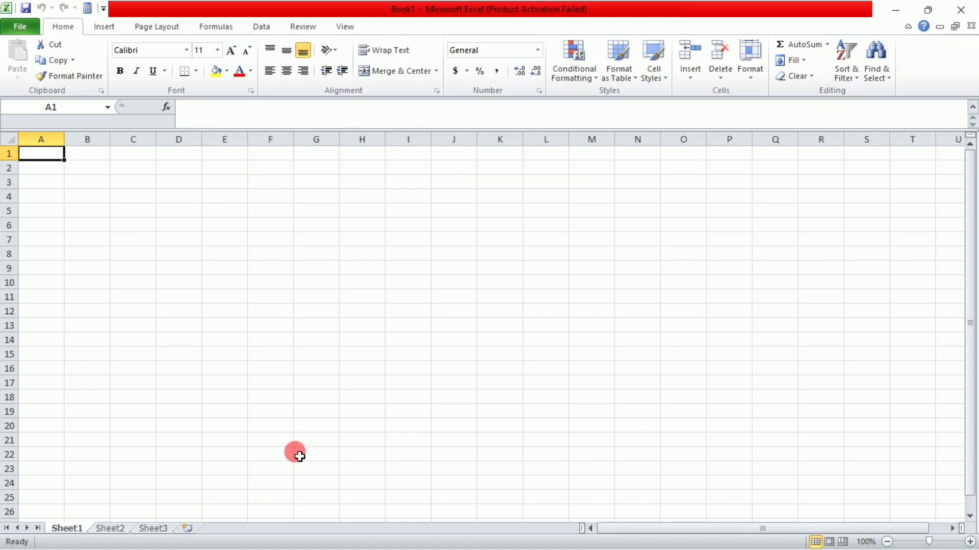
{"action": "left_click", "coordinate": [118, 209]}
{"action": "left_click", "coordinate": [316, 257]}
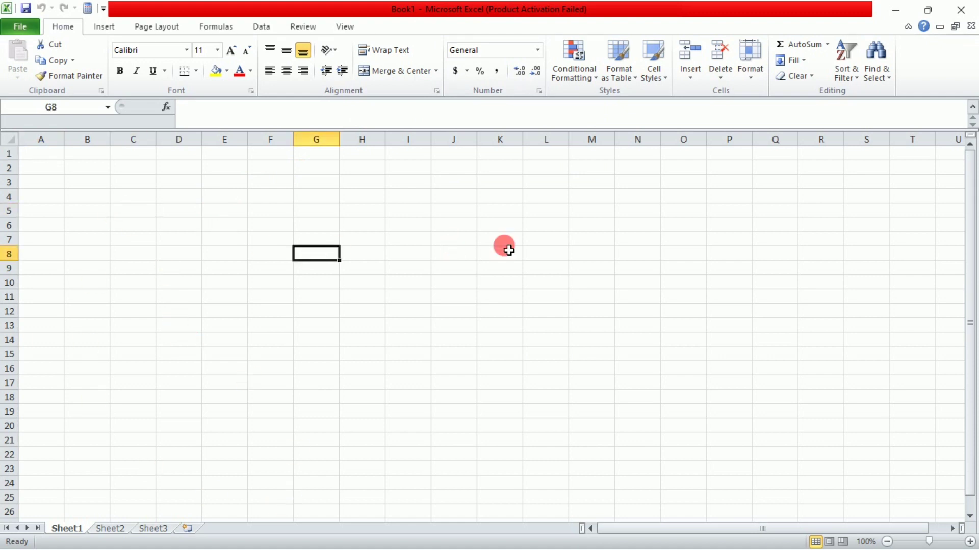
{"action": "left_click", "coordinate": [530, 242]}
{"action": "left_click", "coordinate": [722, 238]}
{"action": "left_click", "coordinate": [883, 255]}
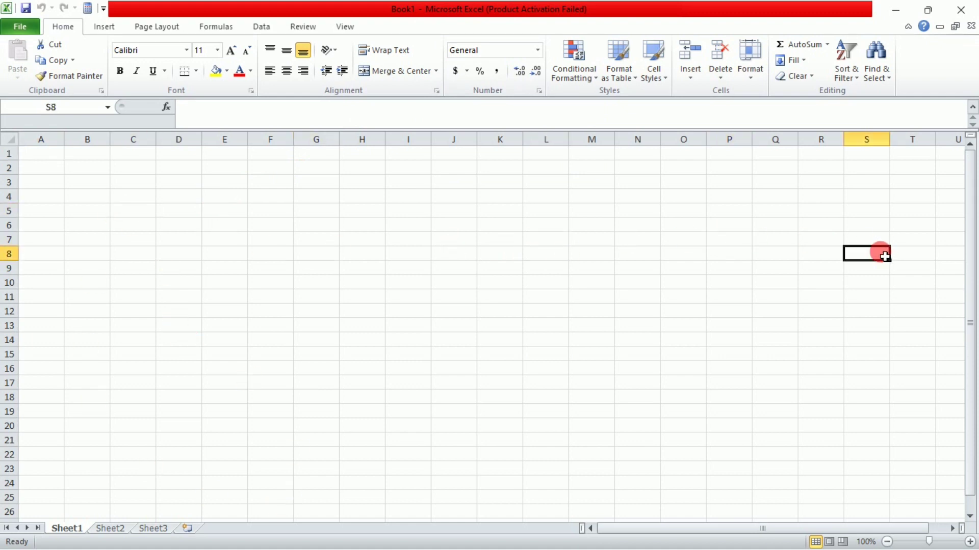
{"action": "left_click", "coordinate": [619, 331]}
{"action": "left_click", "coordinate": [464, 315]}
{"action": "left_click", "coordinate": [314, 197]}
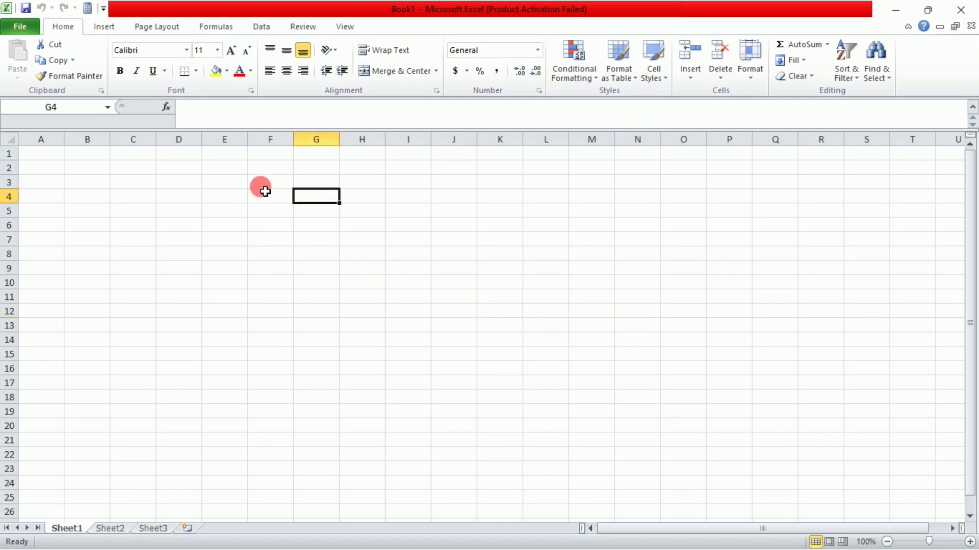
{"action": "left_click", "coordinate": [148, 168]}
{"action": "left_click", "coordinate": [83, 168]}
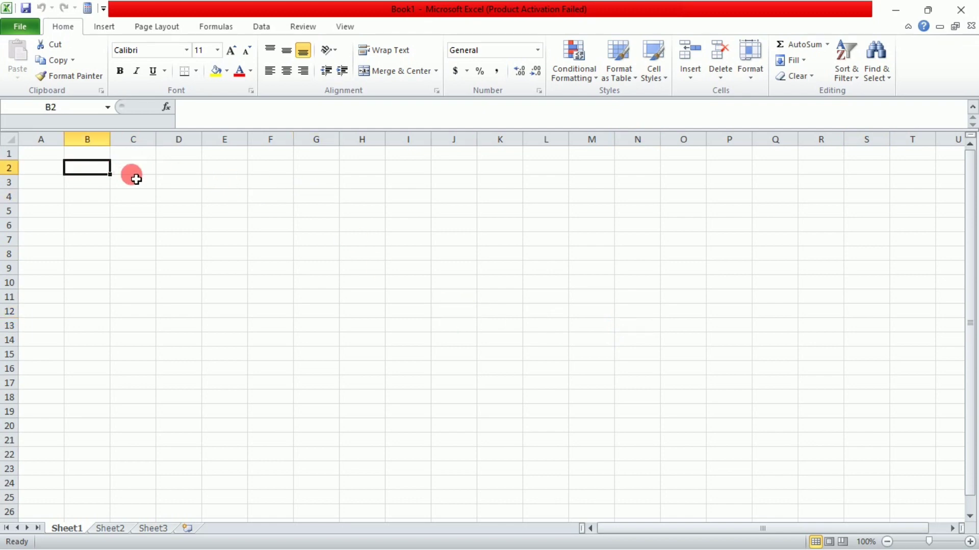
- Enter the numbers 2515463, 25632, 32563 and 2563 down column C in cells C2 to C5
{"action": "left_click", "coordinate": [137, 173]}
{"action": "type", "text": "2515463"}
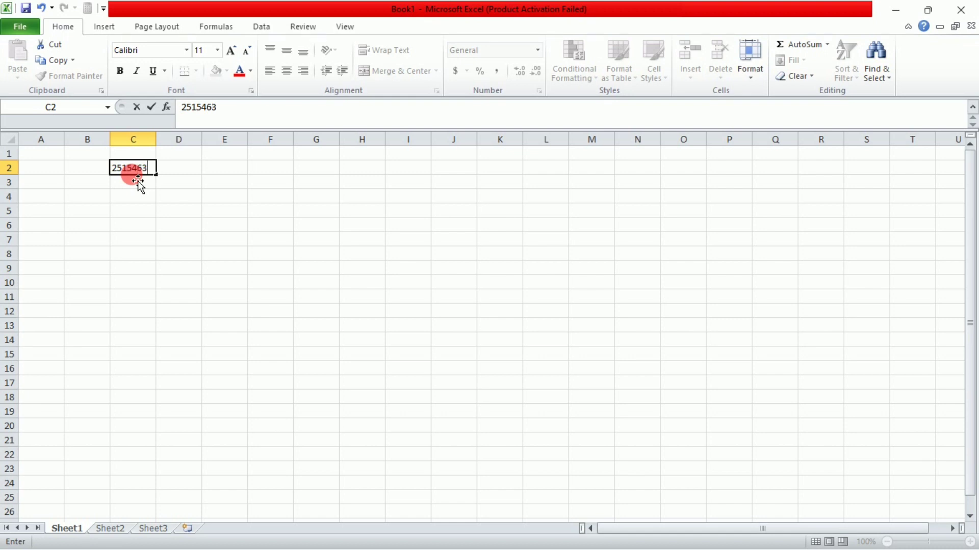
{"action": "key", "text": "Return"}
{"action": "type", "text": "2563"}
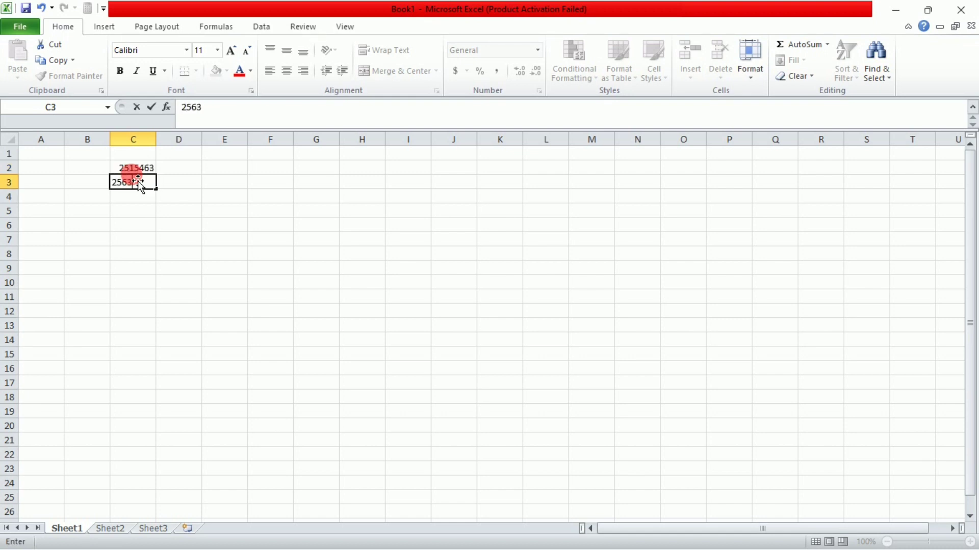
{"action": "type", "text": "2"}
{"action": "key", "text": "Return"}
{"action": "type", "text": "32563"}
{"action": "key", "text": "Return"}
{"action": "type", "text": "2"}
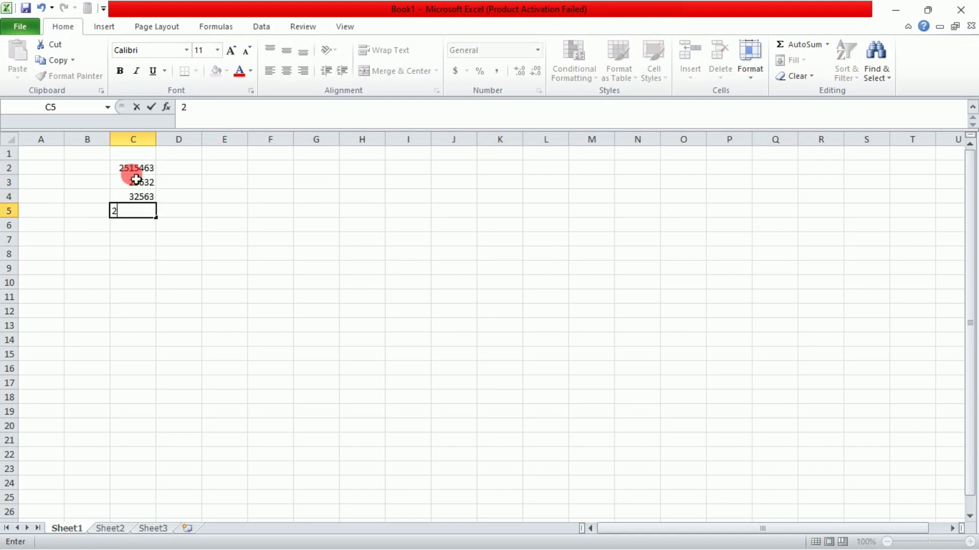
{"action": "key", "text": "Return"}
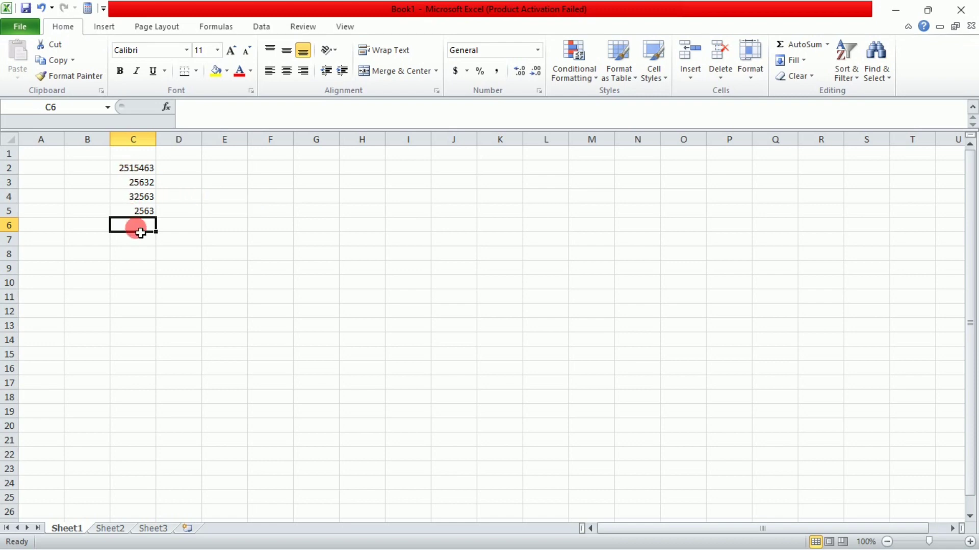
- Apply the Number format to cells C2 to C11
{"action": "left_click", "coordinate": [541, 52]}
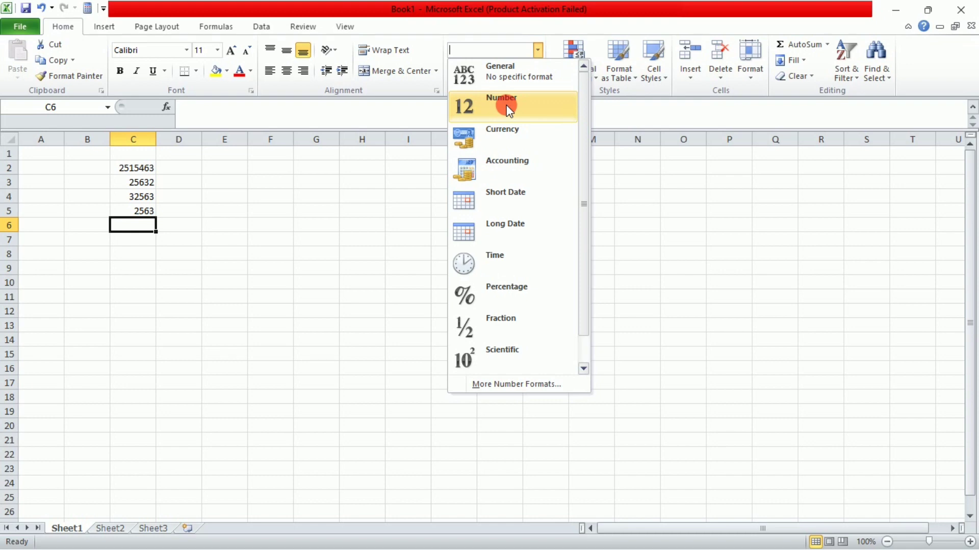
{"action": "left_click", "coordinate": [325, 237]}
{"action": "left_click_drag", "start_coordinate": [118, 171], "coordinate": [140, 294]}
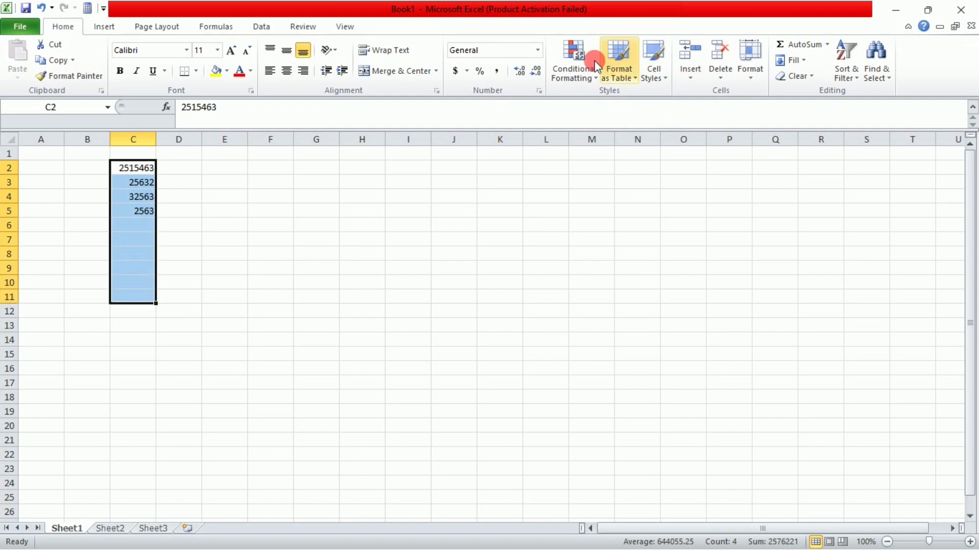
{"action": "left_click", "coordinate": [539, 50]}
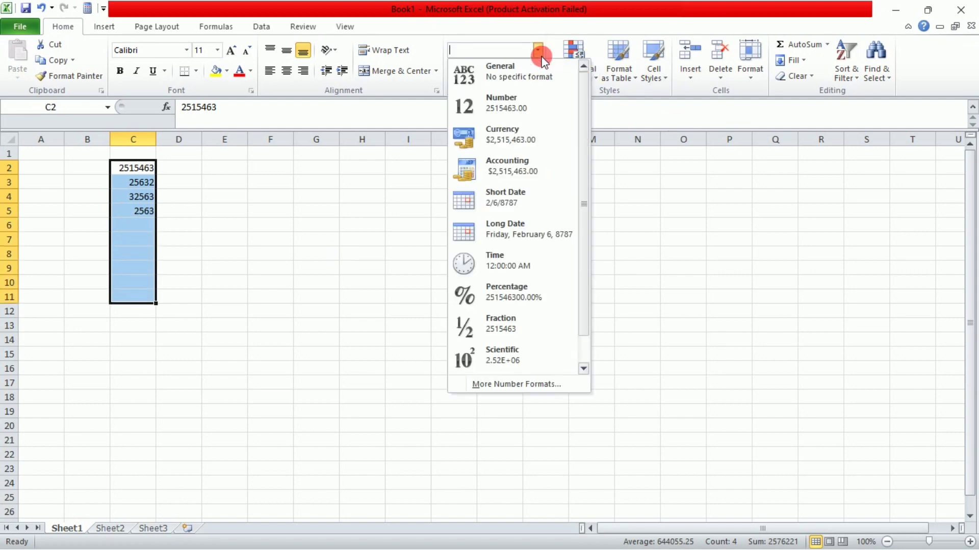
{"action": "left_click", "coordinate": [509, 121]}
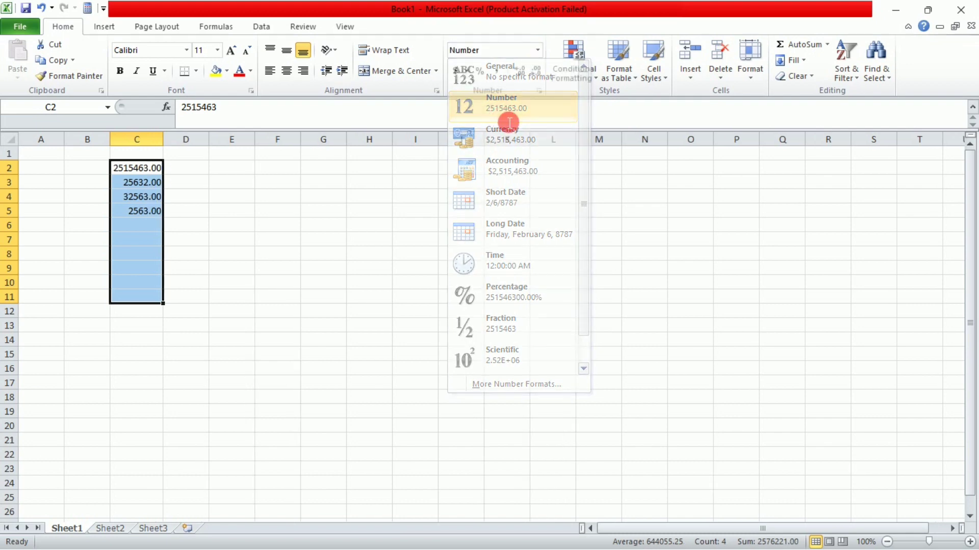
{"action": "left_click", "coordinate": [265, 341]}
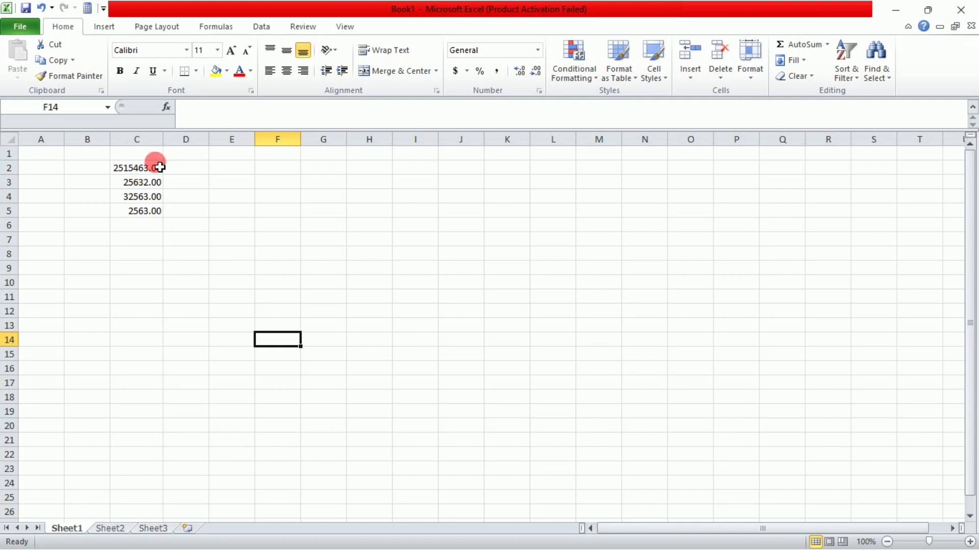
- Enter 2563 in each of the cells C6, C7 and C8
{"action": "left_click", "coordinate": [151, 228]}
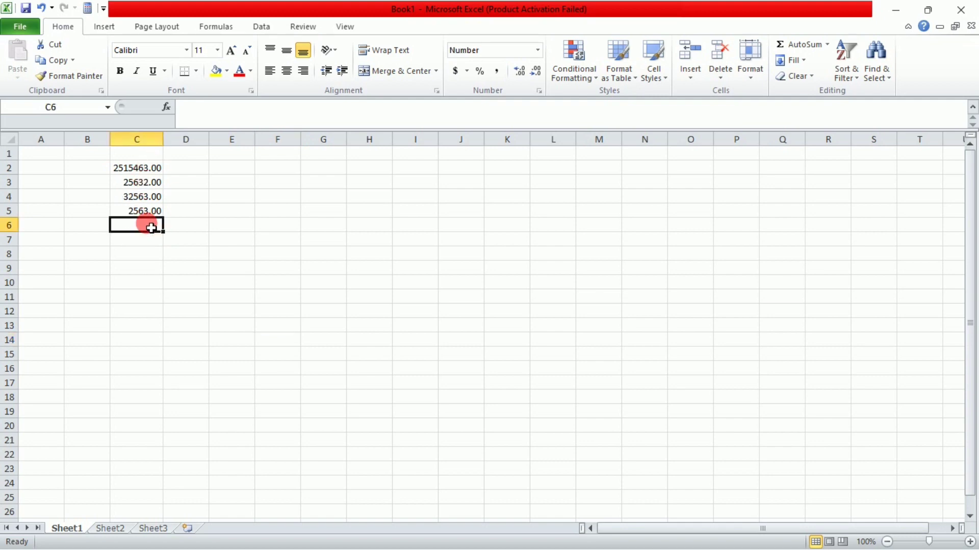
{"action": "type", "text": "256"}
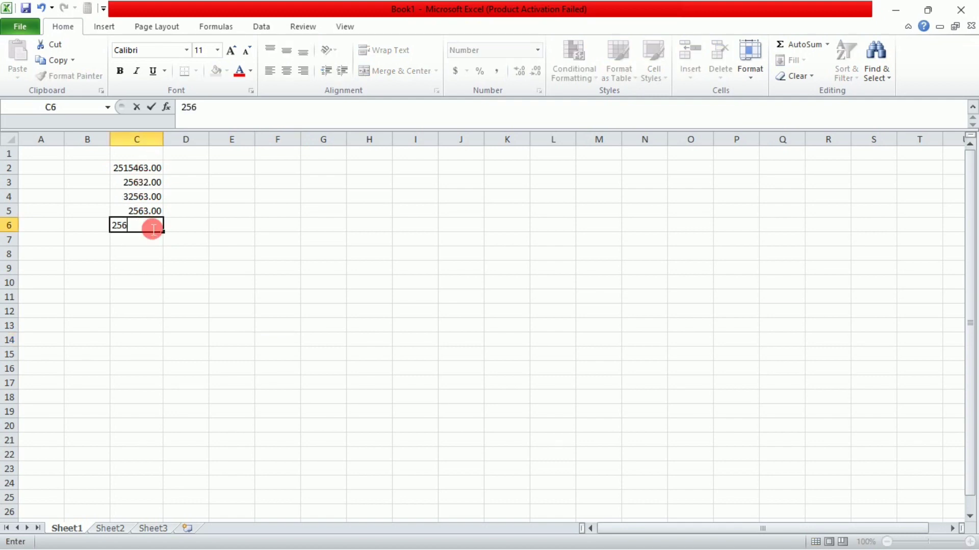
{"action": "type", "text": "3"}
{"action": "key", "text": "Return"}
{"action": "type", "text": "2563"}
{"action": "key", "text": "Return"}
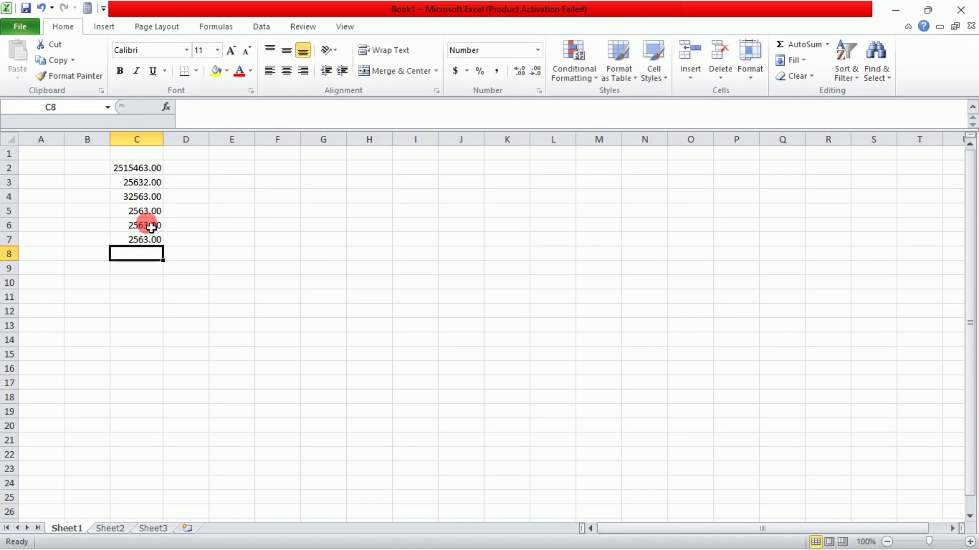
{"action": "type", "text": "2563"}
{"action": "key", "text": "Return"}
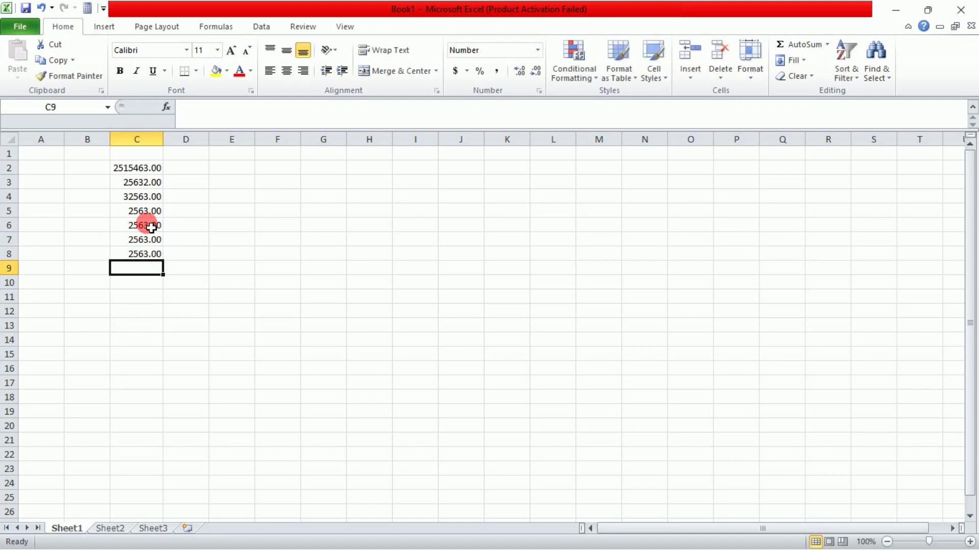
- Enter 25632 in cell D3 and 526 in cell D4
{"action": "left_click", "coordinate": [202, 182]}
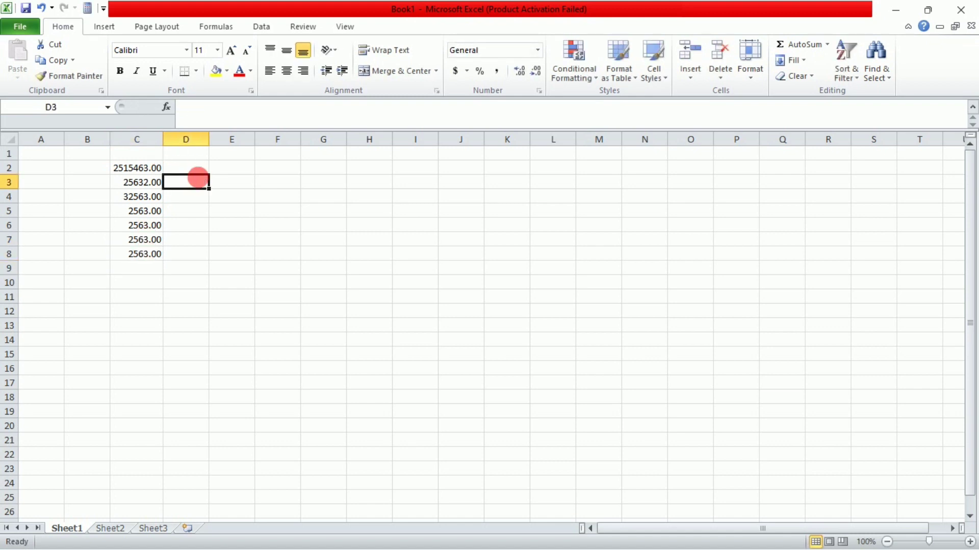
{"action": "type", "text": "25632"}
{"action": "key", "text": "Return"}
{"action": "type", "text": "526"}
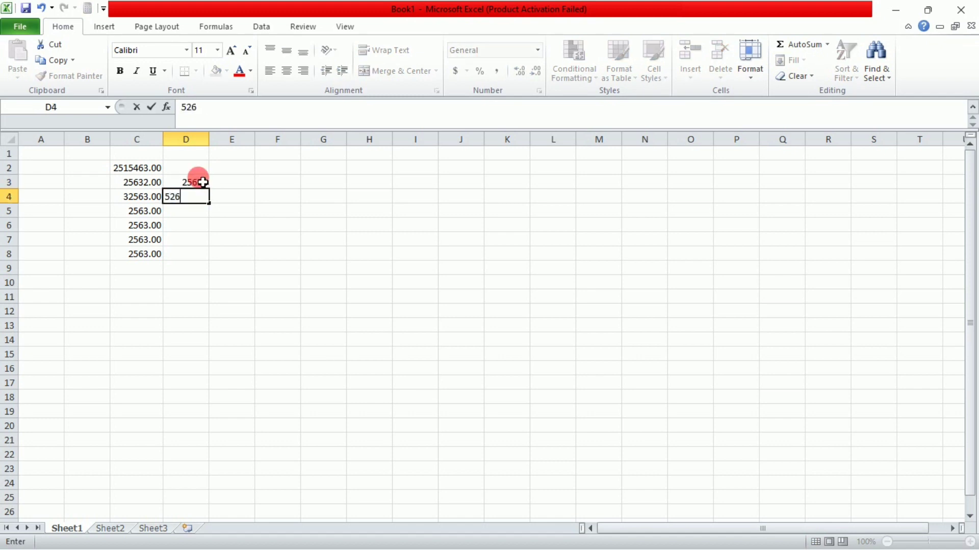
{"action": "key", "text": "Return"}
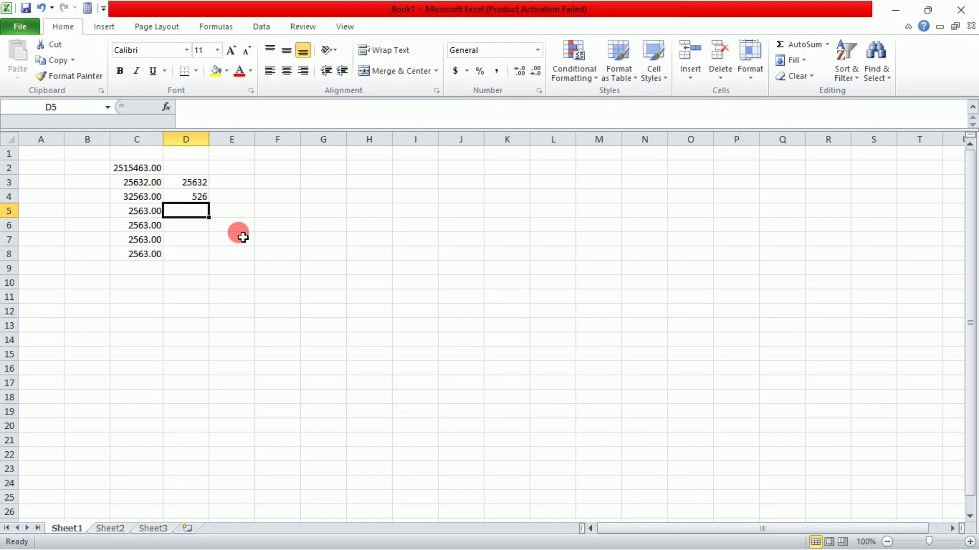
- Undo the added entries and the Number format, restoring only the plain values 2515463, 25632, 32563 and 2563 in C2 to C5
{"action": "left_click", "coordinate": [40, 8]}
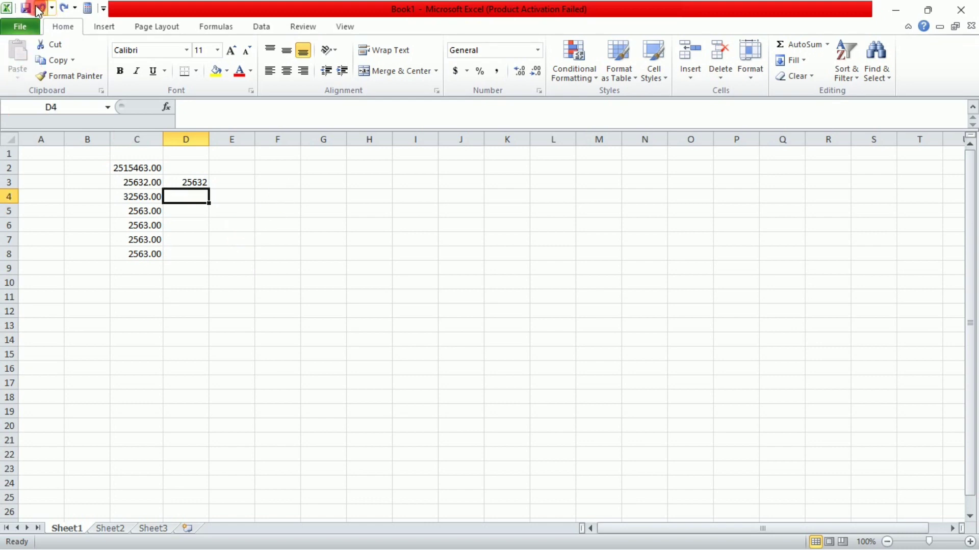
{"action": "left_click", "coordinate": [40, 8]}
{"action": "left_click", "coordinate": [40, 8]}
{"action": "left_click", "coordinate": [40, 8]}
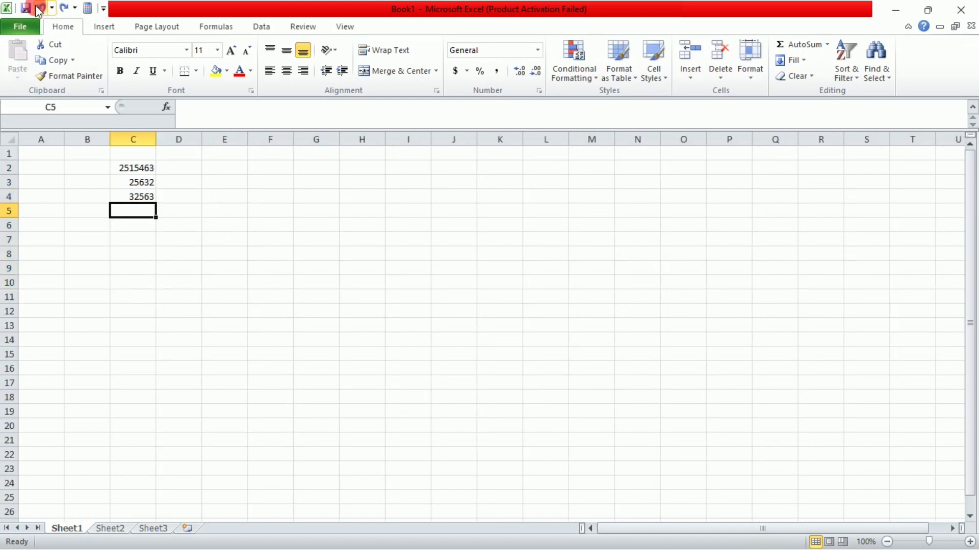
{"action": "left_click", "coordinate": [62, 7]}
{"action": "left_click", "coordinate": [219, 255]}
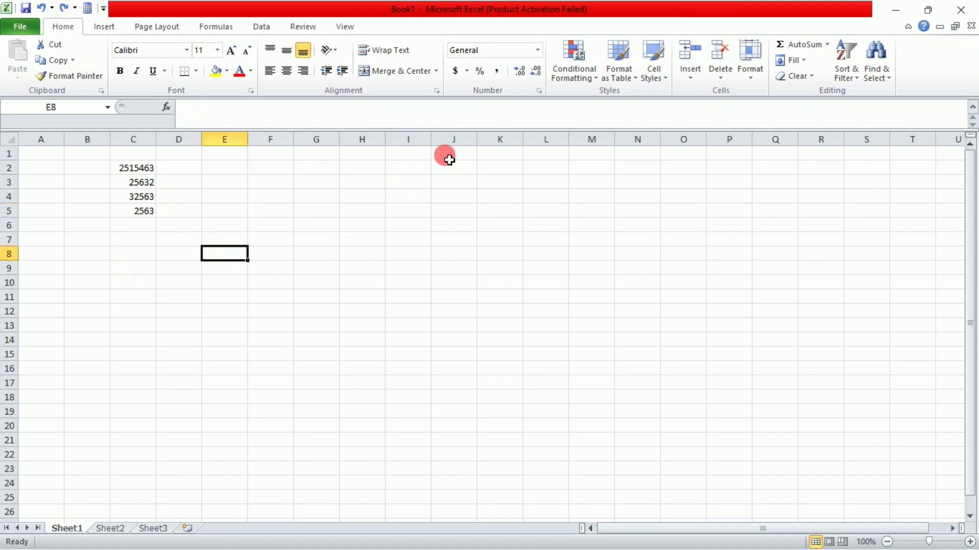
- Apply the Currency format to cells C2 to C6
{"action": "left_click", "coordinate": [540, 52]}
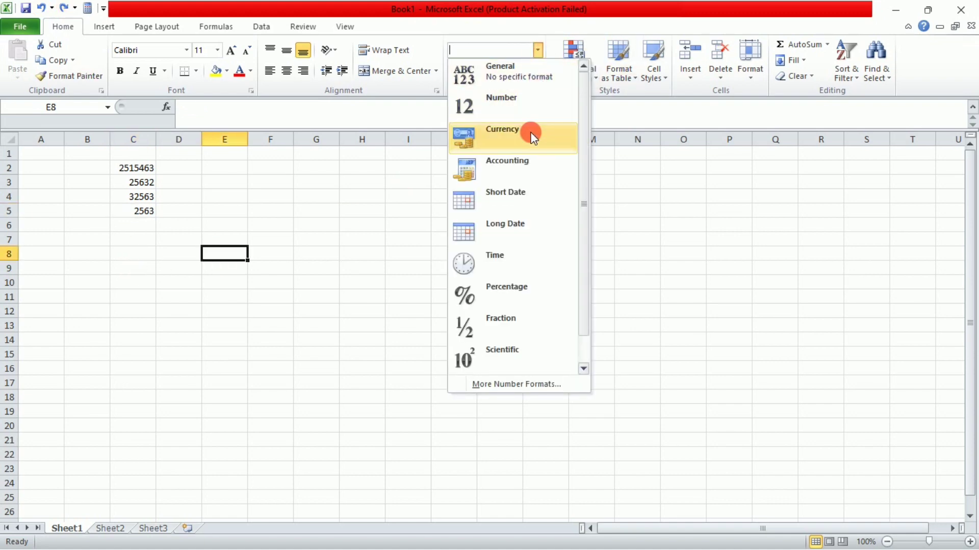
{"action": "left_click", "coordinate": [367, 192]}
{"action": "left_click", "coordinate": [128, 170]}
{"action": "left_click_drag", "start_coordinate": [127, 175], "coordinate": [127, 223]}
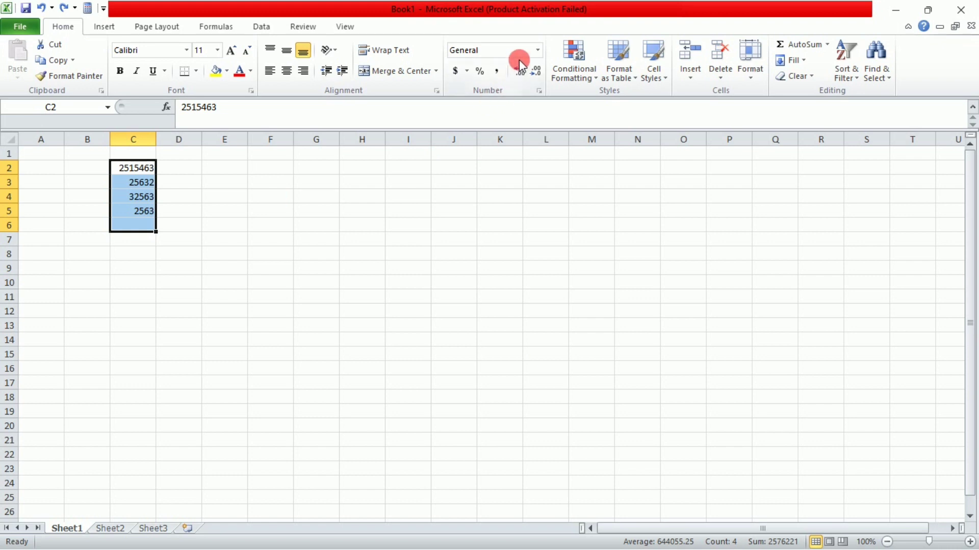
{"action": "left_click", "coordinate": [539, 54]}
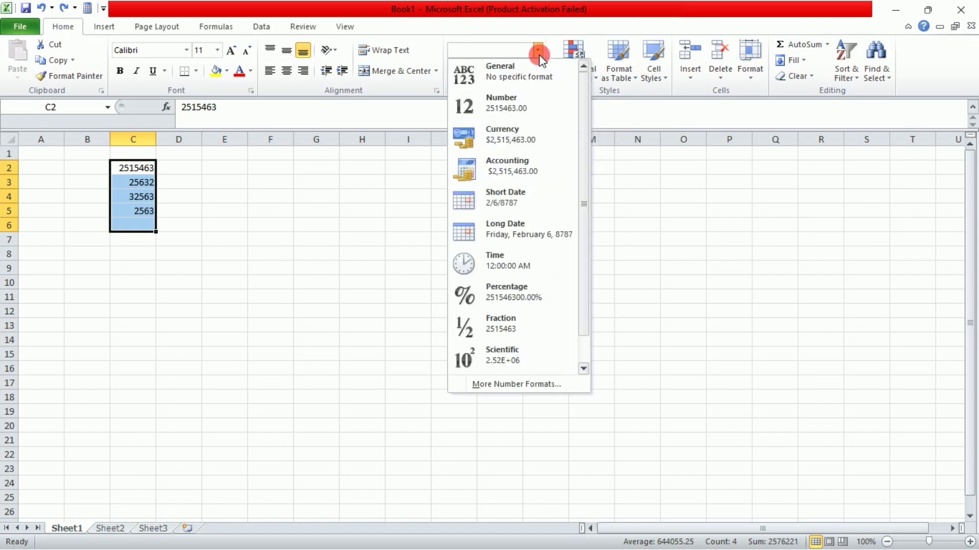
{"action": "left_click", "coordinate": [531, 138]}
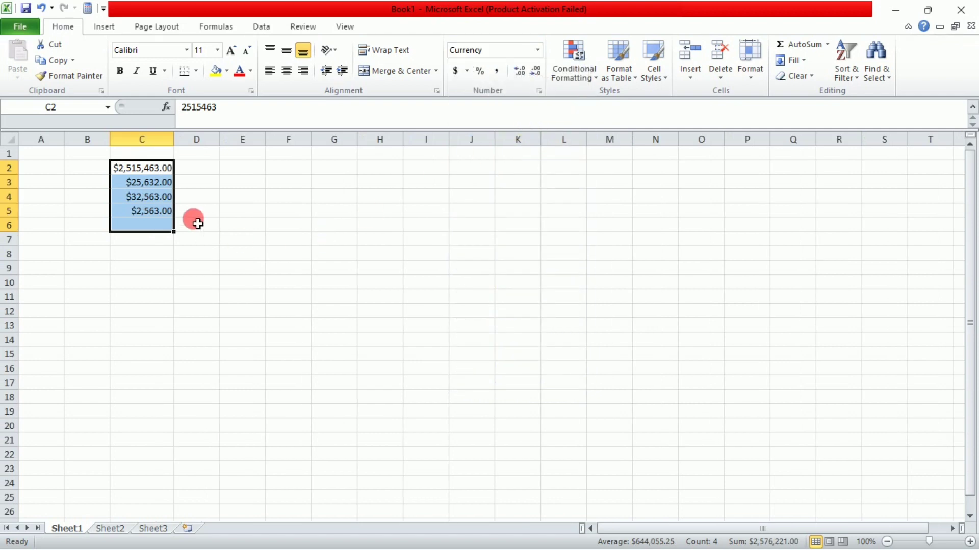
{"action": "left_click_drag", "start_coordinate": [172, 272], "coordinate": [186, 270]}
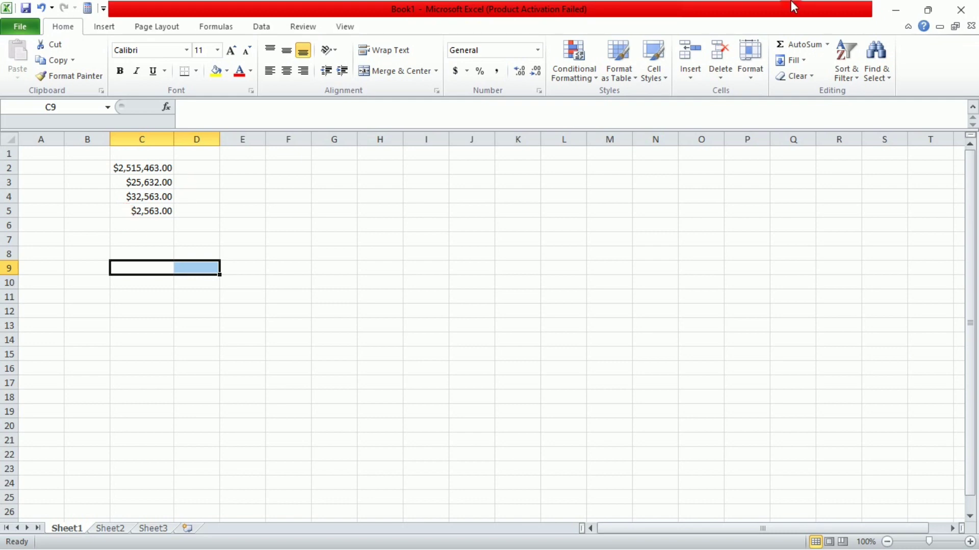
- Minimize the workbook, search Windows for "curr" and open the "Change the way currency is displayed" settings
{"action": "left_click", "coordinate": [901, 13]}
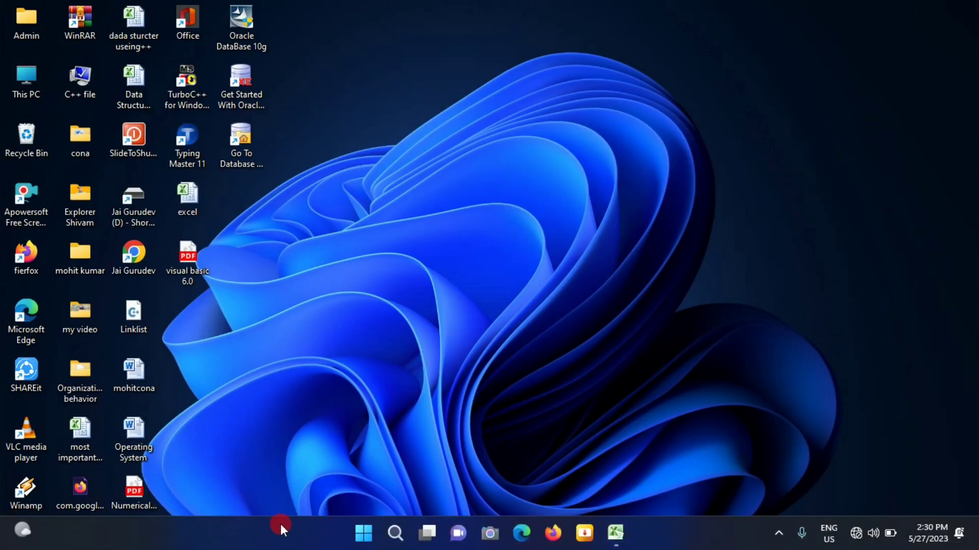
{"action": "left_click", "coordinate": [363, 532]}
{"action": "type", "text": "c"}
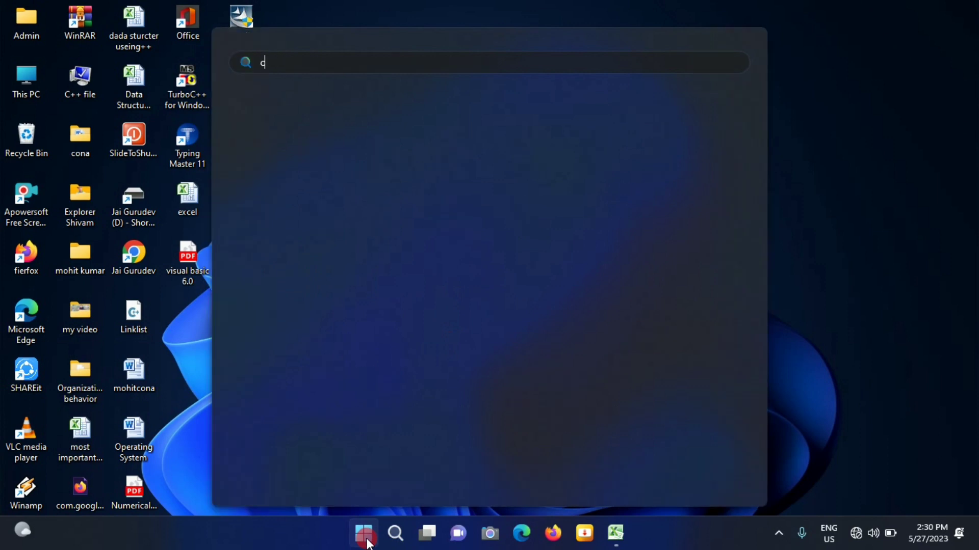
{"action": "type", "text": "urr"}
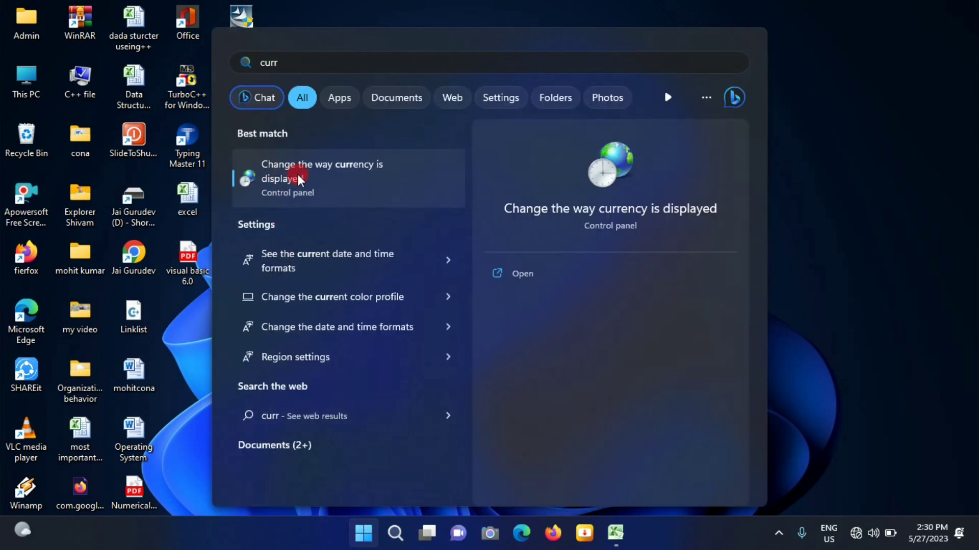
{"action": "left_click", "coordinate": [340, 179]}
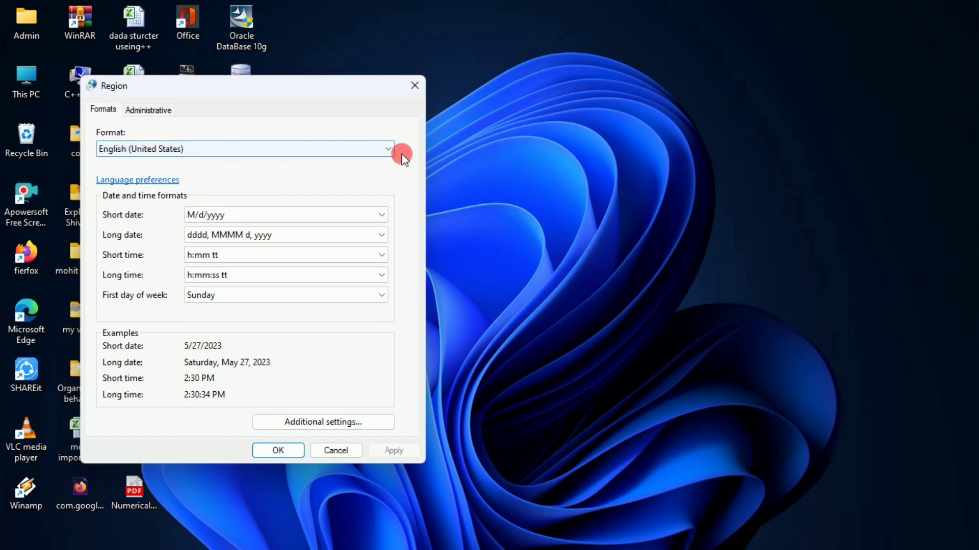
- Set the Windows region format to English (India)
{"action": "left_click", "coordinate": [389, 147]}
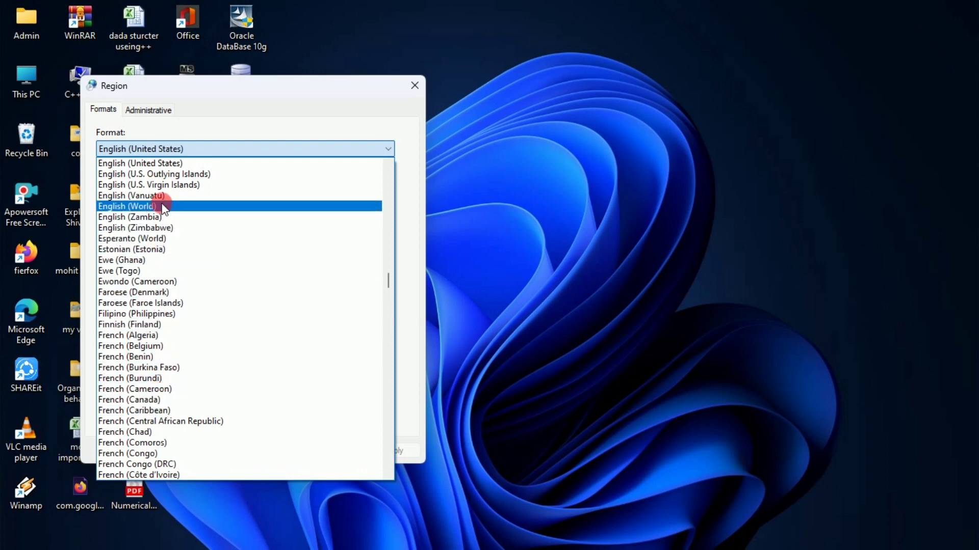
{"action": "scroll", "coordinate": [161, 227], "scroll_direction": "up", "scroll_amount": 9}
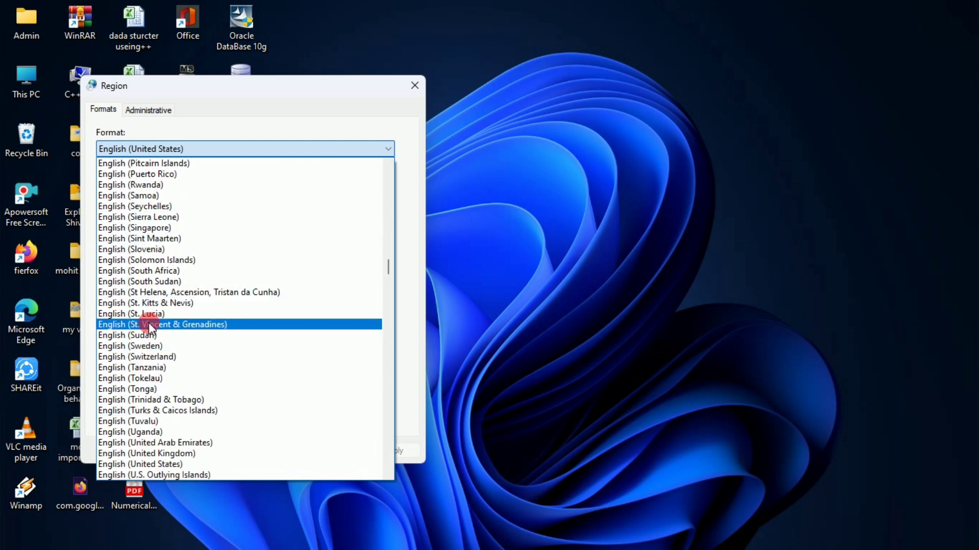
{"action": "scroll", "coordinate": [163, 319], "scroll_direction": "up", "scroll_amount": 9}
{"action": "scroll", "coordinate": [171, 327], "scroll_direction": "down", "scroll_amount": 9}
{"action": "scroll", "coordinate": [170, 326], "scroll_direction": "up", "scroll_amount": 19}
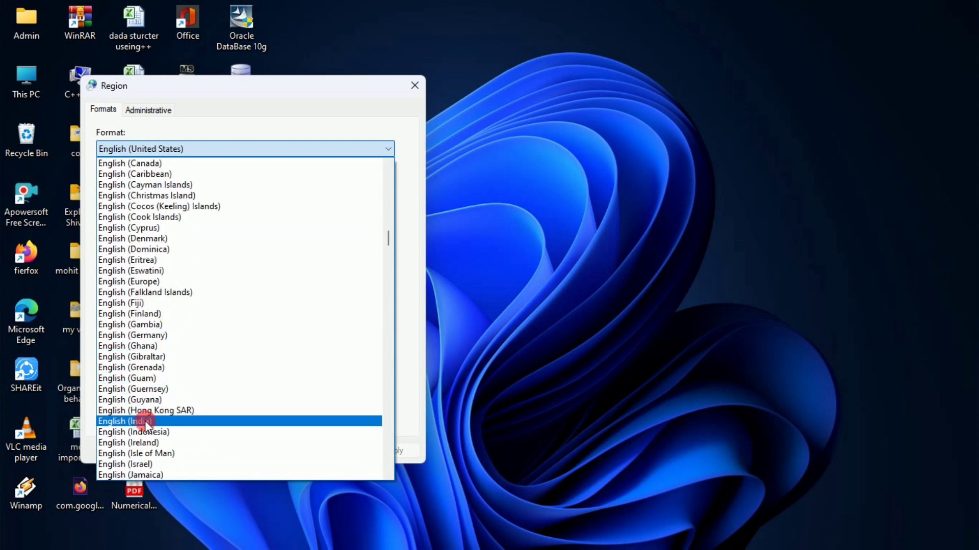
{"action": "left_click", "coordinate": [144, 421]}
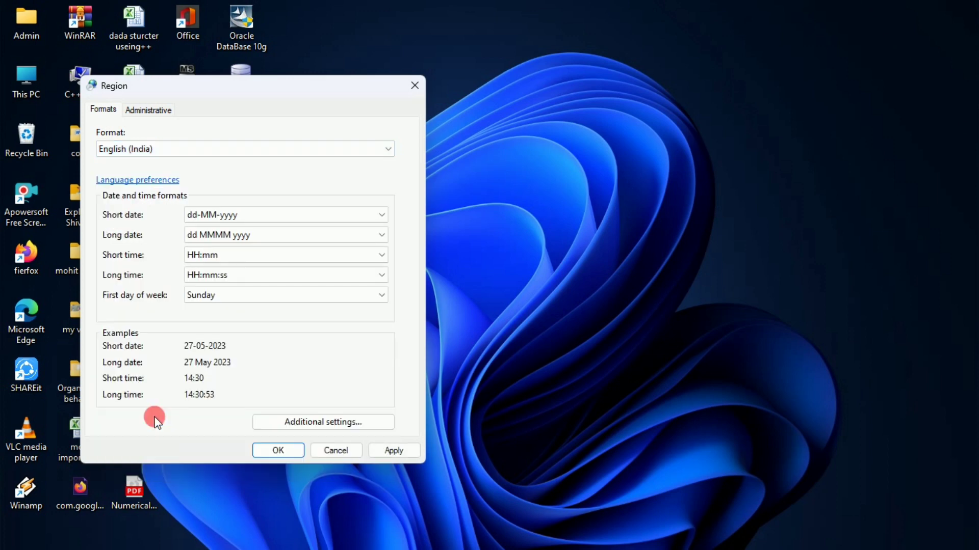
- Review the currency symbol choices in the additional settings, keep ₹, and apply the region format change
{"action": "left_click", "coordinate": [332, 421]}
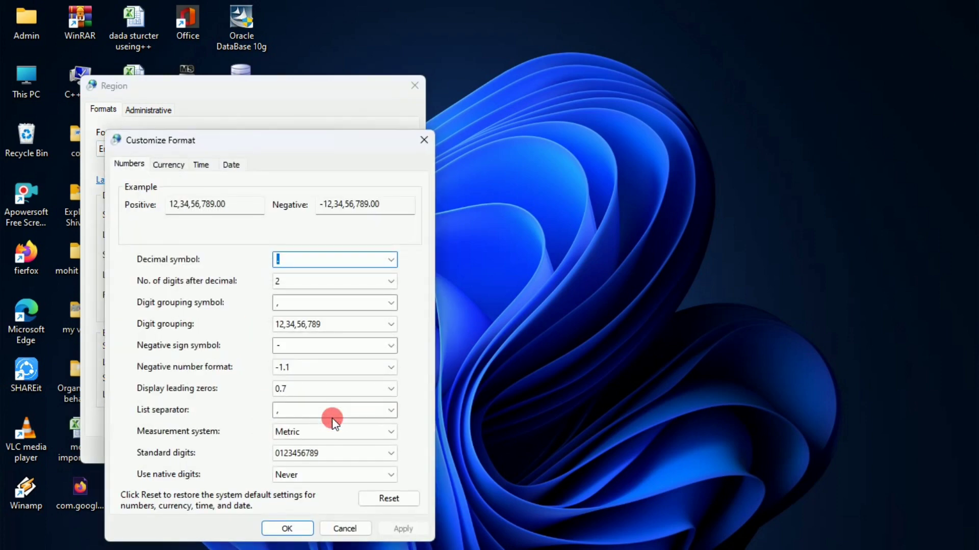
{"action": "left_click", "coordinate": [170, 165]}
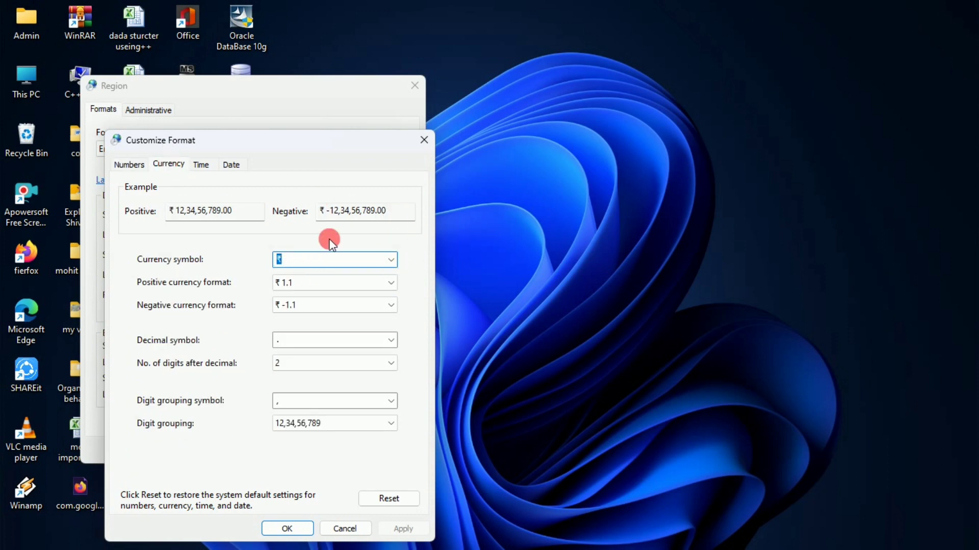
{"action": "left_click", "coordinate": [392, 260]}
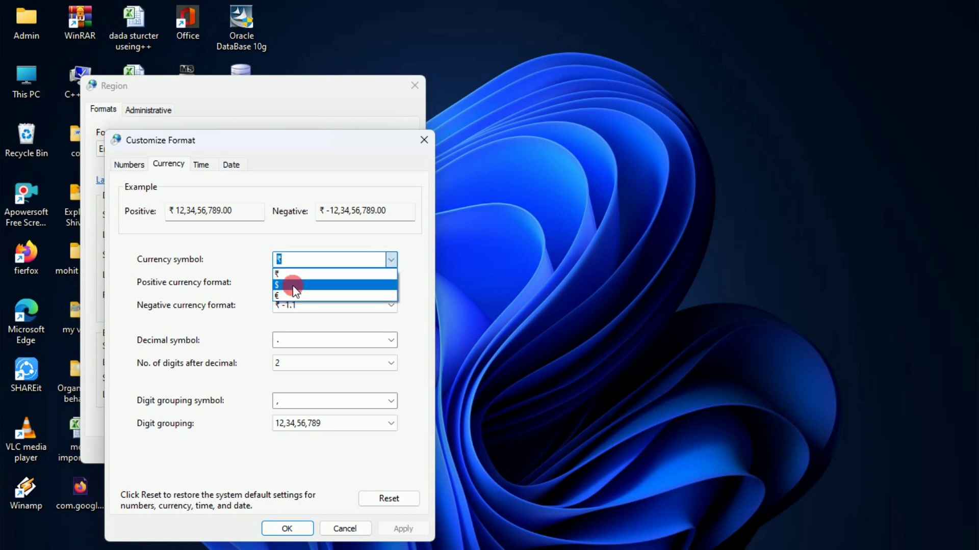
{"action": "left_click", "coordinate": [315, 262]}
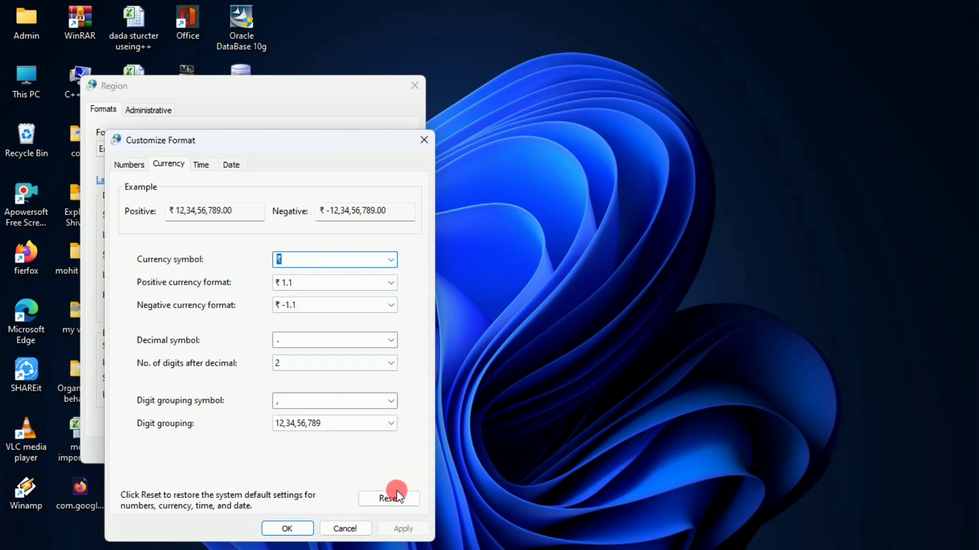
{"action": "left_click", "coordinate": [294, 528]}
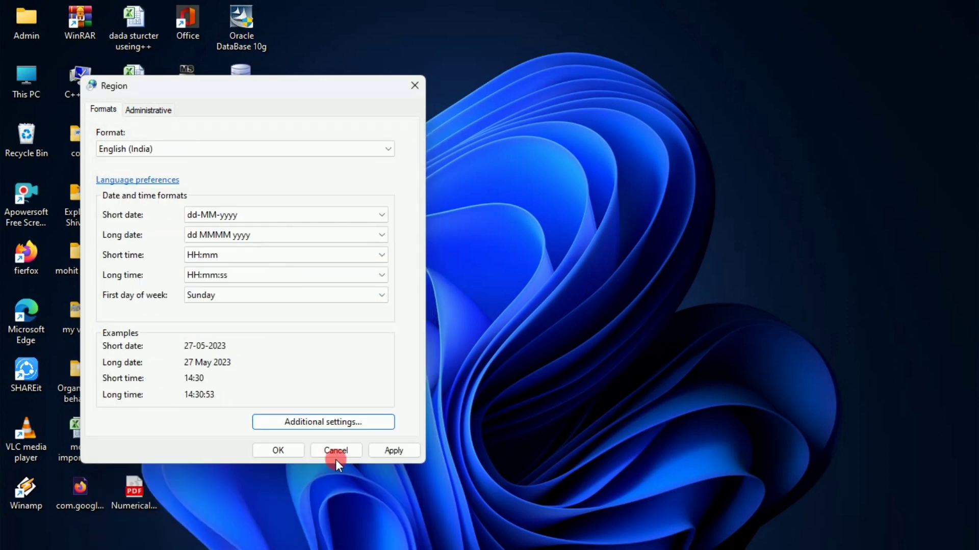
{"action": "left_click", "coordinate": [402, 450]}
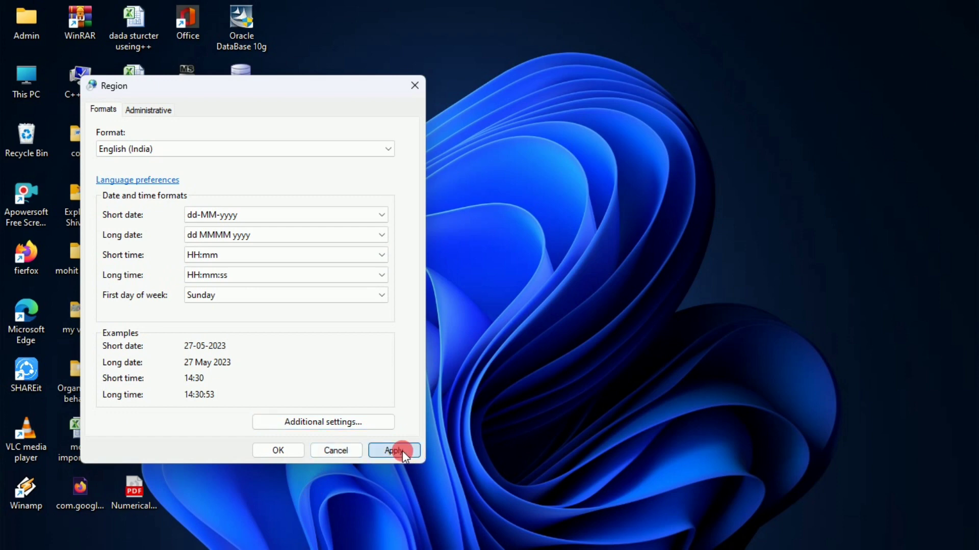
{"action": "left_click", "coordinate": [294, 449]}
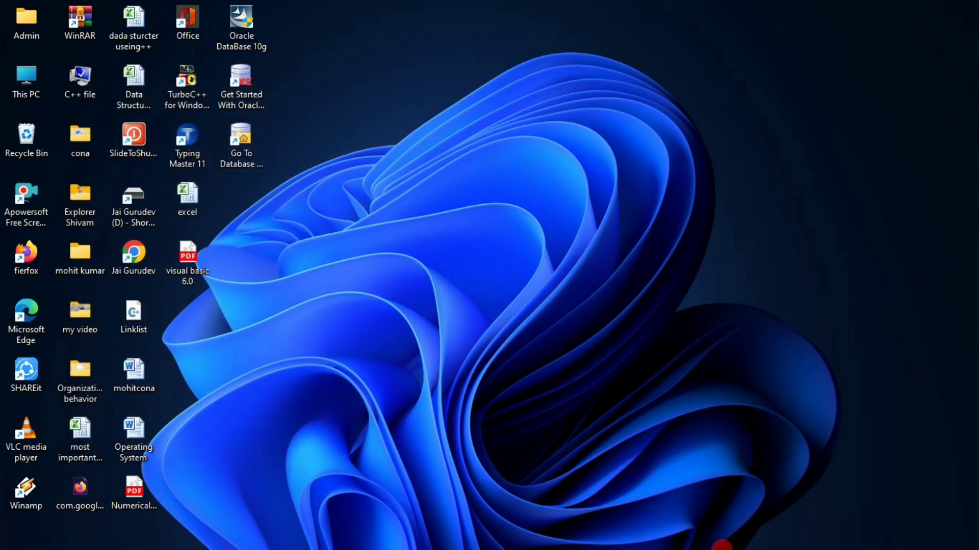
- Switch back to the Excel workbook and check the currency values in C2 to C5
{"action": "mouse_move", "coordinate": [649, 541]}
{"action": "left_click", "coordinate": [622, 536]}
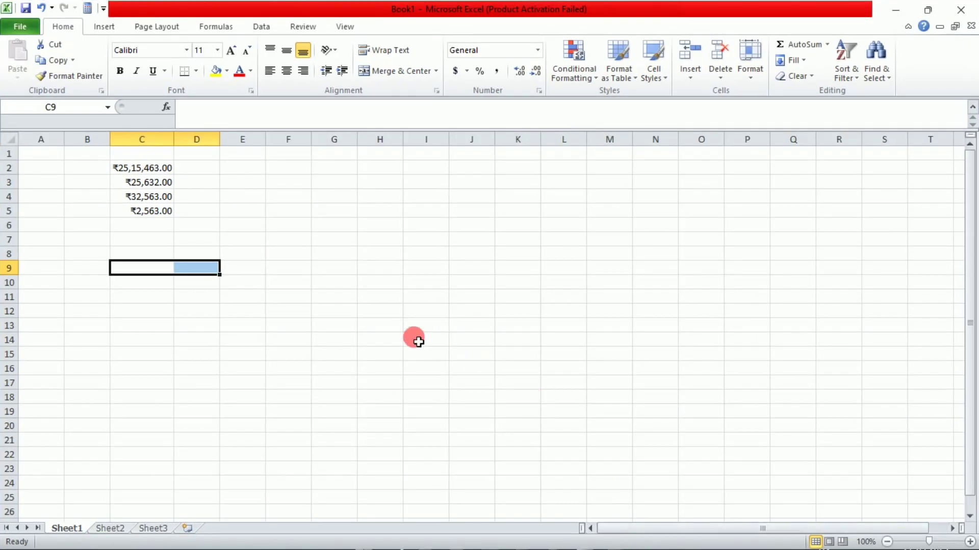
{"action": "left_click", "coordinate": [374, 303]}
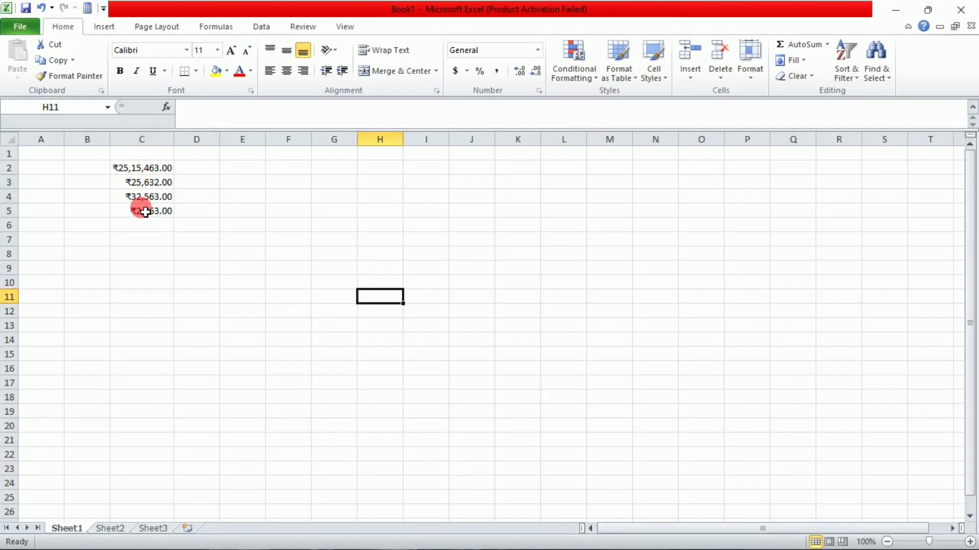
{"action": "left_click", "coordinate": [136, 242]}
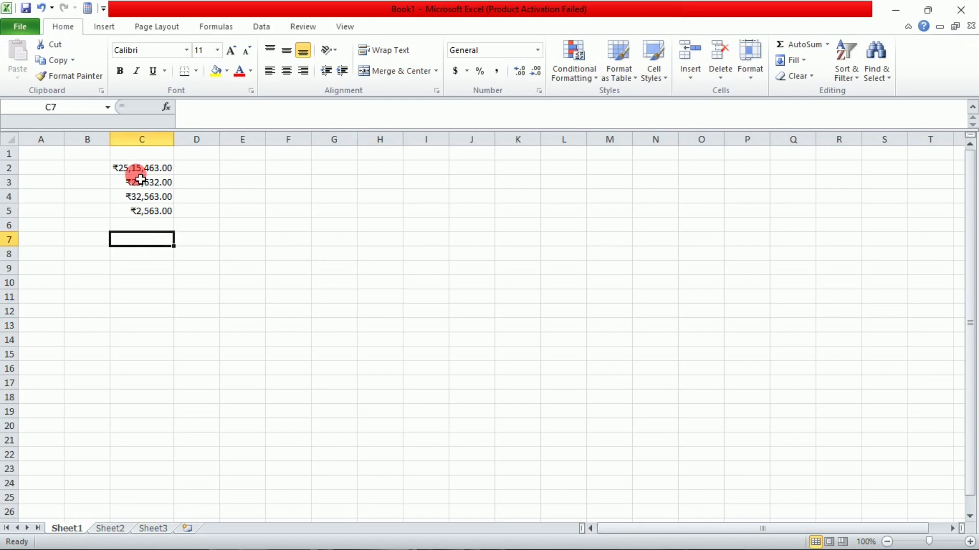
- Apply the Currency format to the empty cells E5 to E17
{"action": "left_click_drag", "start_coordinate": [141, 169], "coordinate": [306, 273]}
{"action": "left_click_drag", "start_coordinate": [242, 211], "coordinate": [377, 288]}
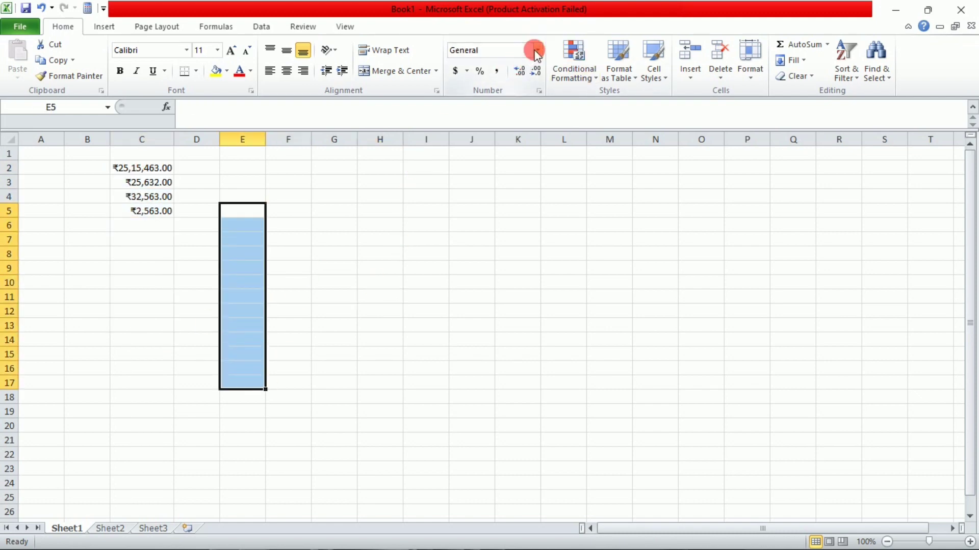
{"action": "left_click", "coordinate": [536, 51]}
{"action": "left_click", "coordinate": [518, 145]}
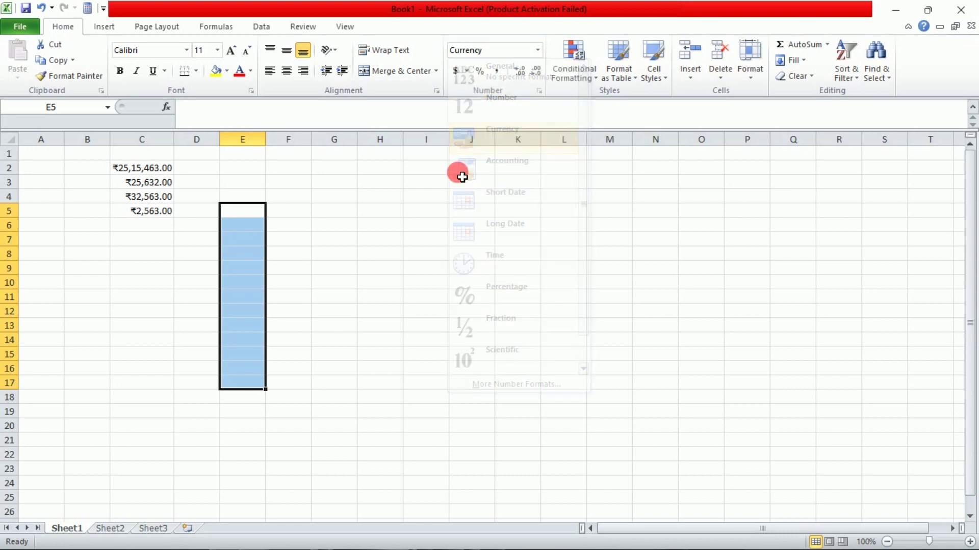
- Enter 256, 326, 256 and 2653 in cells E6 to E9
{"action": "left_click", "coordinate": [249, 225]}
{"action": "type", "text": "2"}
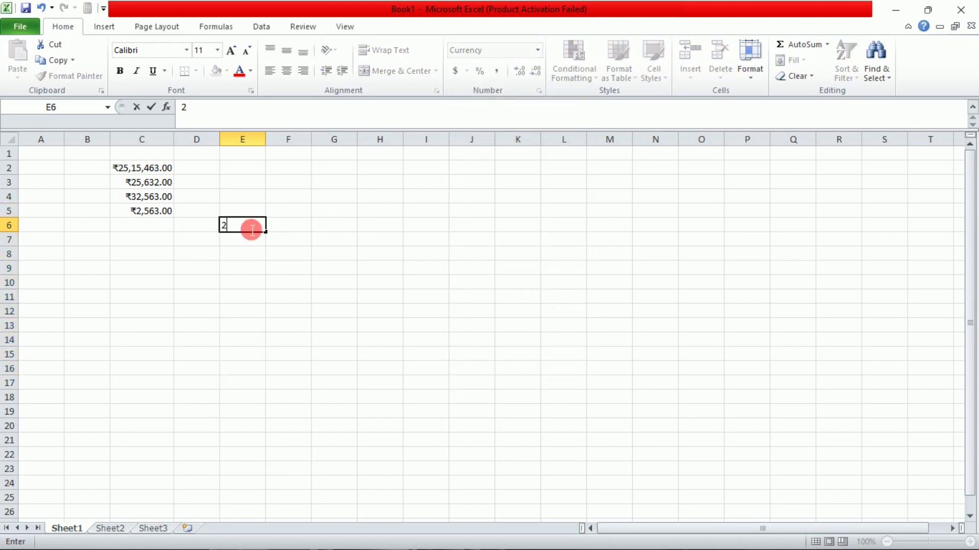
{"action": "type", "text": "56"}
{"action": "key", "text": "Return"}
{"action": "type", "text": "326"}
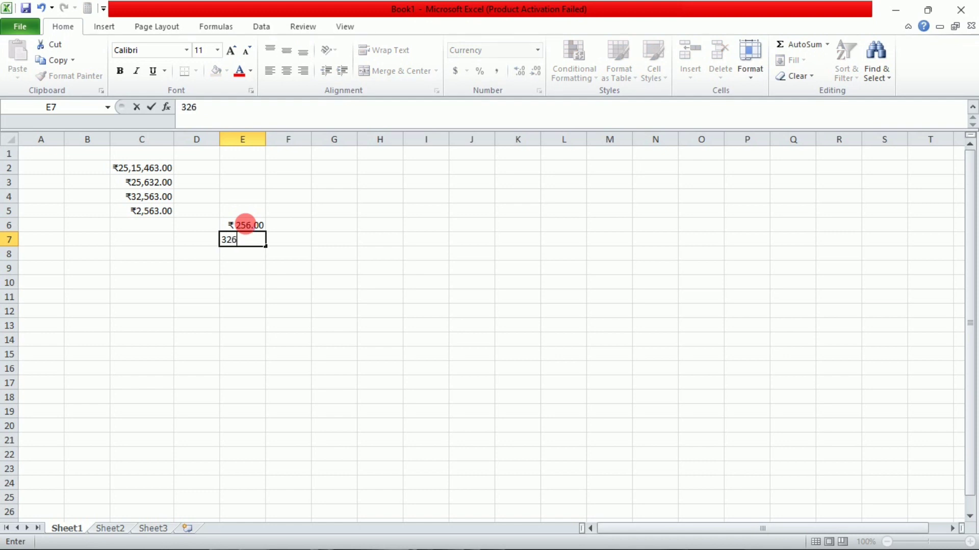
{"action": "key", "text": "Return"}
{"action": "type", "text": "256"}
{"action": "key", "text": "Return"}
{"action": "type", "text": "2,6"}
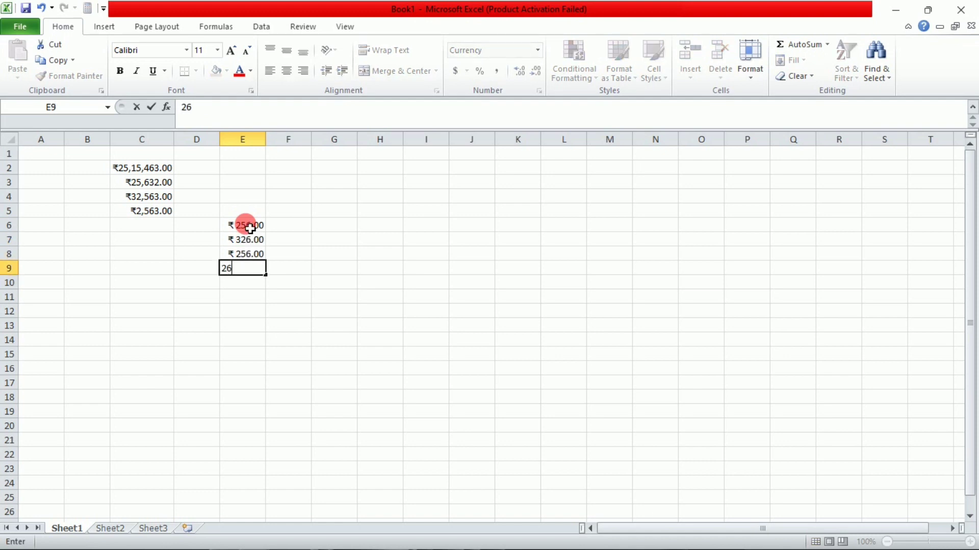
{"action": "type", "text": "53"}
{"action": "left_click", "coordinate": [371, 322]}
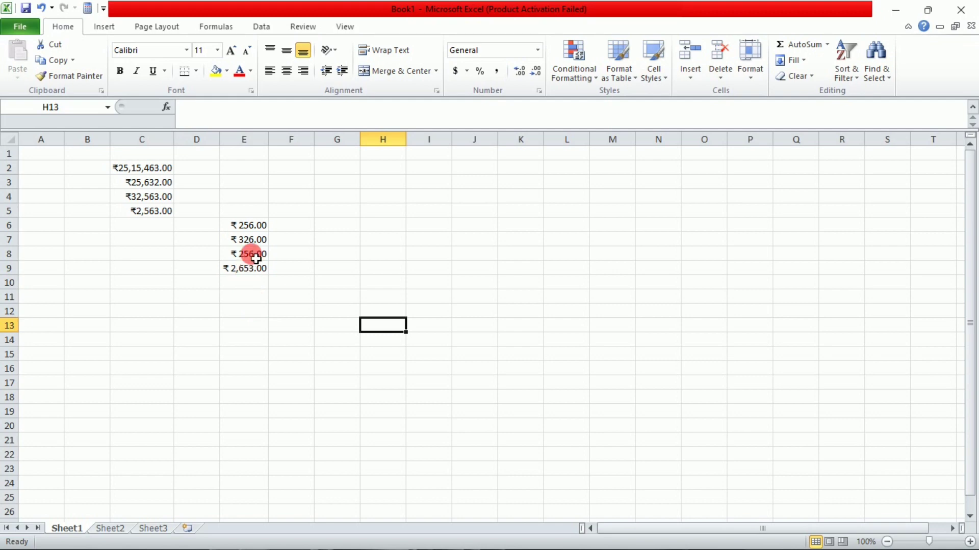
- Delete the empty columns A and B from the sheet
{"action": "left_click", "coordinate": [44, 166]}
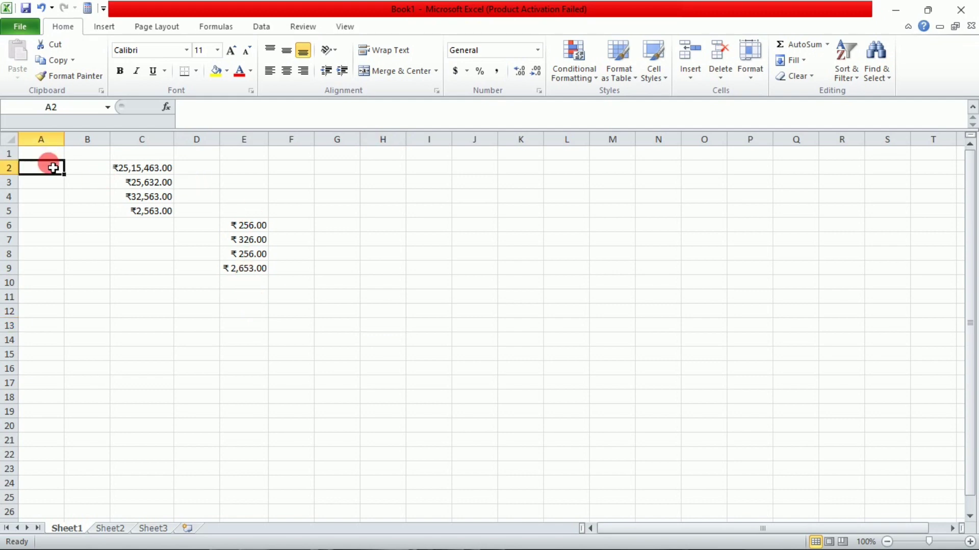
{"action": "left_click", "coordinate": [41, 139]}
{"action": "left_click_drag", "start_coordinate": [41, 139], "coordinate": [83, 147]}
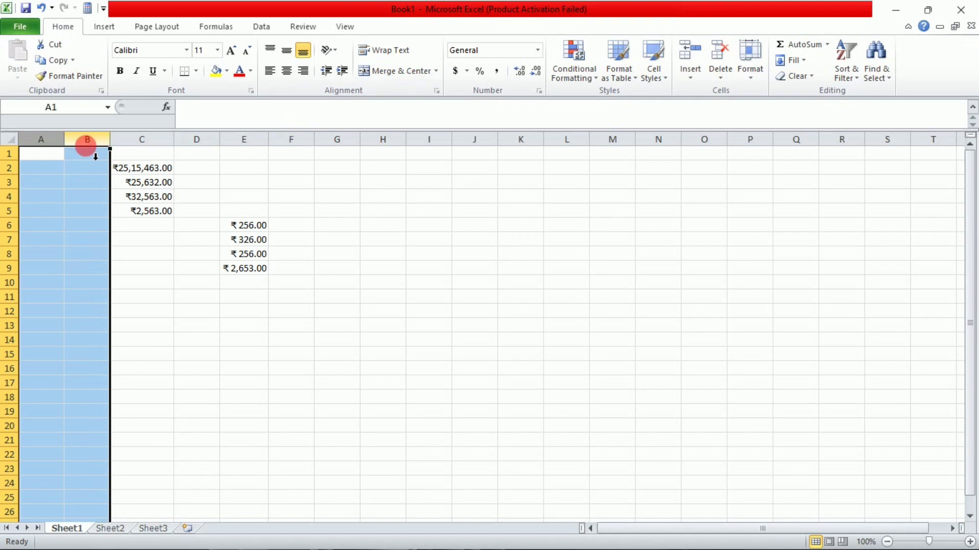
{"action": "right_click", "coordinate": [86, 148]}
{"action": "left_click", "coordinate": [147, 259]}
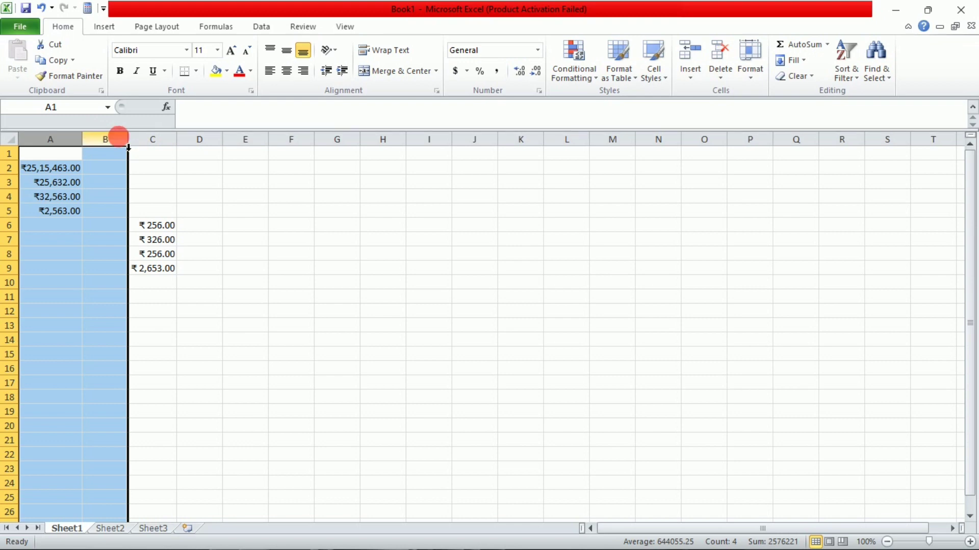
- Delete the empty column B between the two columns of currency values
{"action": "left_click", "coordinate": [105, 138]}
{"action": "right_click", "coordinate": [119, 137]}
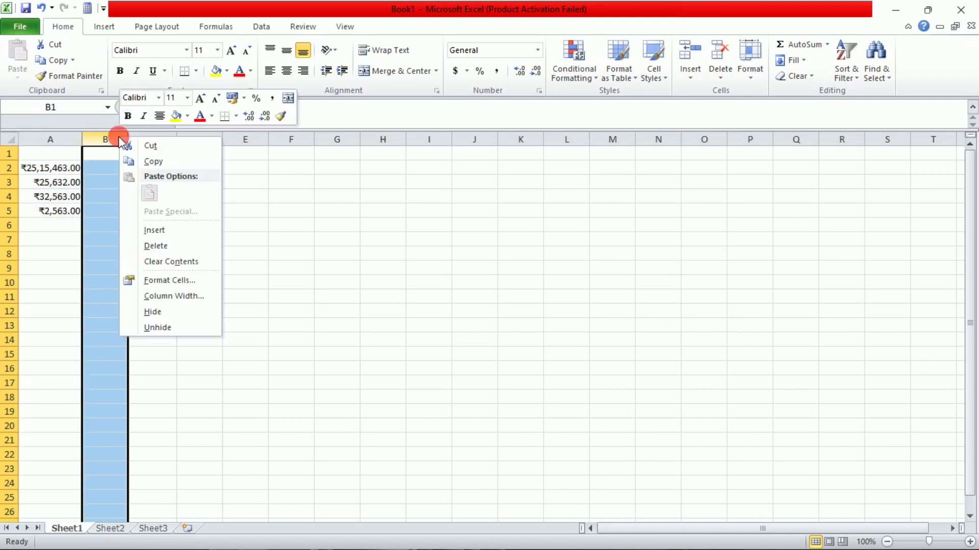
{"action": "left_click", "coordinate": [155, 246]}
{"action": "left_click", "coordinate": [220, 254]}
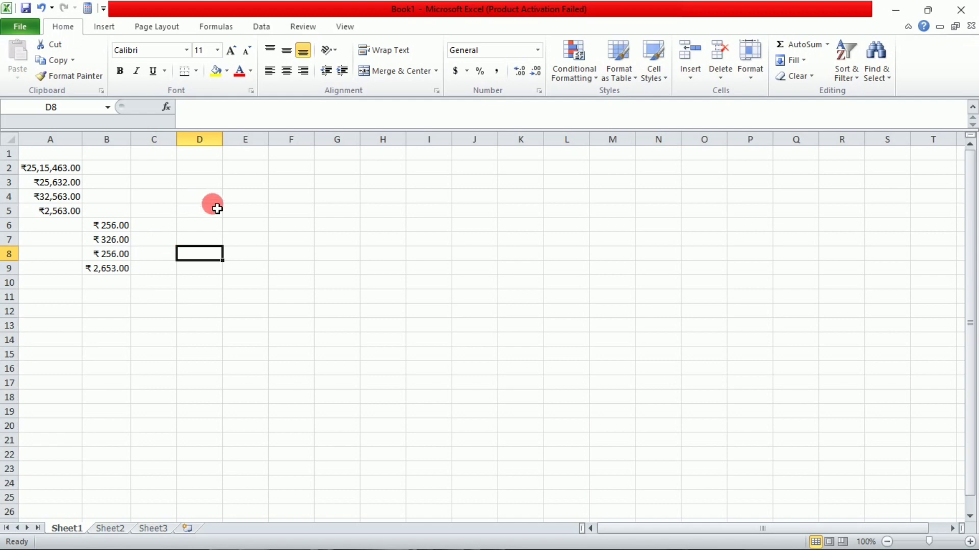
- Clear the contents of cells B6 to B10
{"action": "left_click", "coordinate": [537, 50]}
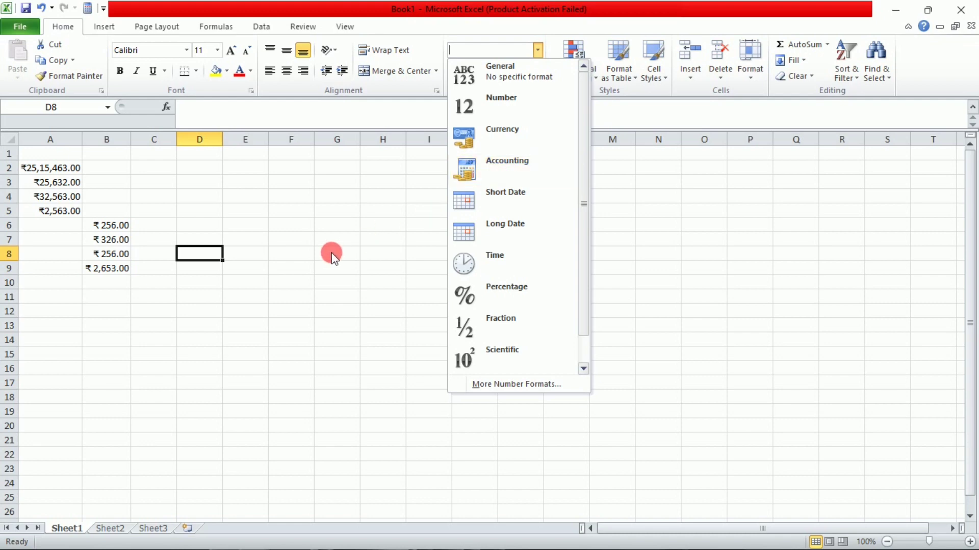
{"action": "left_click", "coordinate": [303, 248]}
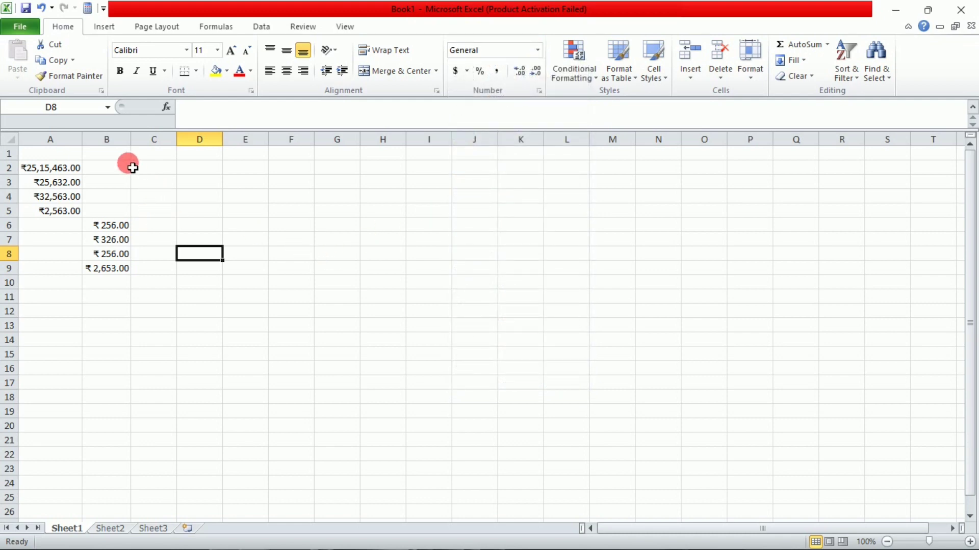
{"action": "left_click_drag", "start_coordinate": [103, 224], "coordinate": [109, 284]}
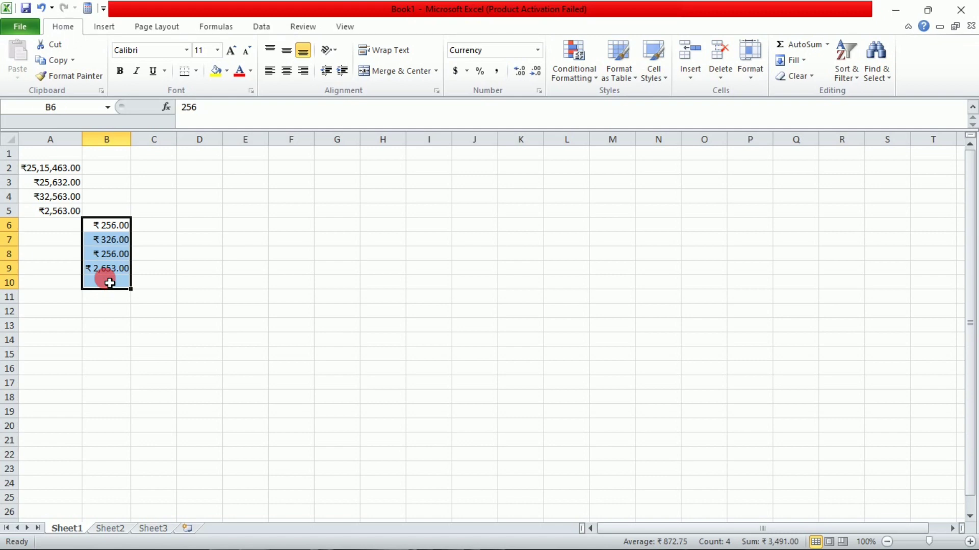
{"action": "key", "text": "Delete"}
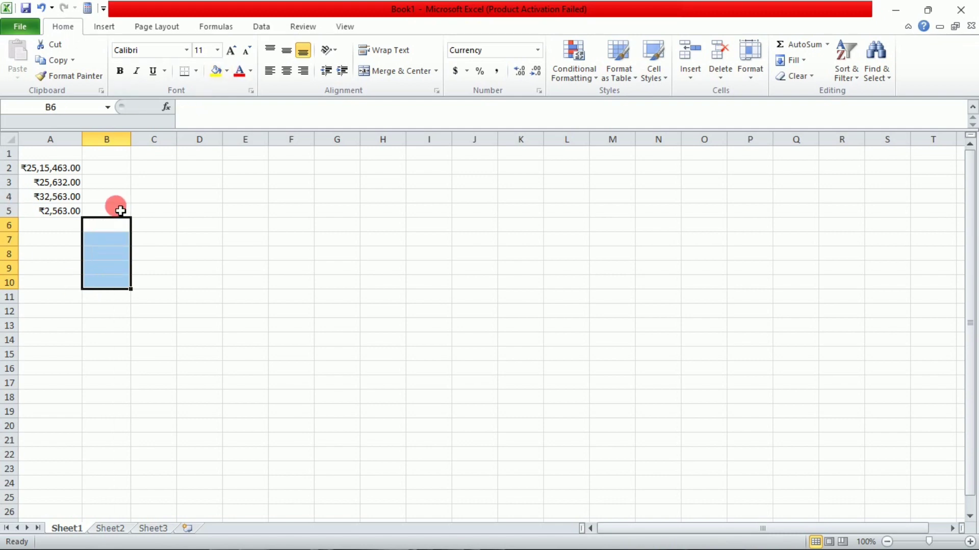
- Enter 251546, 2563, 2986 and 32563 in cells B2 to B5
{"action": "left_click", "coordinate": [111, 164]}
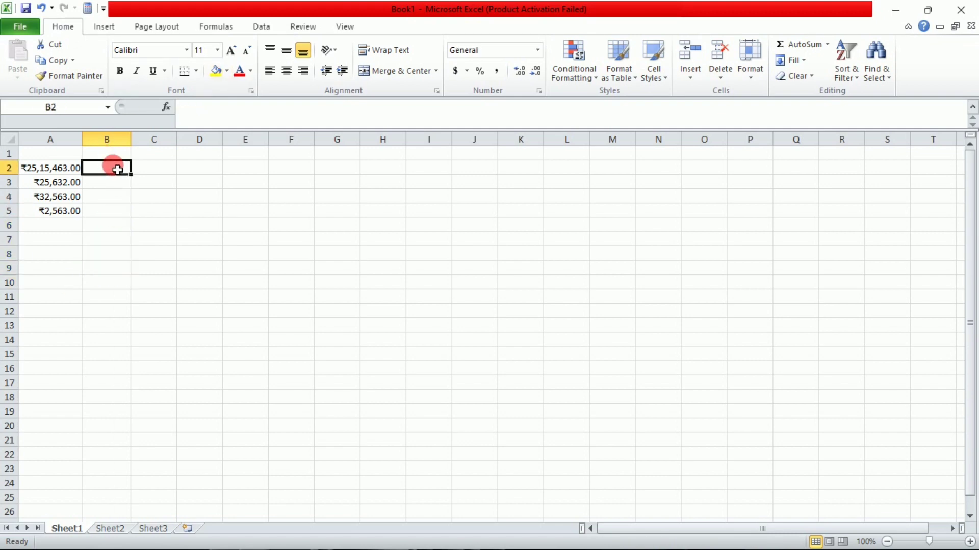
{"action": "type", "text": "25"}
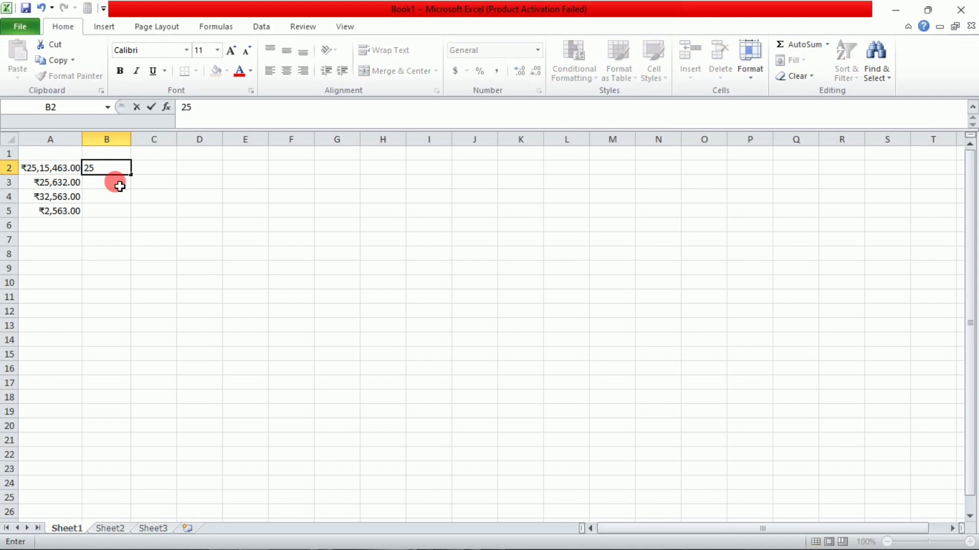
{"action": "type", "text": "1546"}
{"action": "key", "text": "Return"}
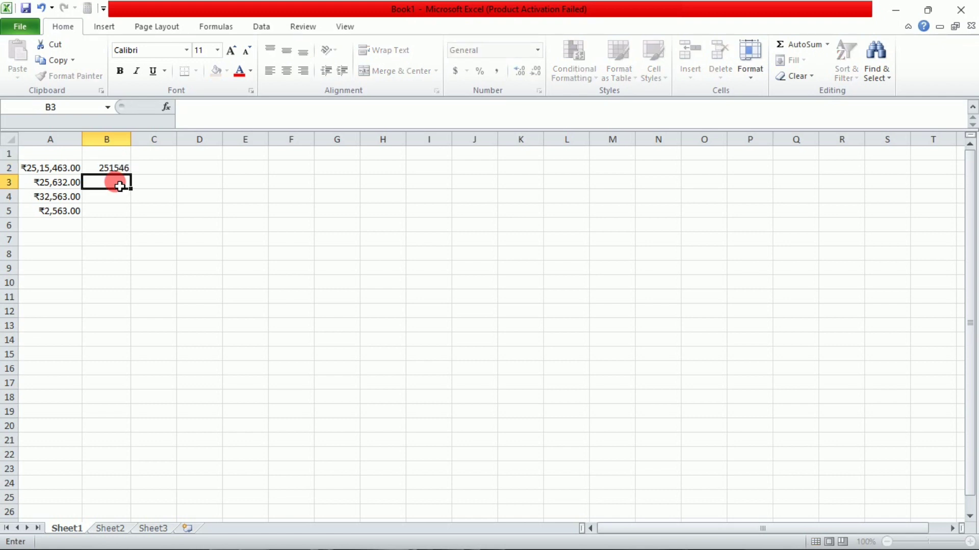
{"action": "type", "text": "2563"}
{"action": "key", "text": "Return"}
{"action": "type", "text": "29"}
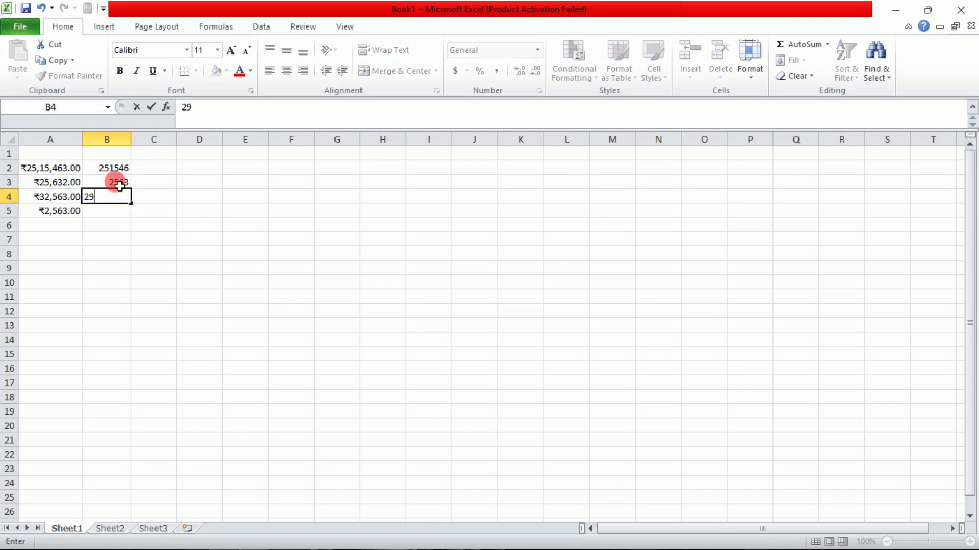
{"action": "type", "text": "86"}
{"action": "key", "text": "Return"}
{"action": "type", "text": "32563"}
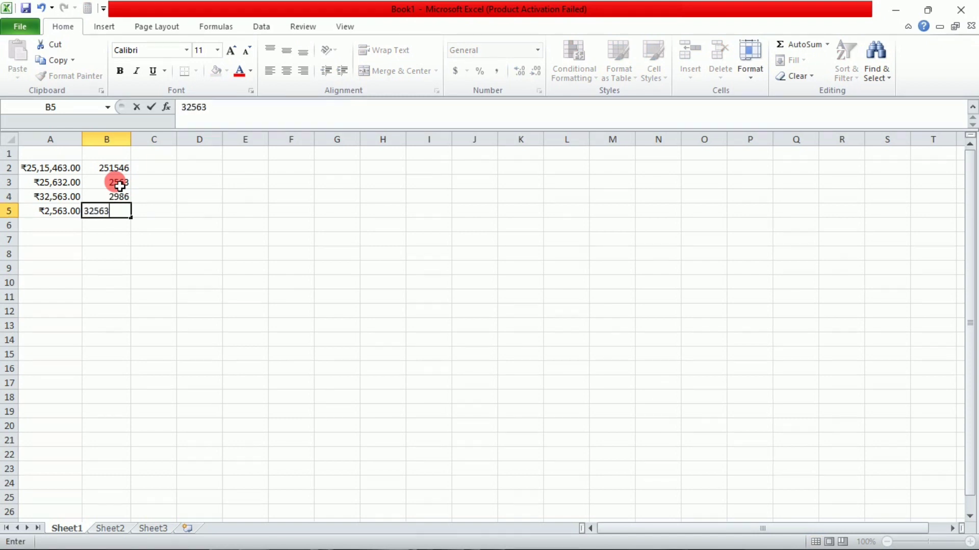
{"action": "left_click", "coordinate": [298, 277]}
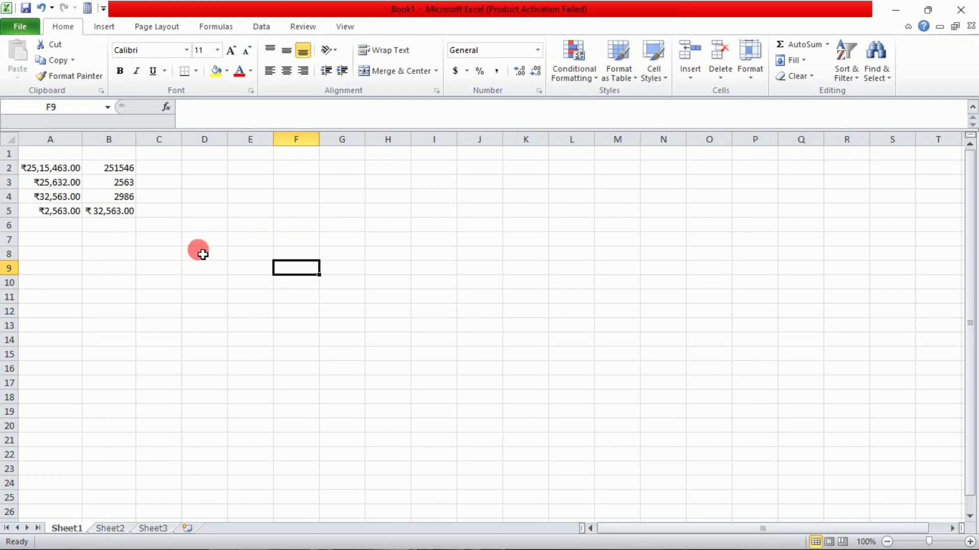
- Reset the number format of cells B5 to B16 to General
{"action": "left_click_drag", "start_coordinate": [115, 211], "coordinate": [114, 368]}
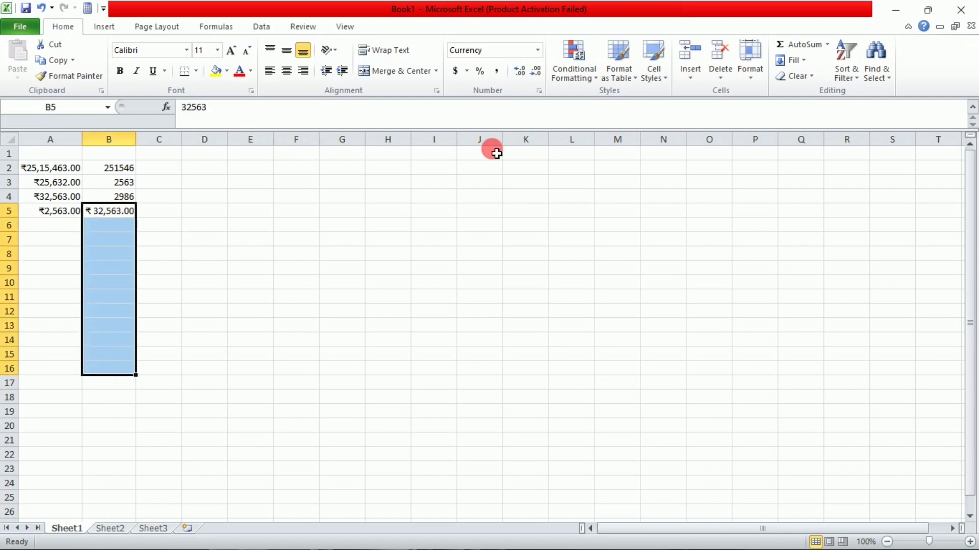
{"action": "left_click", "coordinate": [538, 50]}
{"action": "left_click", "coordinate": [507, 66]}
{"action": "left_click", "coordinate": [346, 295]}
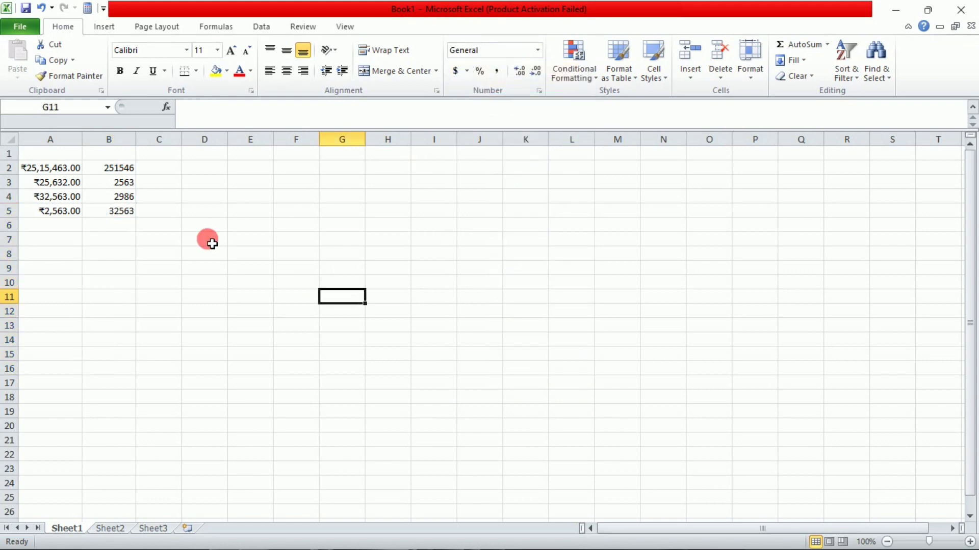
- Apply the Accounting number format to cells B2 to B6
{"action": "left_click_drag", "start_coordinate": [119, 171], "coordinate": [115, 224]}
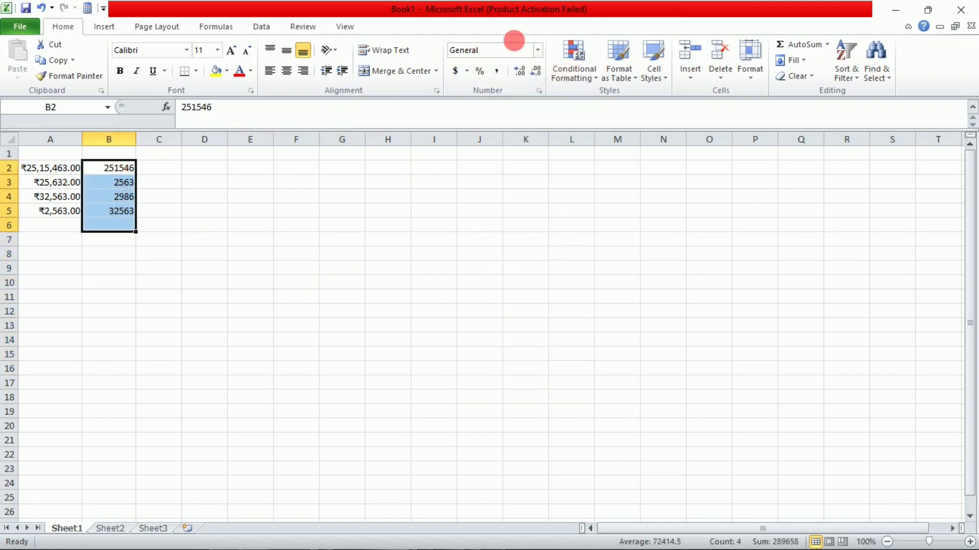
{"action": "left_click", "coordinate": [538, 50]}
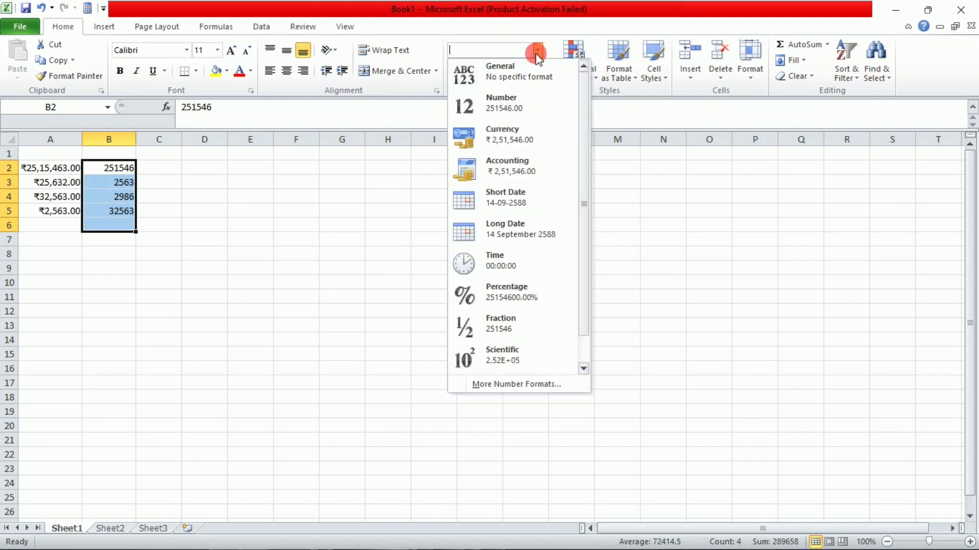
{"action": "left_click", "coordinate": [510, 162]}
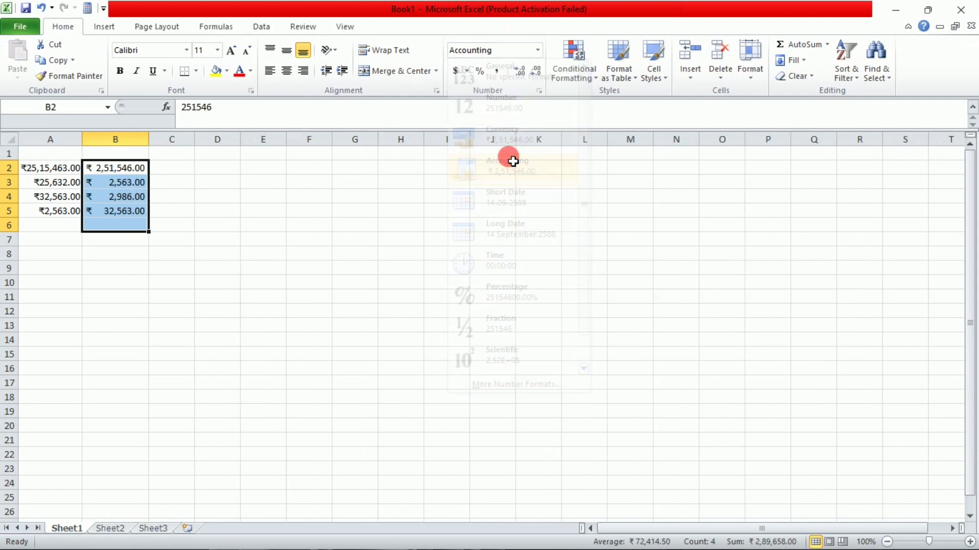
{"action": "left_click", "coordinate": [341, 314]}
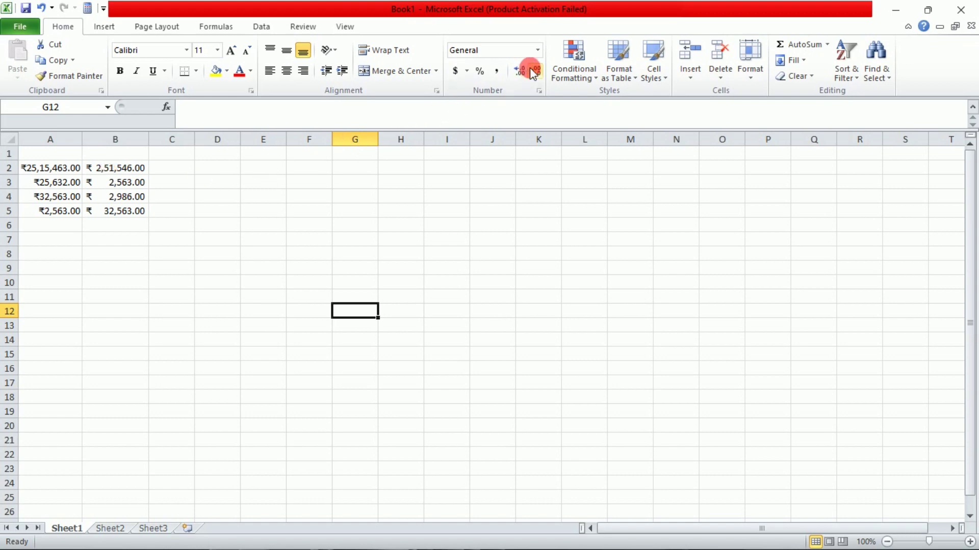
- Enter 2563 in cell B6, below the accounting-formatted values
{"action": "left_click", "coordinate": [536, 51]}
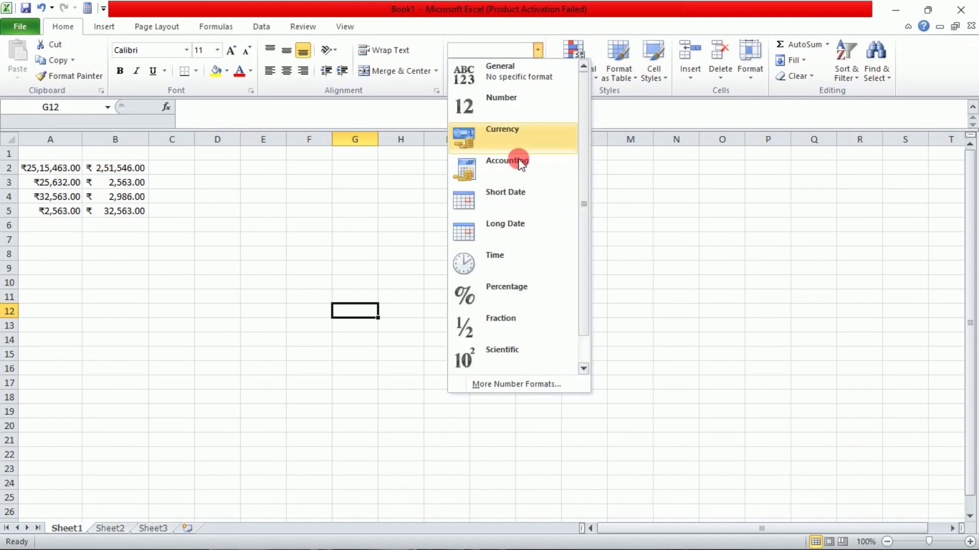
{"action": "left_click", "coordinate": [164, 275]}
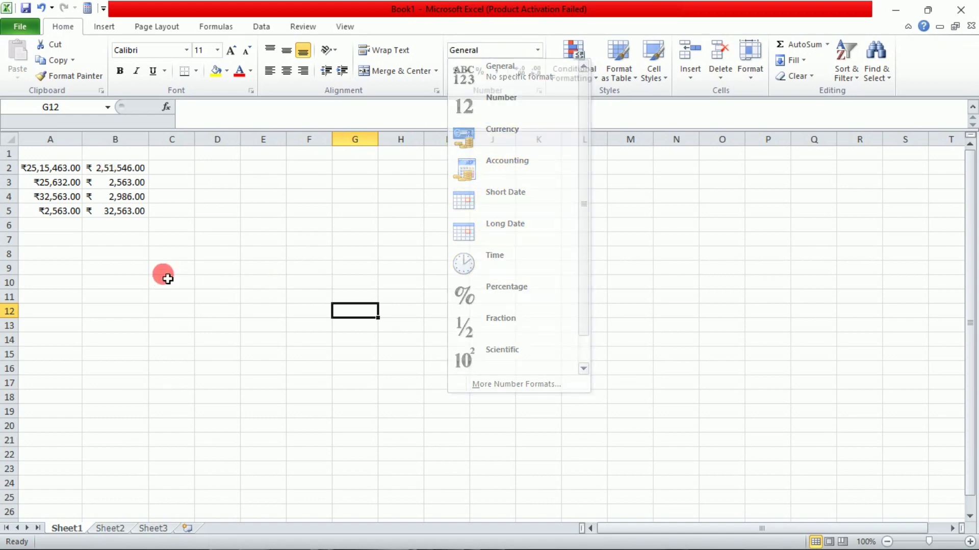
{"action": "left_click", "coordinate": [110, 229]}
{"action": "type", "text": "2,56"}
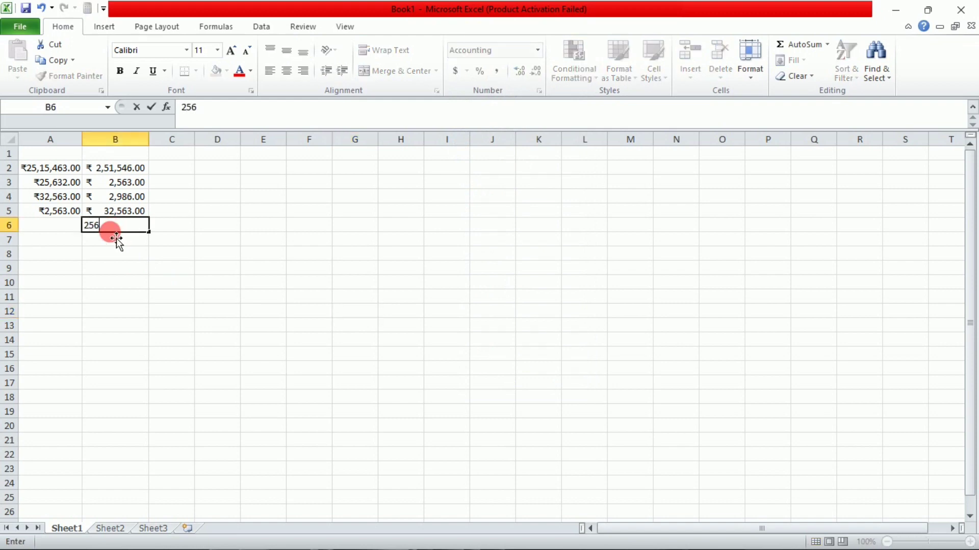
{"action": "type", "text": "3"}
{"action": "key", "text": "Return"}
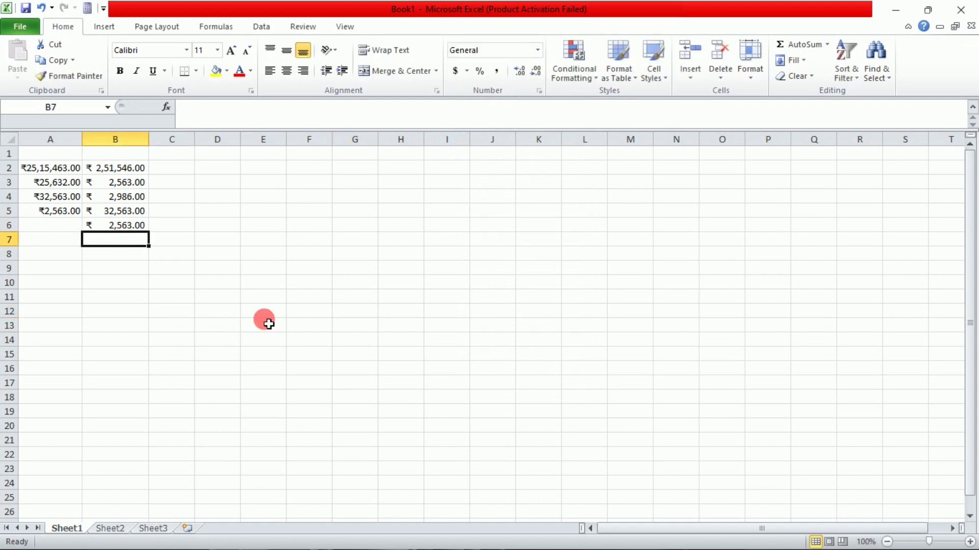
{"action": "left_click", "coordinate": [316, 312]}
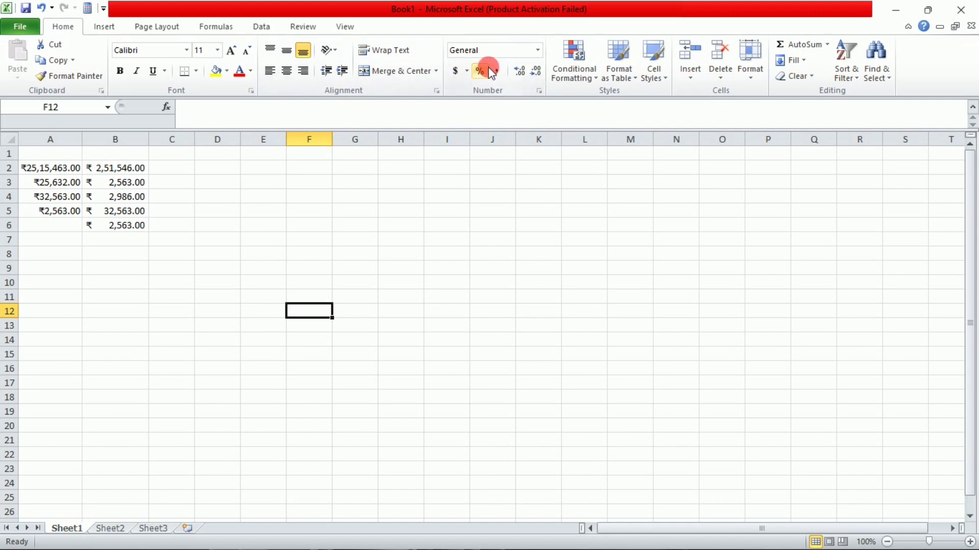
- Enter the date 27/05/2023 in cell D3
{"action": "left_click", "coordinate": [536, 51]}
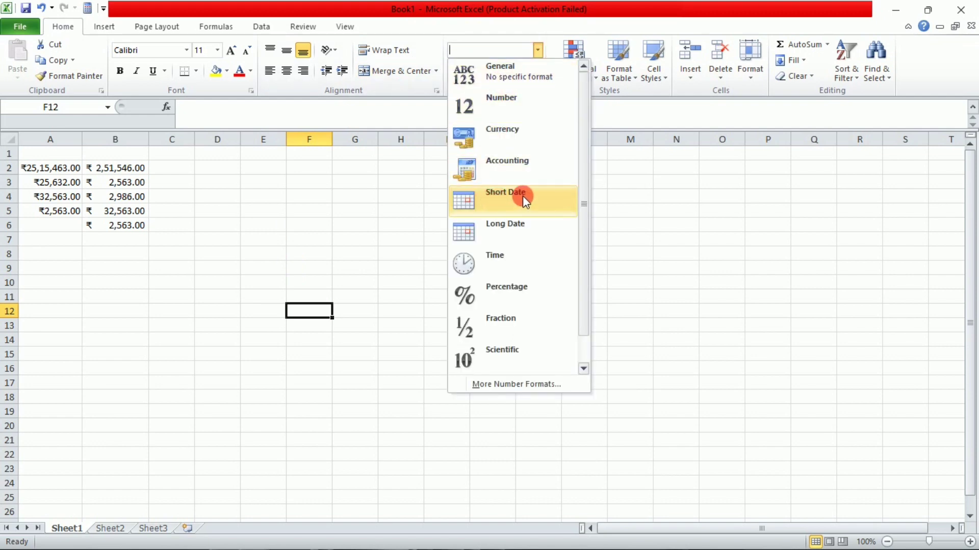
{"action": "left_click", "coordinate": [351, 234]}
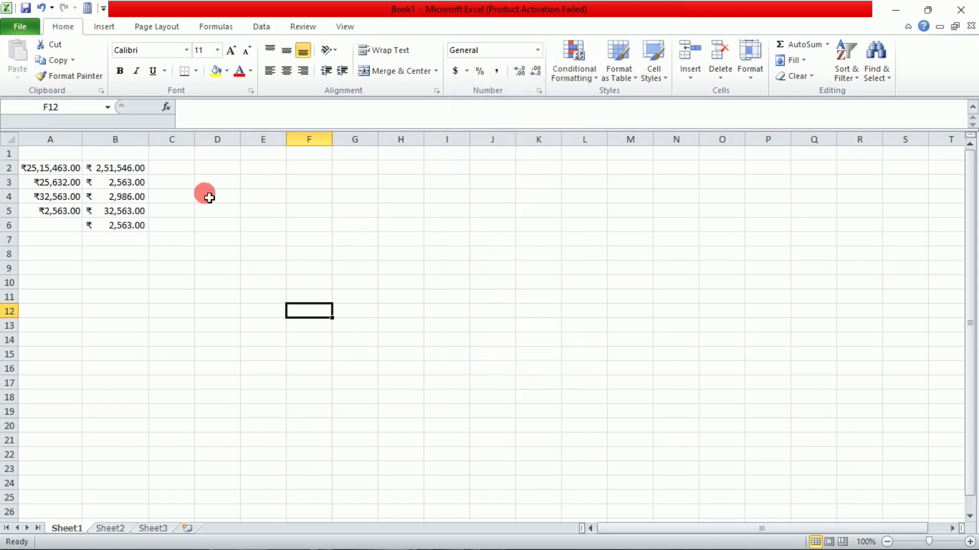
{"action": "left_click", "coordinate": [218, 185]}
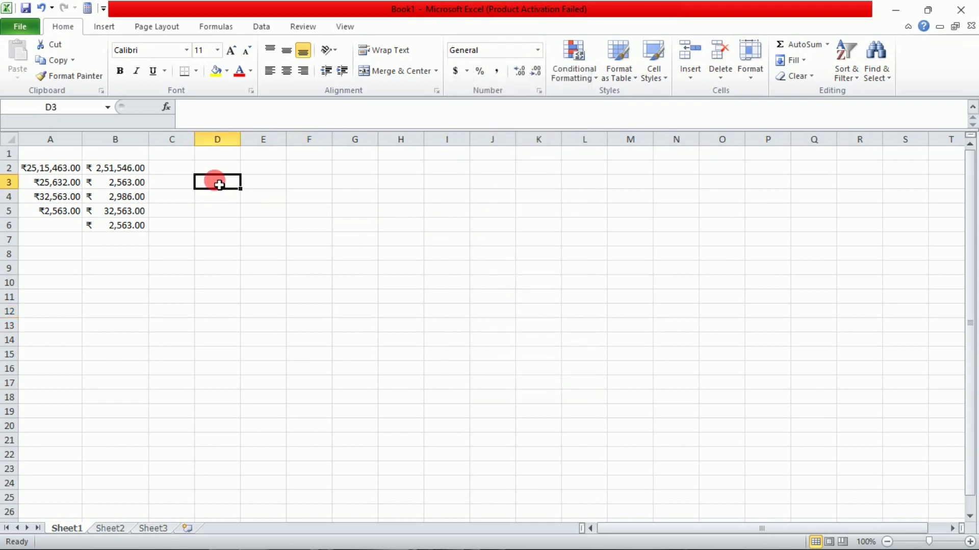
{"action": "double_click", "coordinate": [220, 185]}
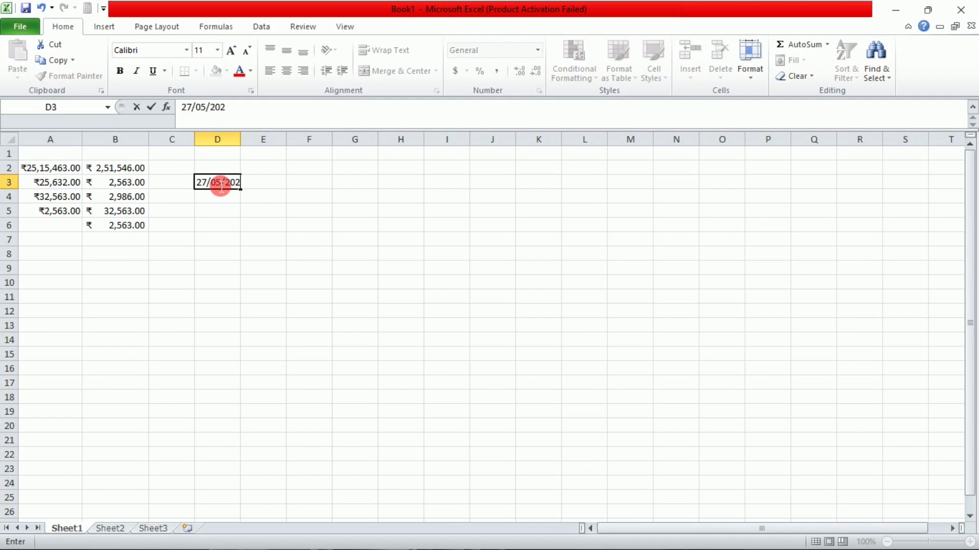
{"action": "key", "text": "Return"}
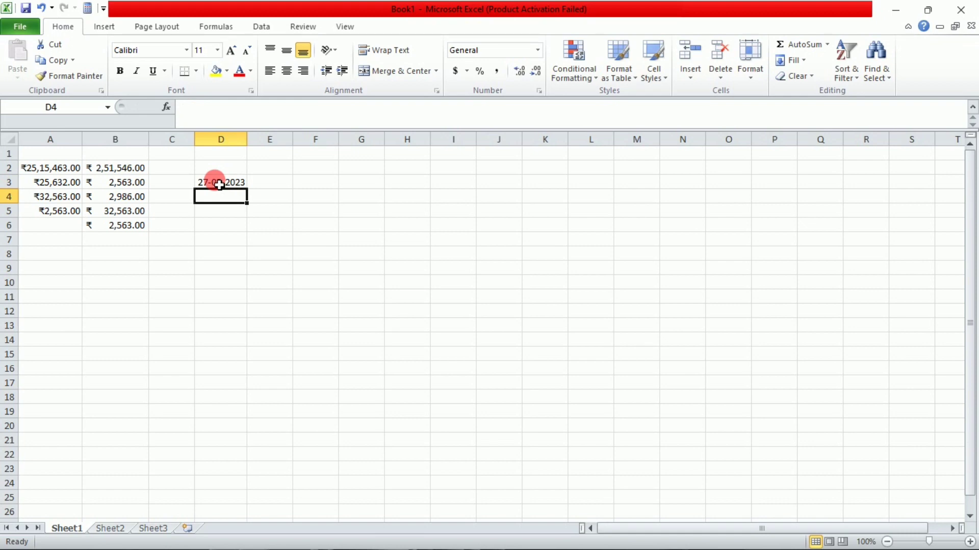
- Enter 28/29/23 in cell D4
{"action": "type", "text": "2"}
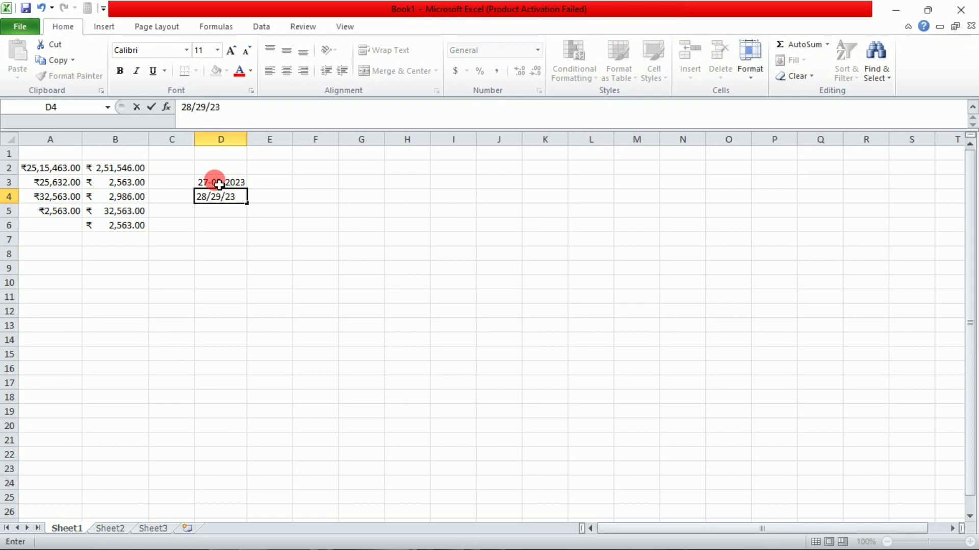
{"action": "type", "text": "8/29/23"}
{"action": "key", "text": "Return"}
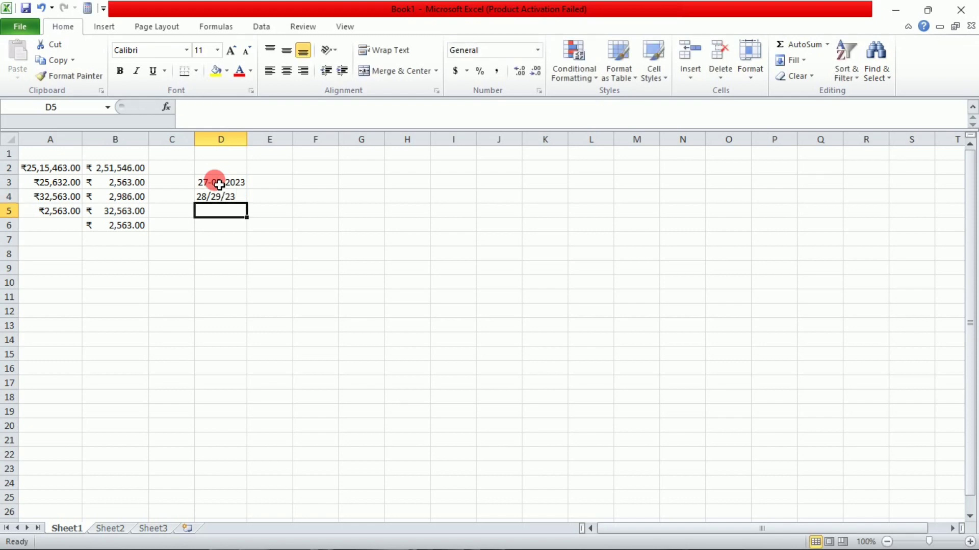
{"action": "left_click", "coordinate": [313, 295]}
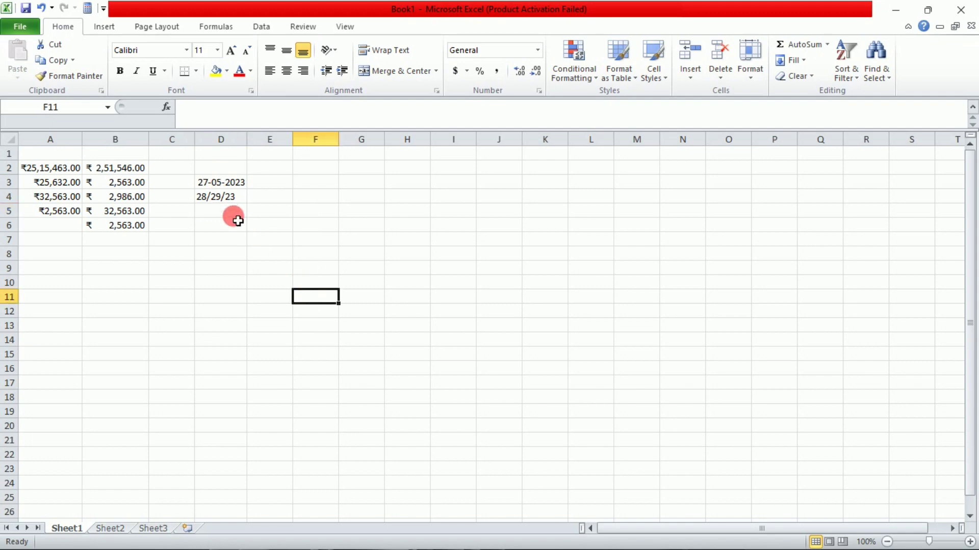
- Enter the date 28/05/23 in cell D5
{"action": "left_click", "coordinate": [228, 202]}
{"action": "left_click", "coordinate": [224, 222]}
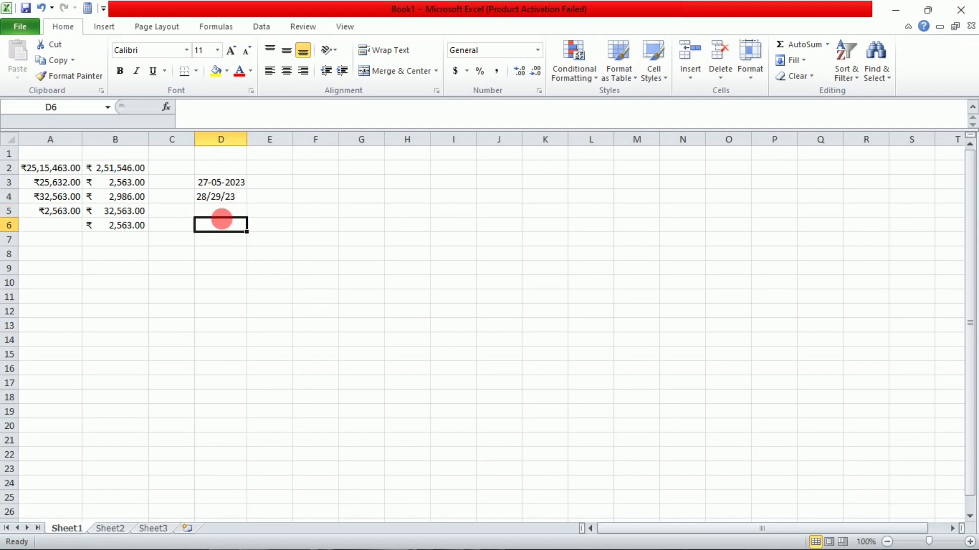
{"action": "left_click", "coordinate": [218, 209]}
{"action": "left_click", "coordinate": [220, 187]}
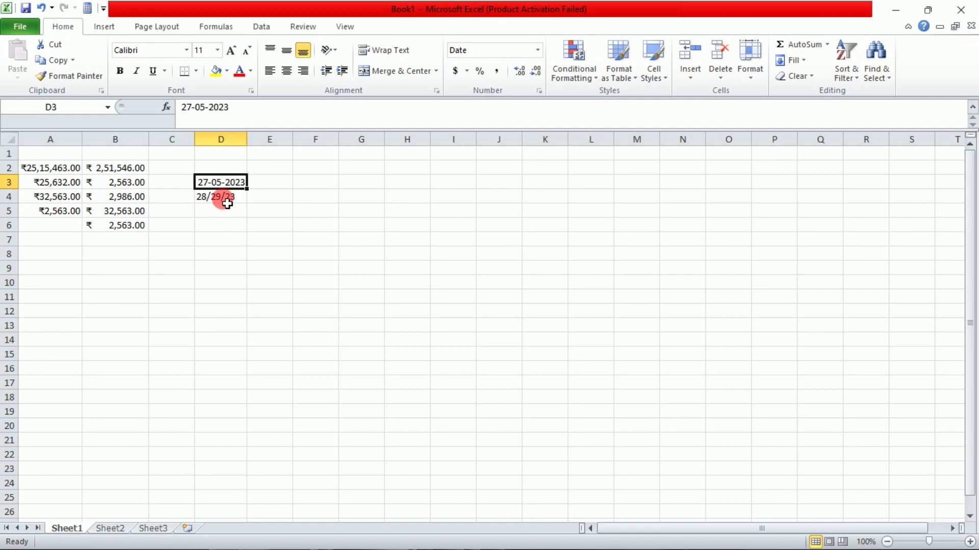
{"action": "left_click", "coordinate": [229, 202]}
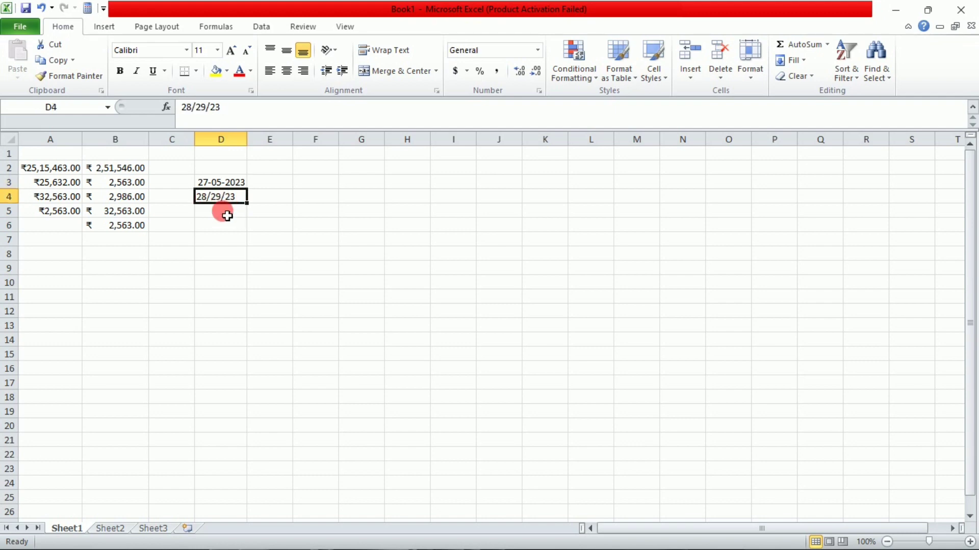
{"action": "left_click", "coordinate": [227, 215]}
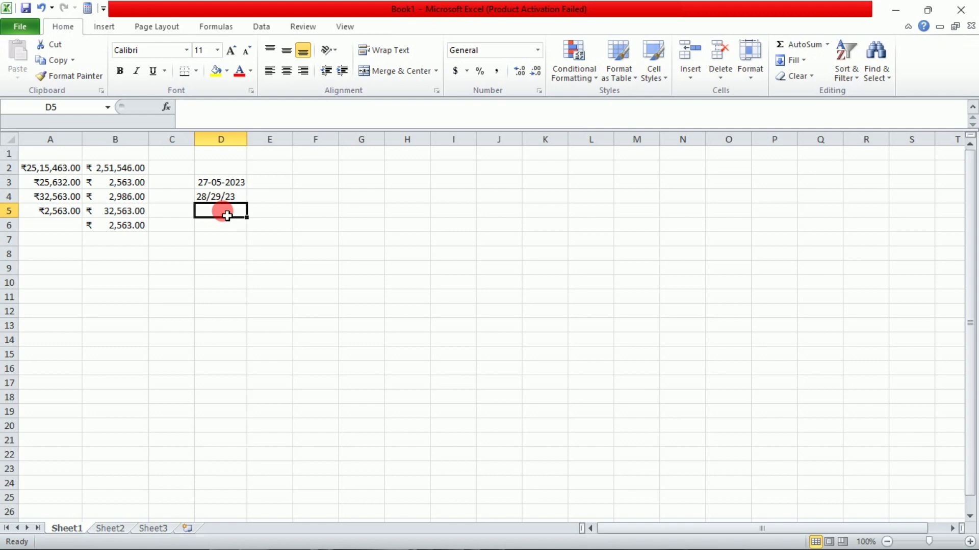
{"action": "type", "text": "28/05/23"}
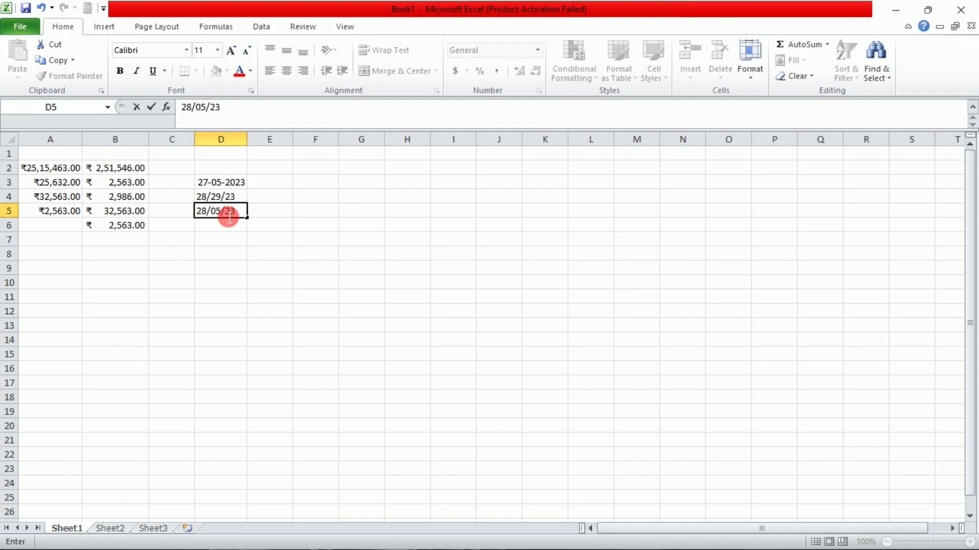
{"action": "key", "text": "Return"}
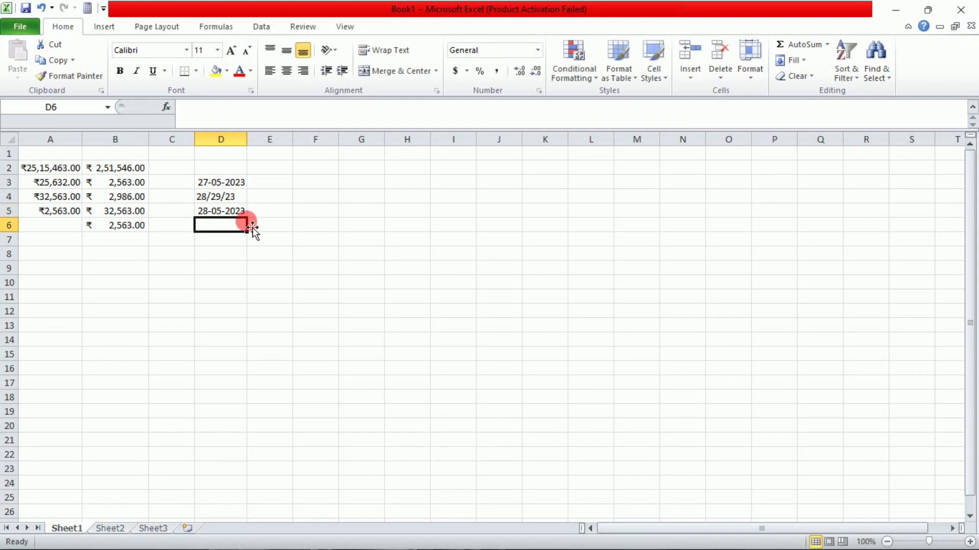
- Replace the invalid date in cell D4 with 29/05/23
{"action": "left_click", "coordinate": [223, 204]}
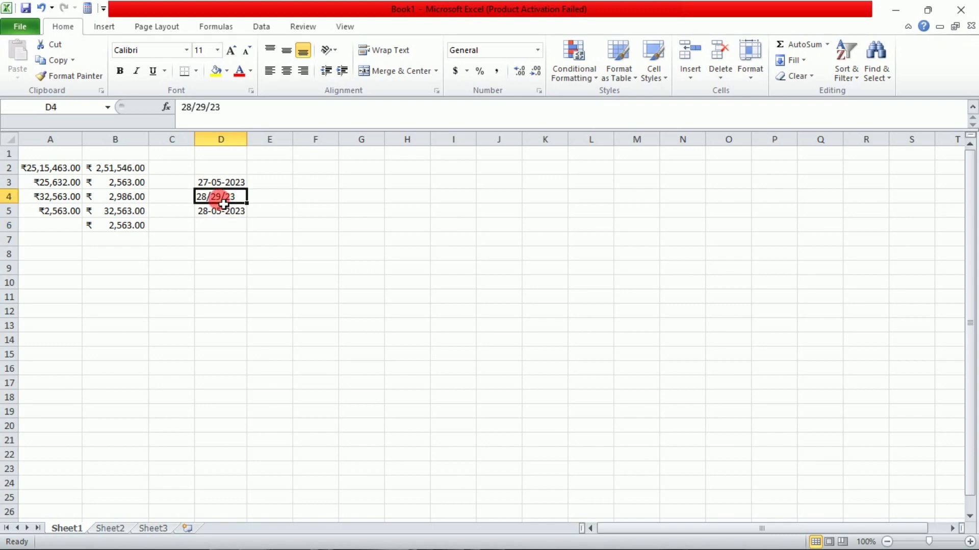
{"action": "type", "text": "2"}
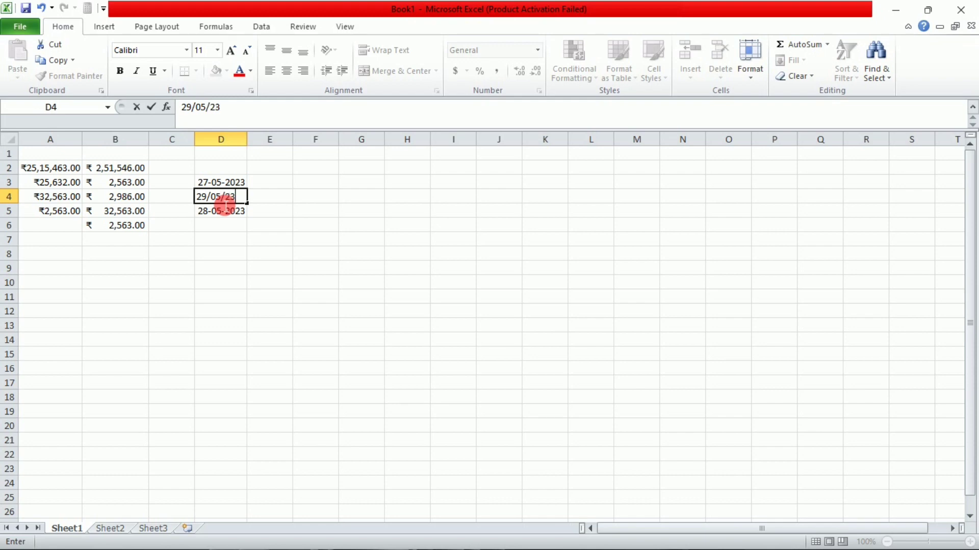
{"action": "key", "text": "Return"}
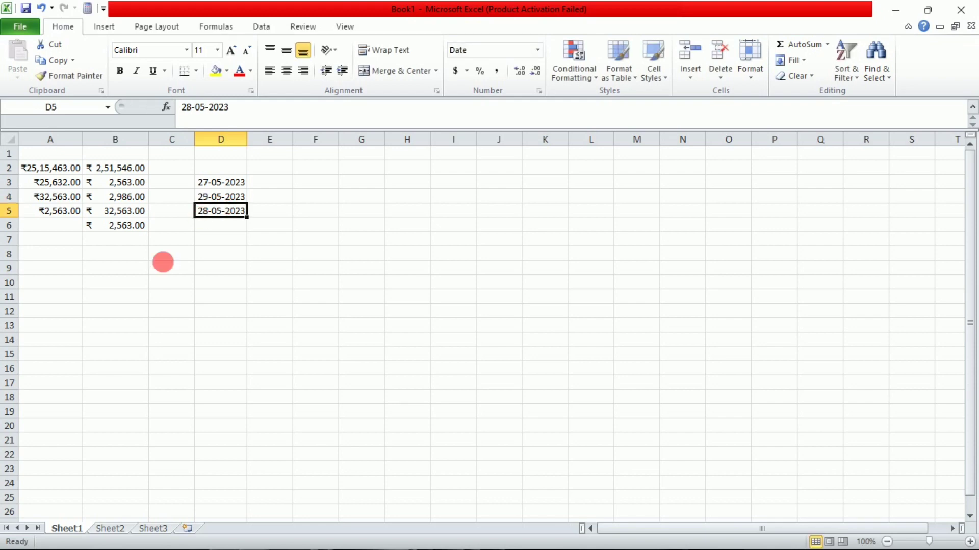
{"action": "left_click", "coordinate": [269, 381]}
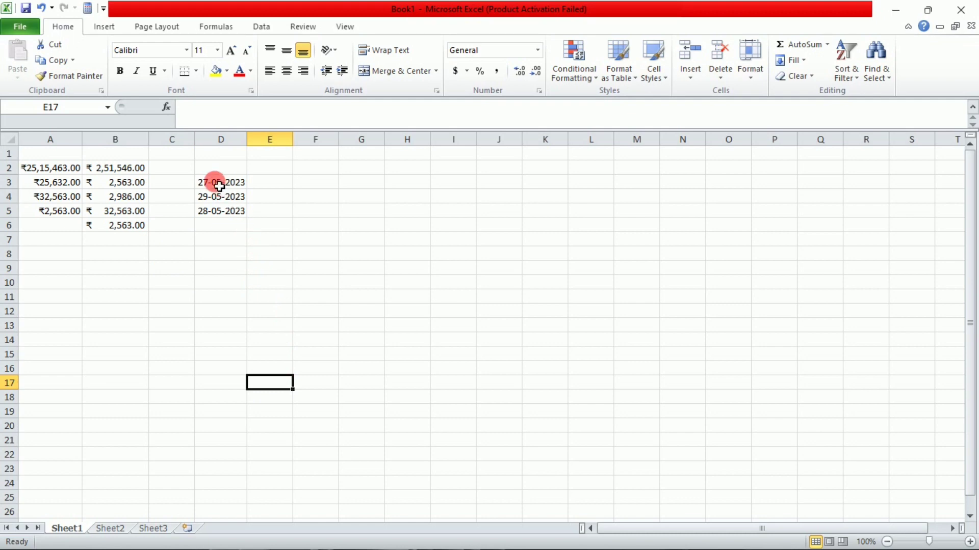
- Enter the date 29/05/23 in cell D6
{"action": "left_click", "coordinate": [222, 230]}
{"action": "type", "text": "29/05/23"}
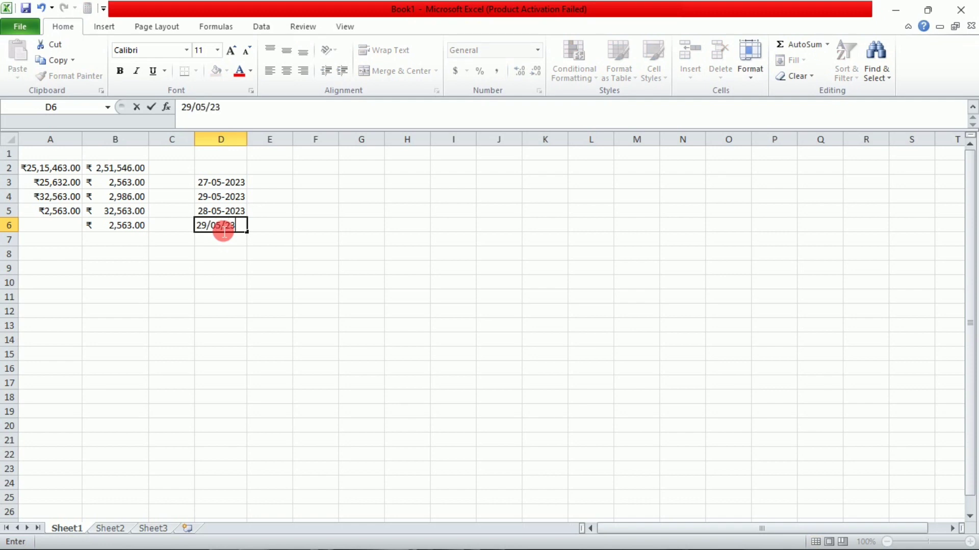
{"action": "key", "text": "Return"}
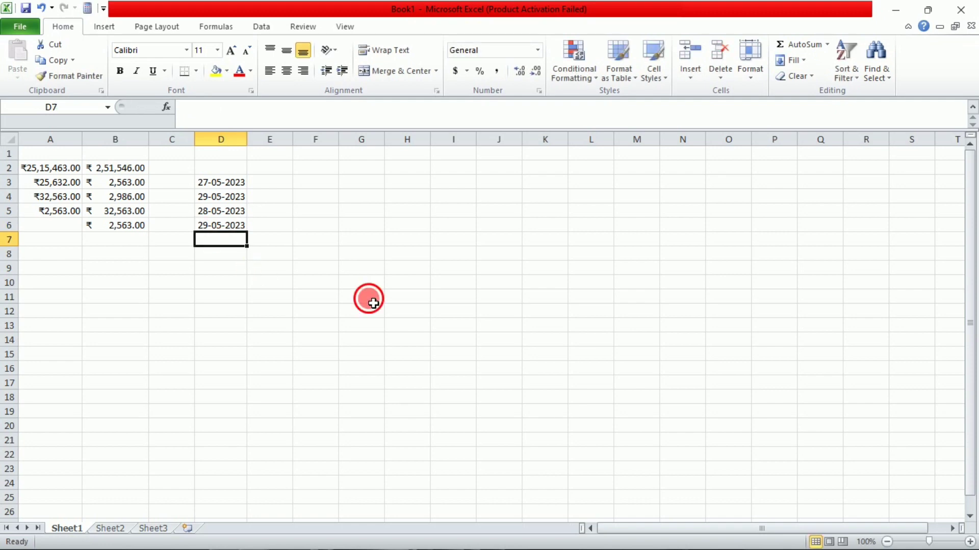
{"action": "left_click", "coordinate": [368, 299]}
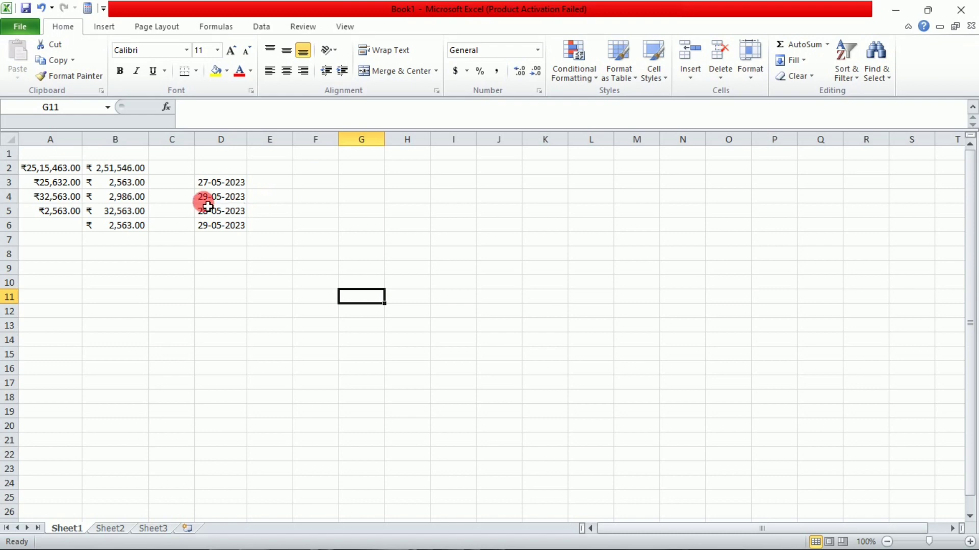
{"action": "left_click", "coordinate": [233, 198]}
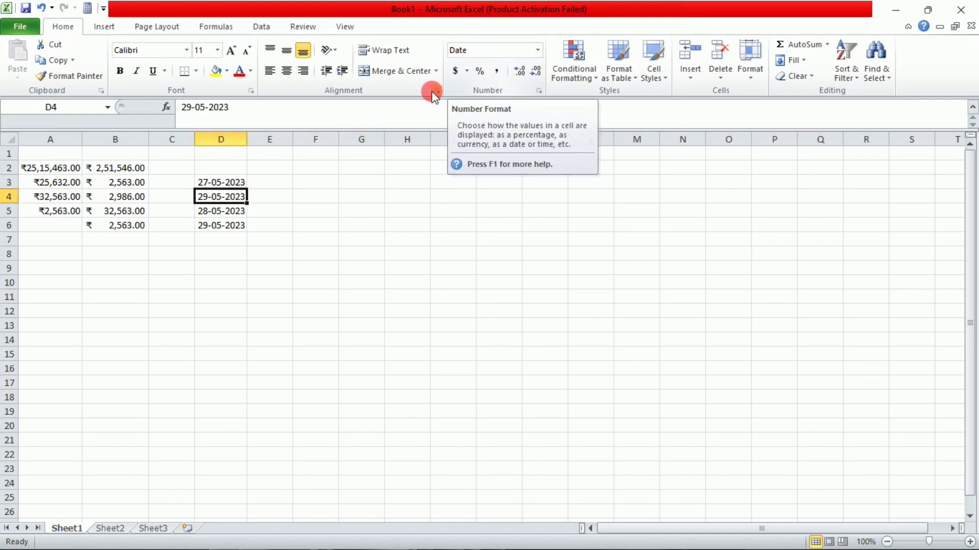
{"action": "left_click", "coordinate": [452, 266]}
{"action": "left_click", "coordinate": [392, 254]}
{"action": "left_click", "coordinate": [517, 242]}
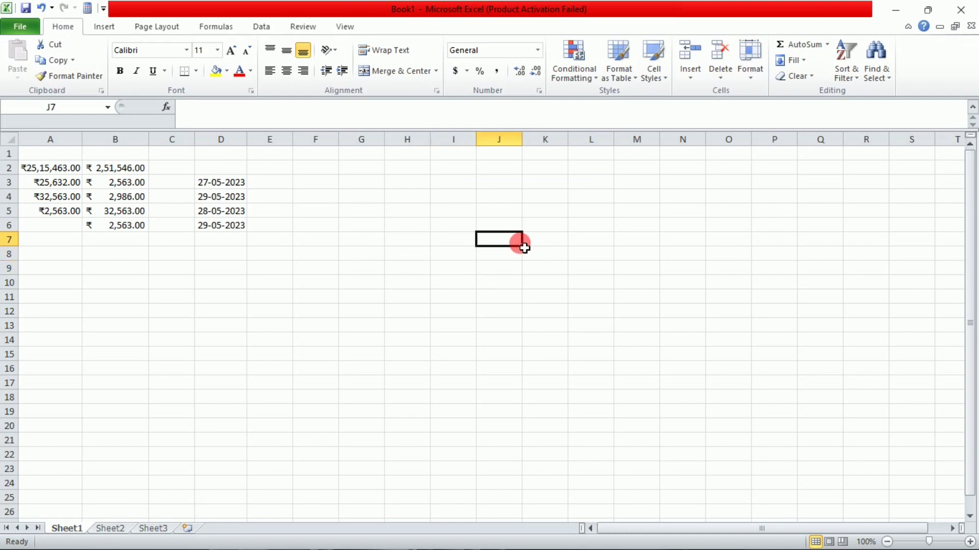
{"action": "left_click", "coordinate": [224, 211]}
{"action": "left_click", "coordinate": [218, 249]}
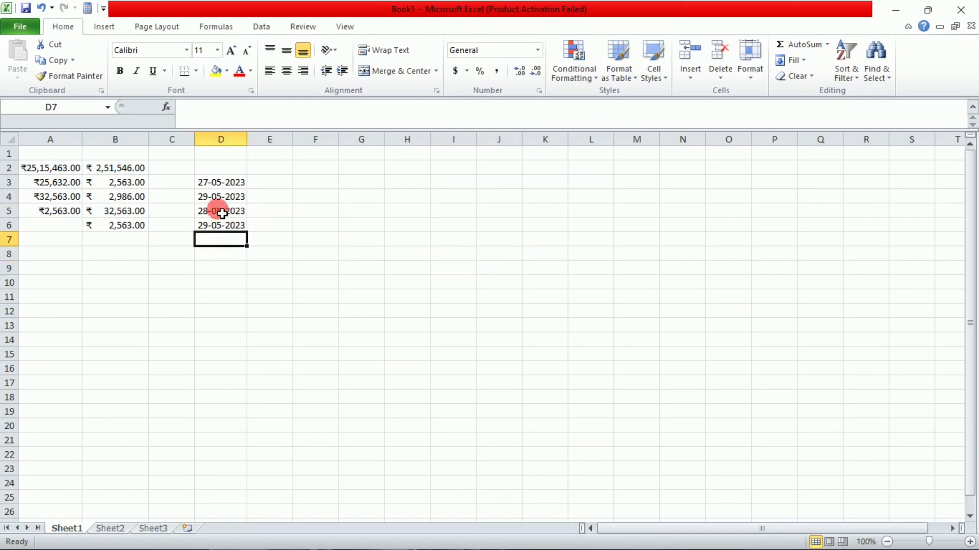
- Apply the Long Date format to the cells D3:D8
{"action": "left_click_drag", "start_coordinate": [218, 184], "coordinate": [222, 254]}
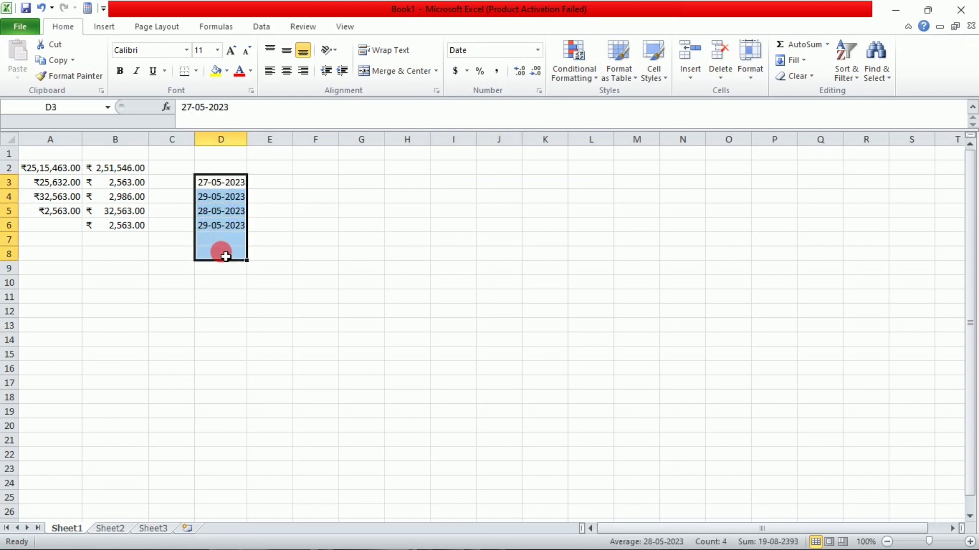
{"action": "left_click", "coordinate": [537, 49]}
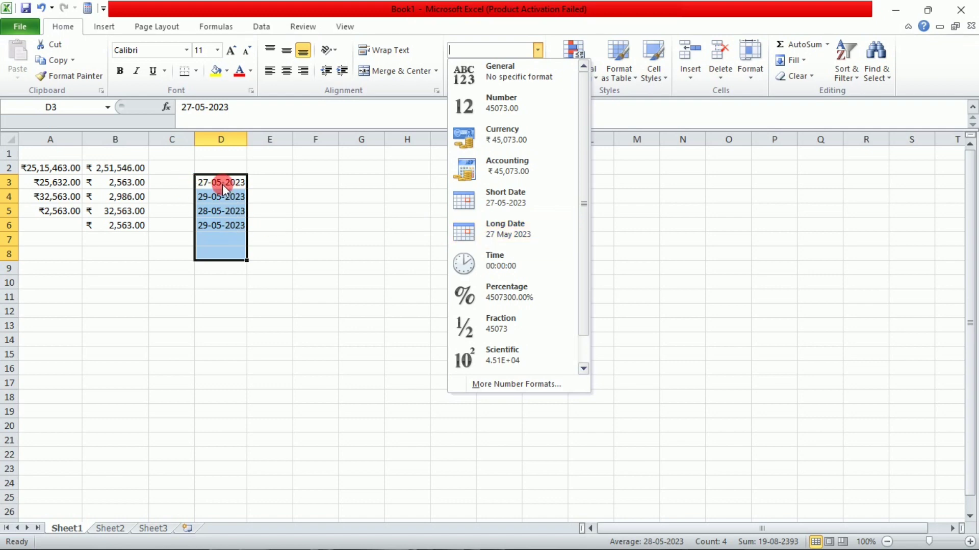
{"action": "left_click", "coordinate": [515, 232]}
{"action": "left_click", "coordinate": [431, 270]}
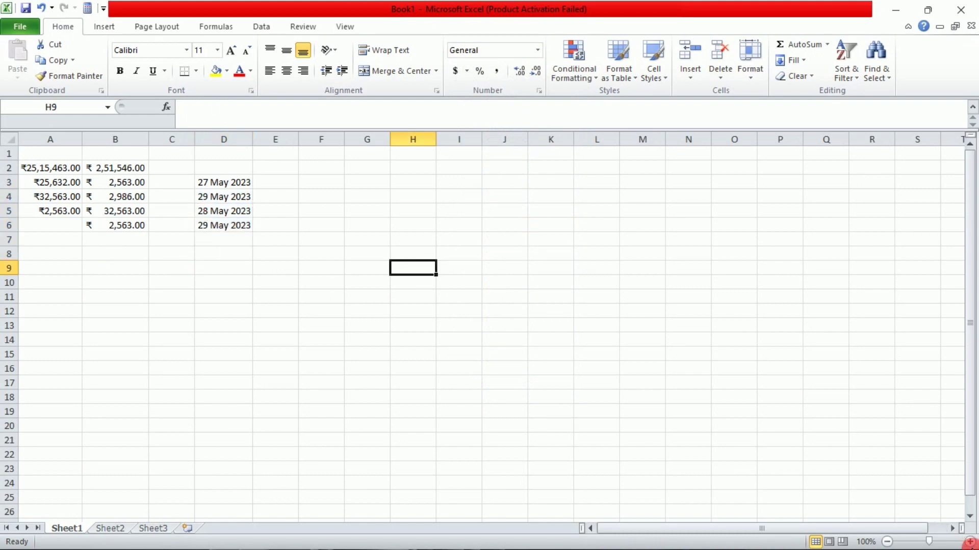
- AutoFit the width of column D to its dates
{"action": "left_click", "coordinate": [969, 541]}
{"action": "left_click", "coordinate": [970, 542]}
{"action": "left_click", "coordinate": [970, 541]}
{"action": "left_click", "coordinate": [970, 541]}
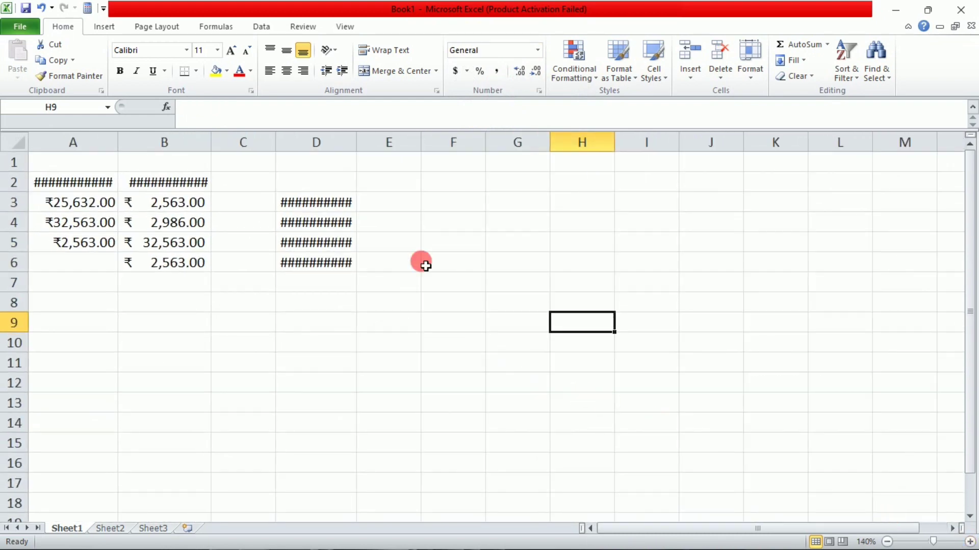
{"action": "double_click", "coordinate": [357, 142]}
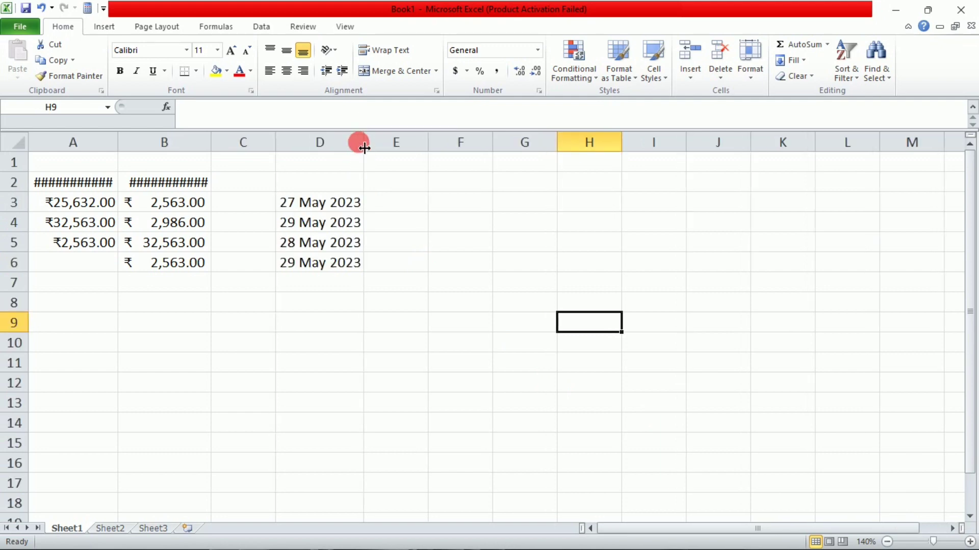
{"action": "left_click", "coordinate": [427, 281]}
- AutoFit the widths of columns A and B to the rupee amounts
{"action": "left_click_drag", "start_coordinate": [56, 138], "coordinate": [131, 160]}
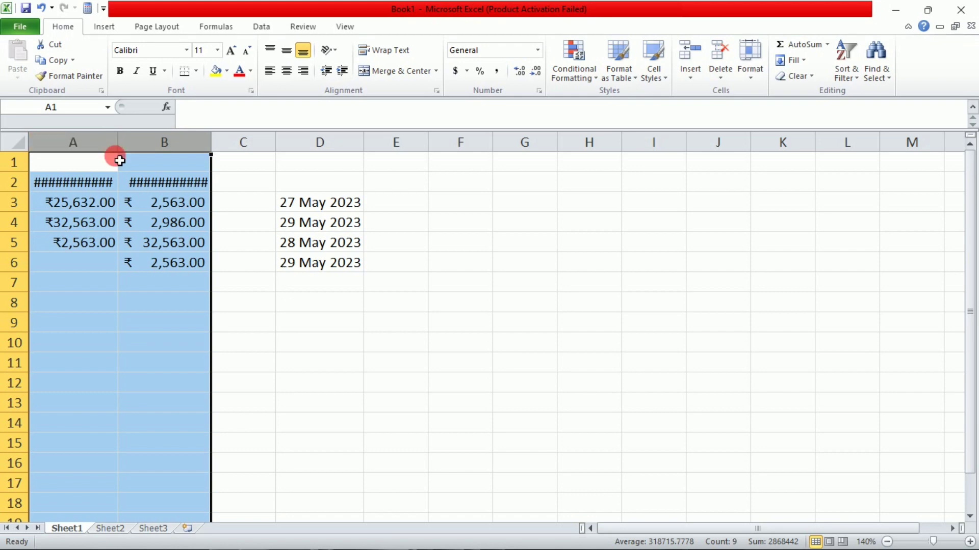
{"action": "double_click", "coordinate": [123, 152]}
{"action": "left_click", "coordinate": [466, 380]}
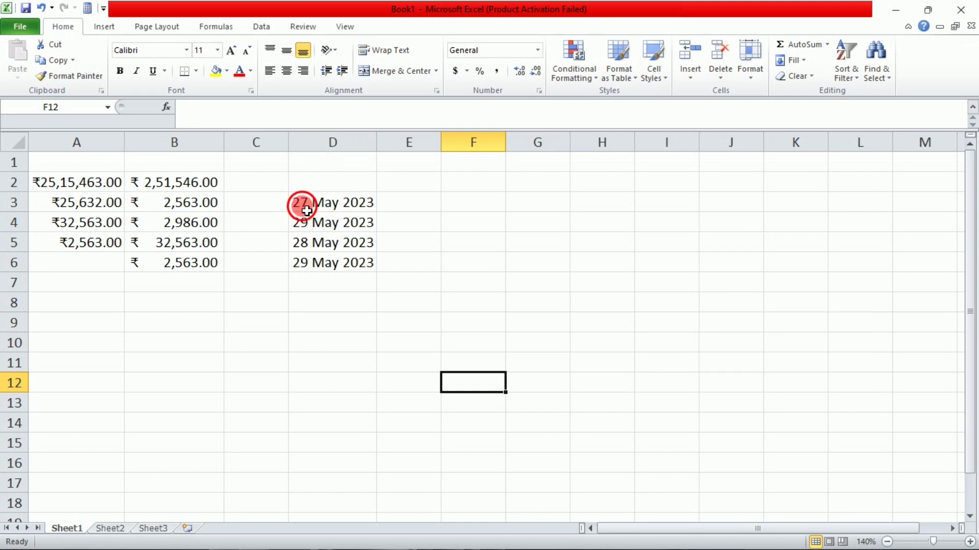
- Apply the Short Date format to the cells D3:D8
{"action": "left_click_drag", "start_coordinate": [301, 203], "coordinate": [324, 302]}
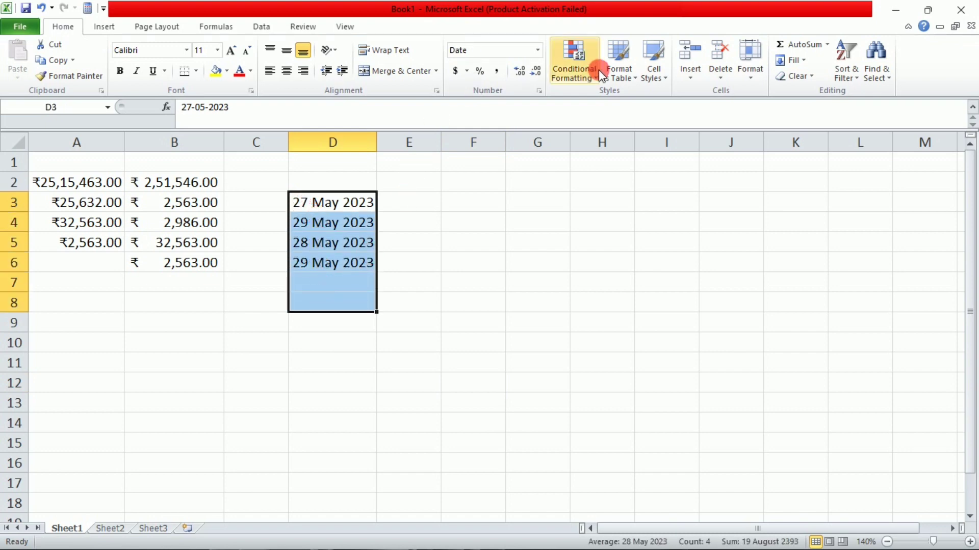
{"action": "left_click", "coordinate": [537, 57]}
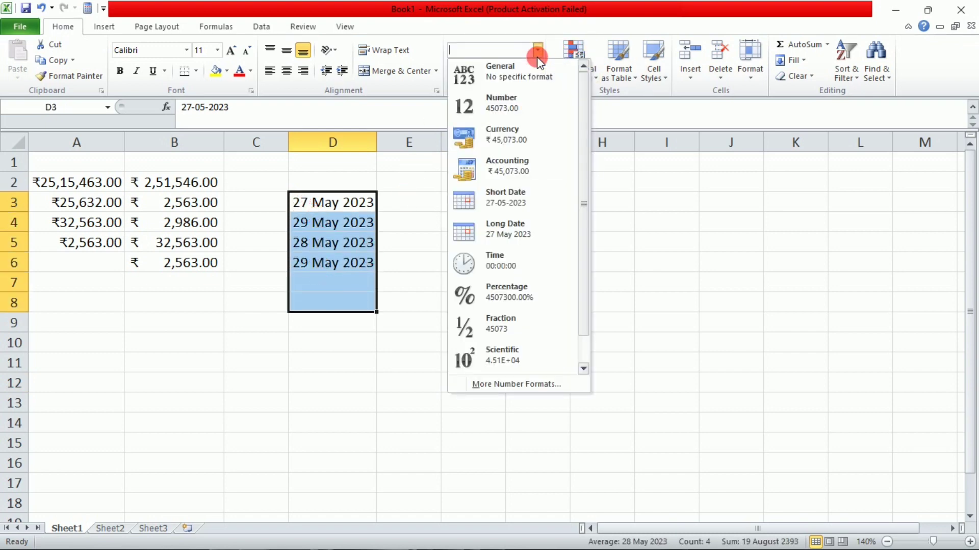
{"action": "left_click", "coordinate": [518, 194]}
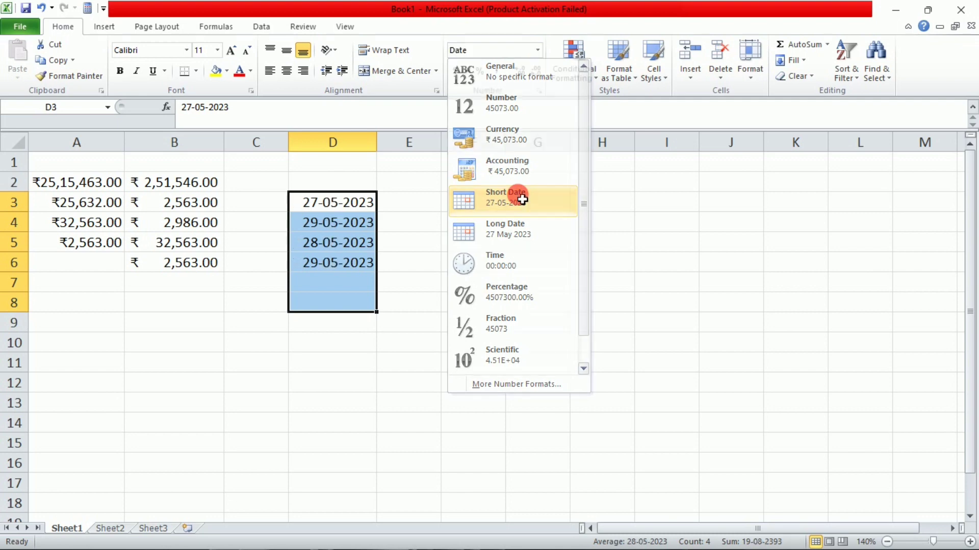
{"action": "left_click", "coordinate": [404, 342]}
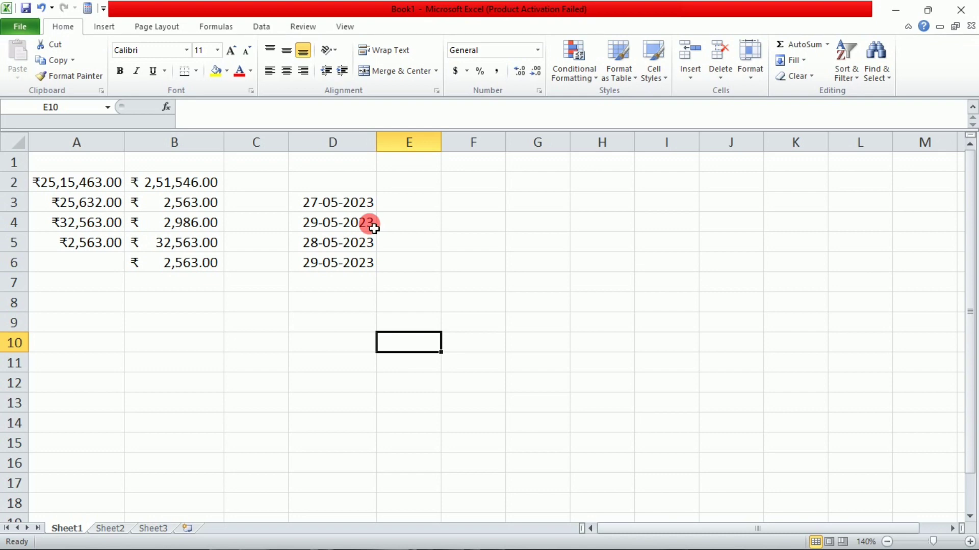
{"action": "left_click", "coordinate": [476, 257]}
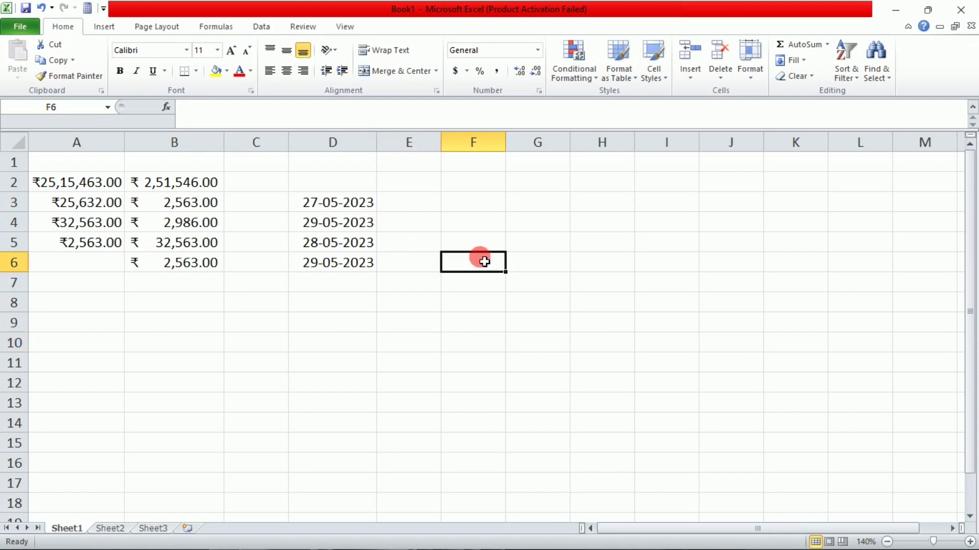
- Enter the time 01:15:30 in cell G2
{"action": "left_click", "coordinate": [952, 529]}
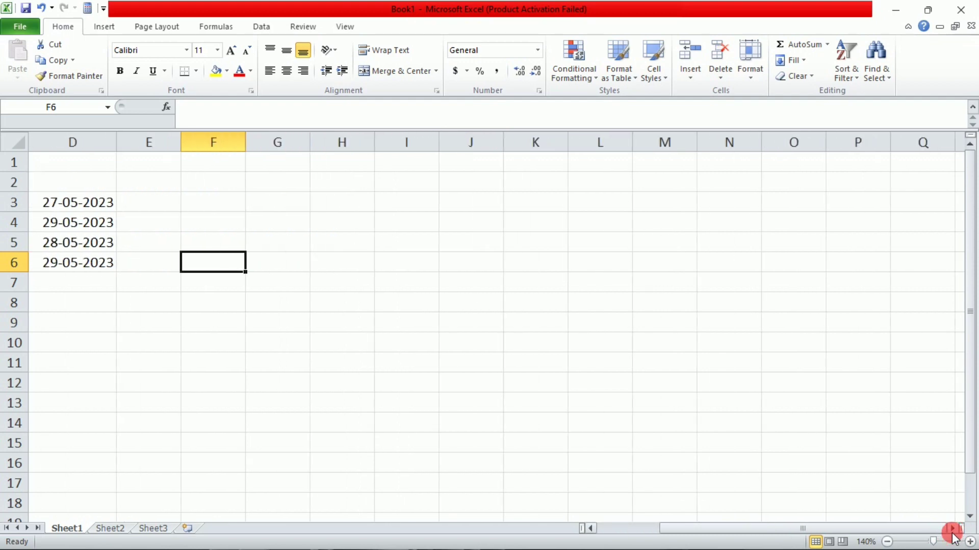
{"action": "left_click", "coordinate": [952, 529]}
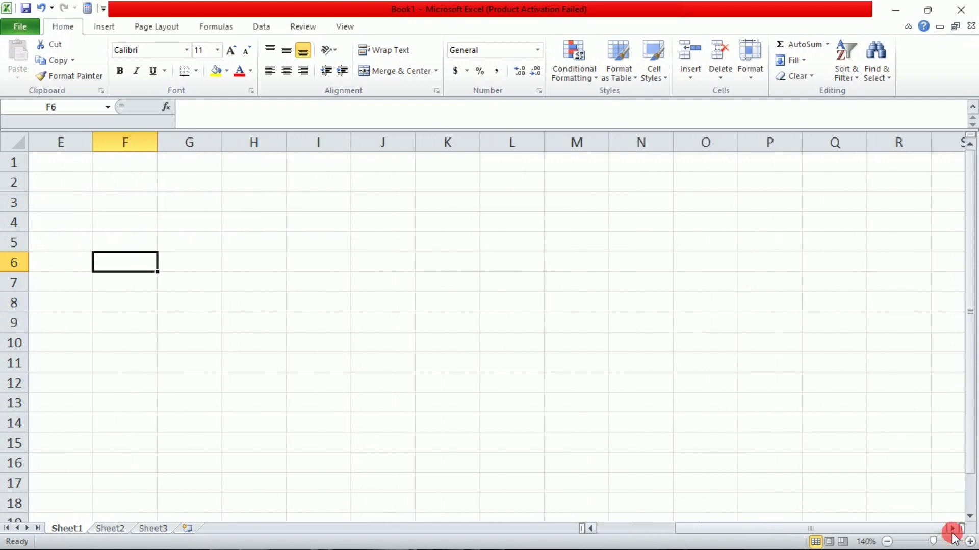
{"action": "left_click", "coordinate": [538, 50]}
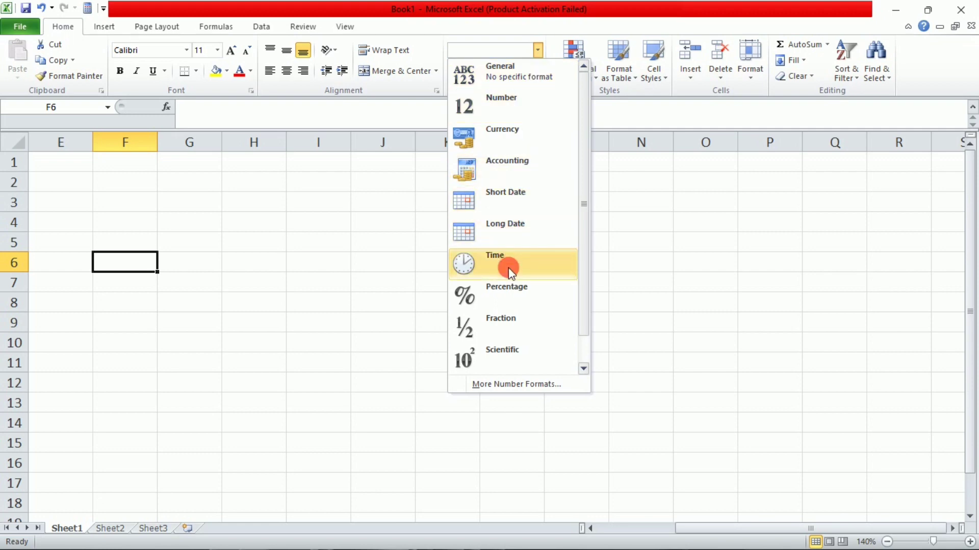
{"action": "left_click", "coordinate": [209, 173]}
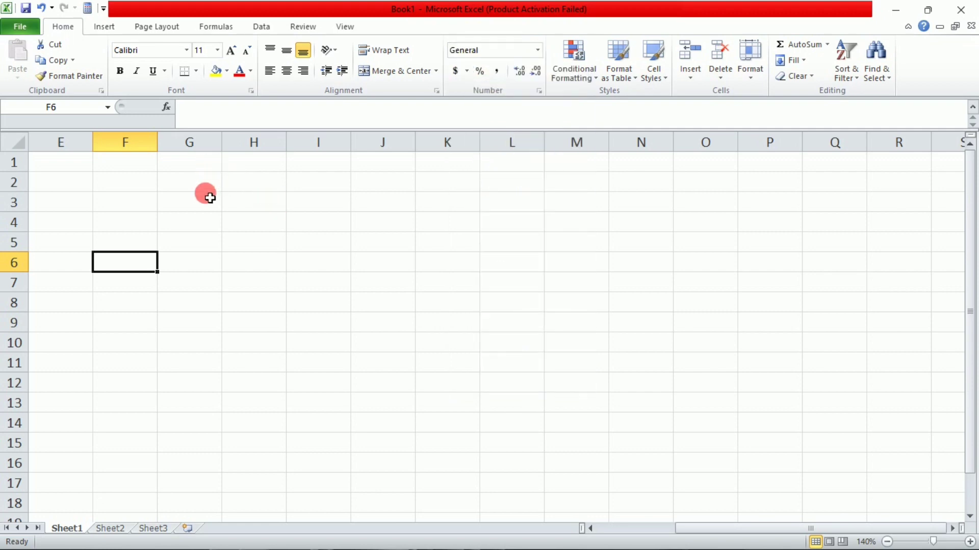
{"action": "left_click", "coordinate": [203, 181]}
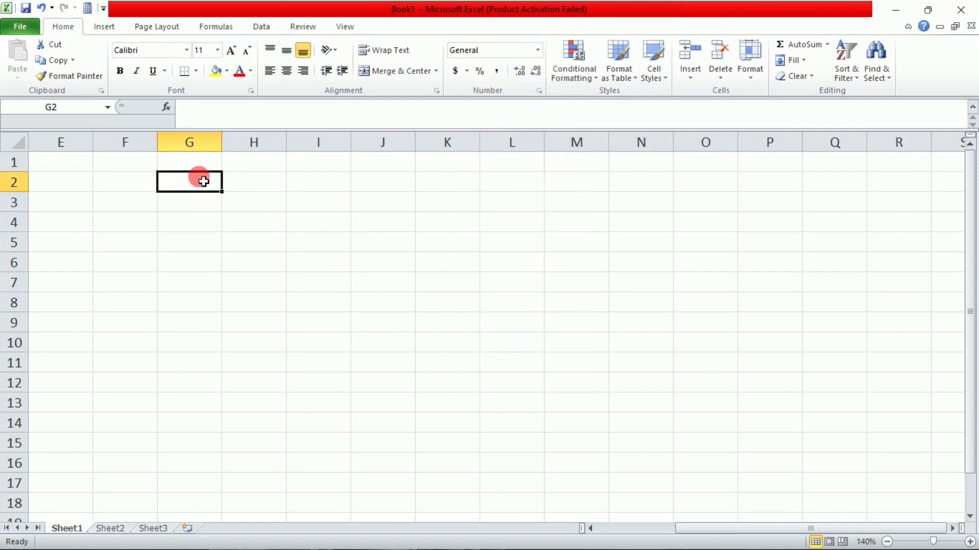
{"action": "type", "text": "01"}
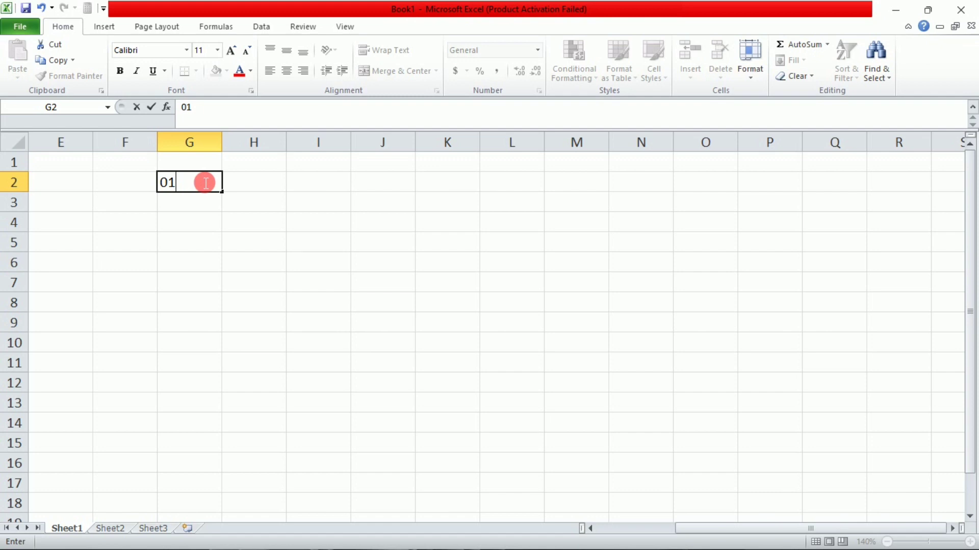
{"action": "type", "text": ":"}
{"action": "type", "text": "15:30"}
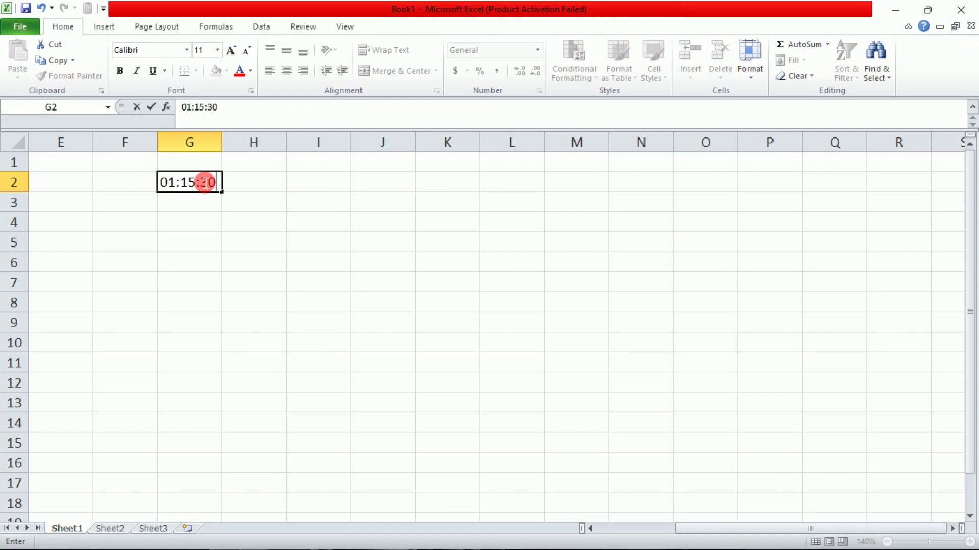
{"action": "left_click", "coordinate": [300, 312]}
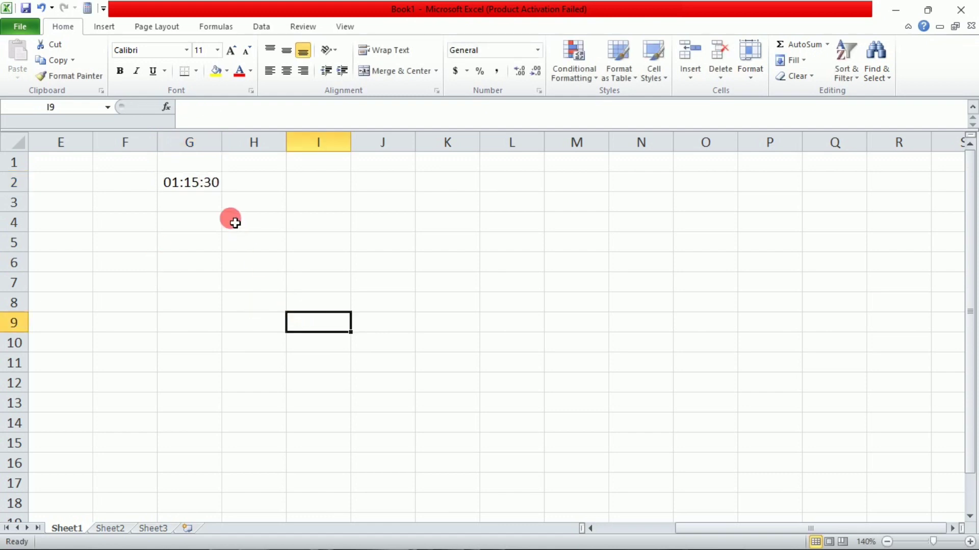
- Enter the time 2:15:35 in cell G3
{"action": "left_click", "coordinate": [208, 210]}
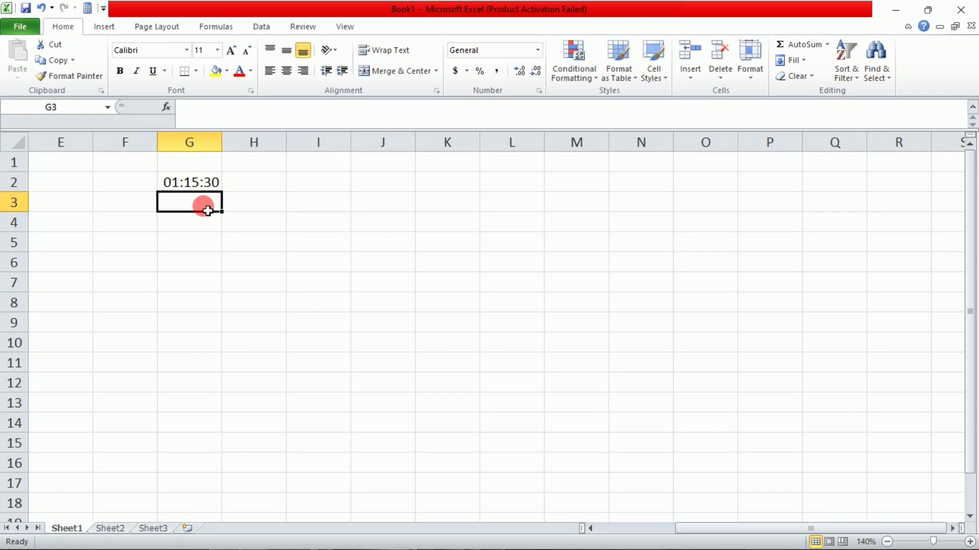
{"action": "type", "text": "2"}
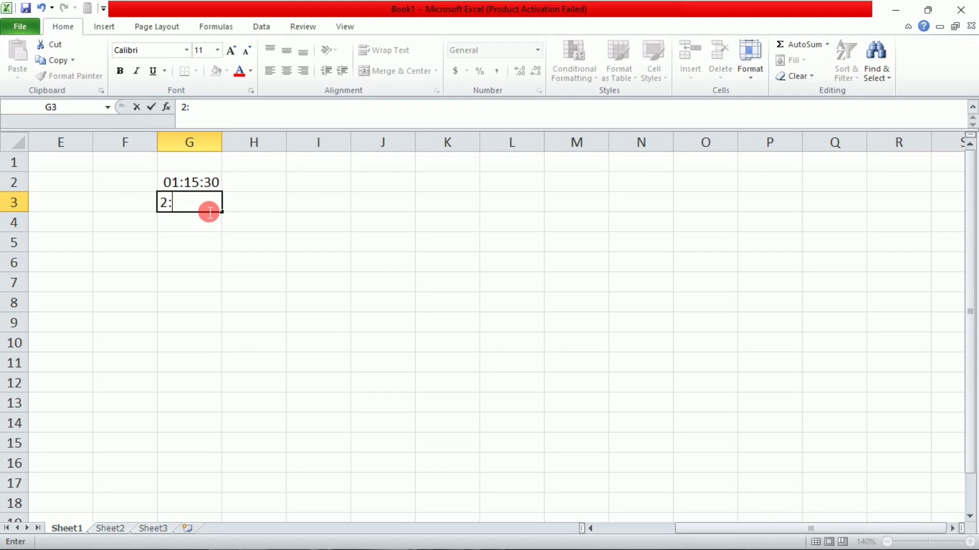
{"action": "type", "text": ":15:35"}
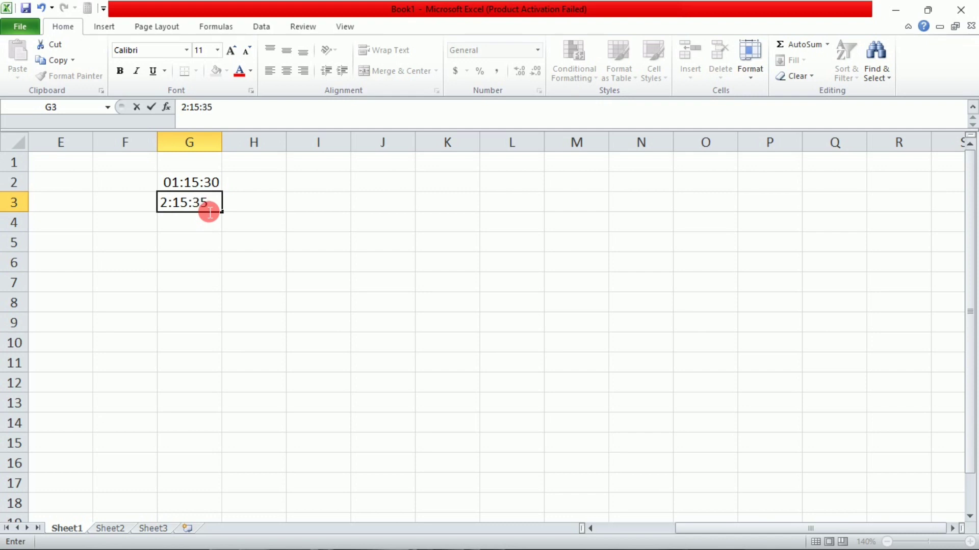
{"action": "left_click", "coordinate": [209, 289]}
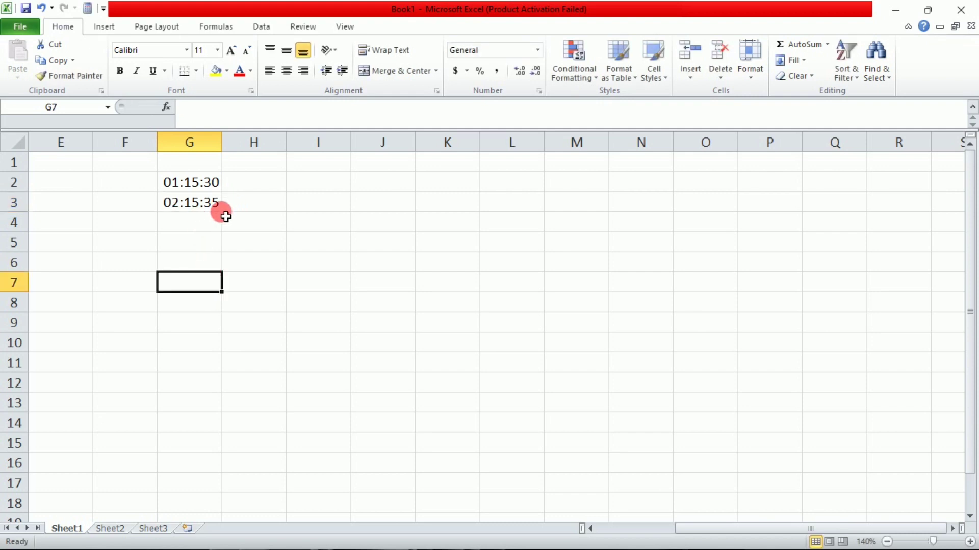
- Check which number format is assigned to the time cells G2 and G3
{"action": "left_click", "coordinate": [204, 205]}
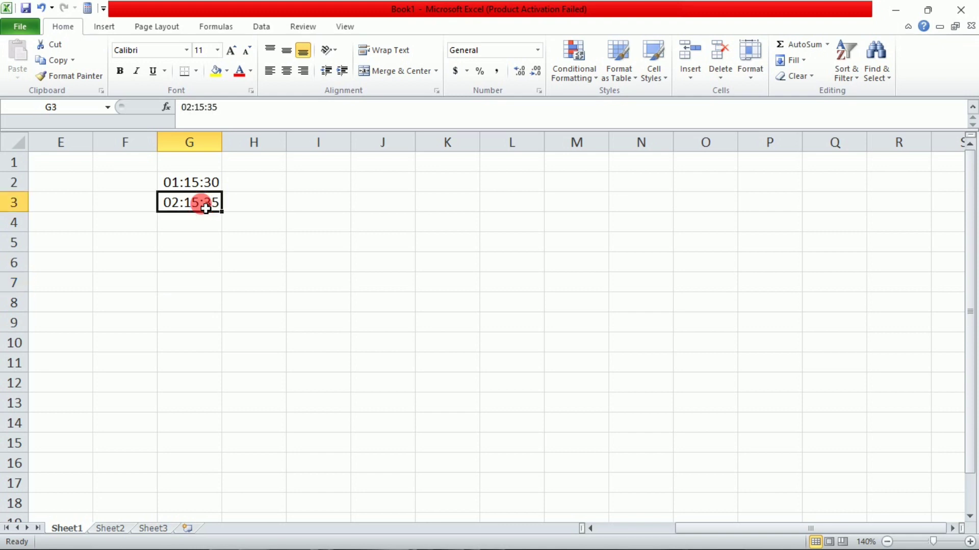
{"action": "left_click", "coordinate": [200, 180]}
{"action": "left_click_drag", "start_coordinate": [200, 181], "coordinate": [204, 278]}
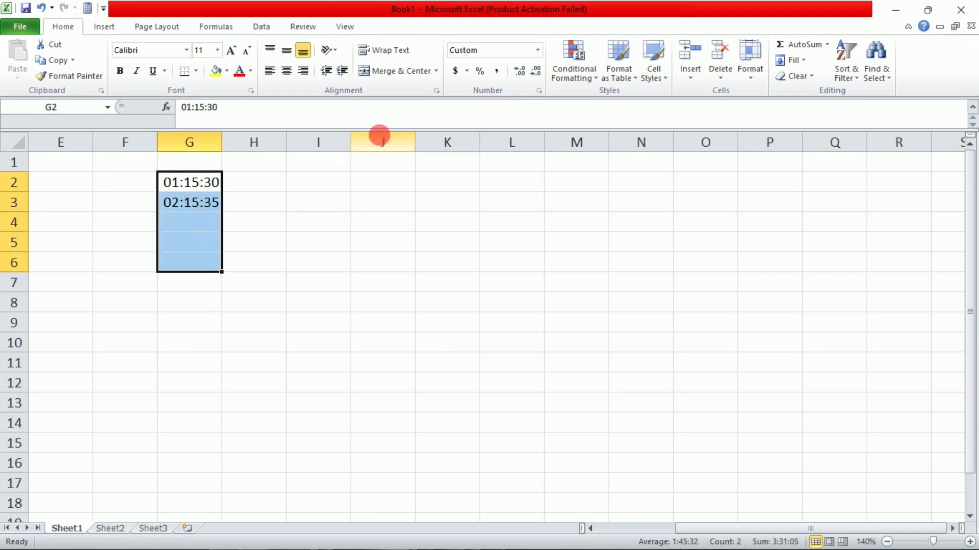
{"action": "left_click", "coordinate": [424, 264]}
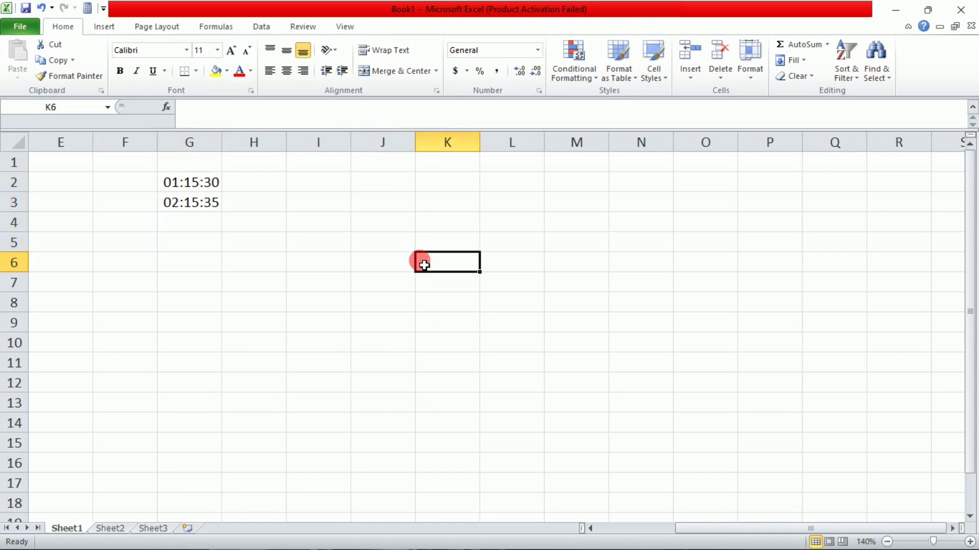
{"action": "left_click", "coordinate": [192, 200]}
{"action": "left_click", "coordinate": [192, 183]}
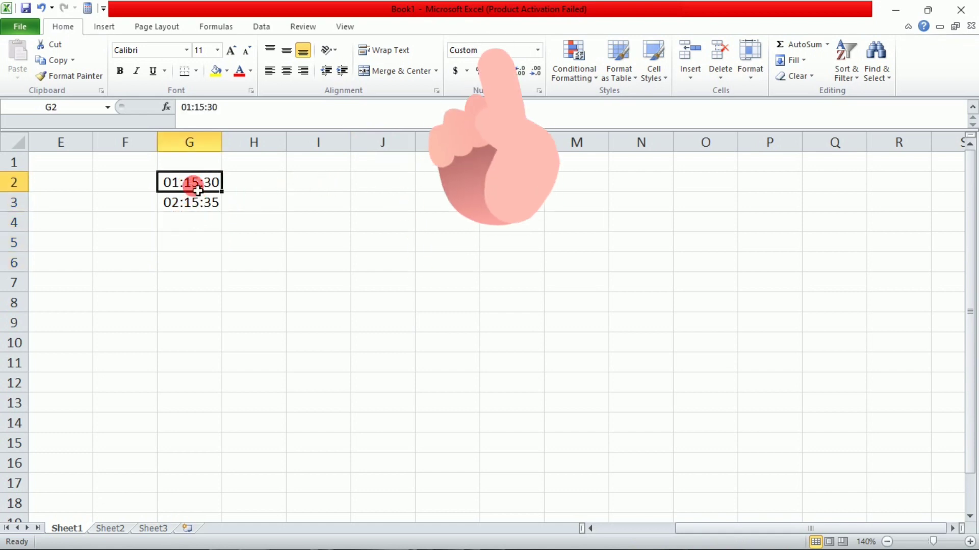
{"action": "left_click", "coordinate": [197, 203]}
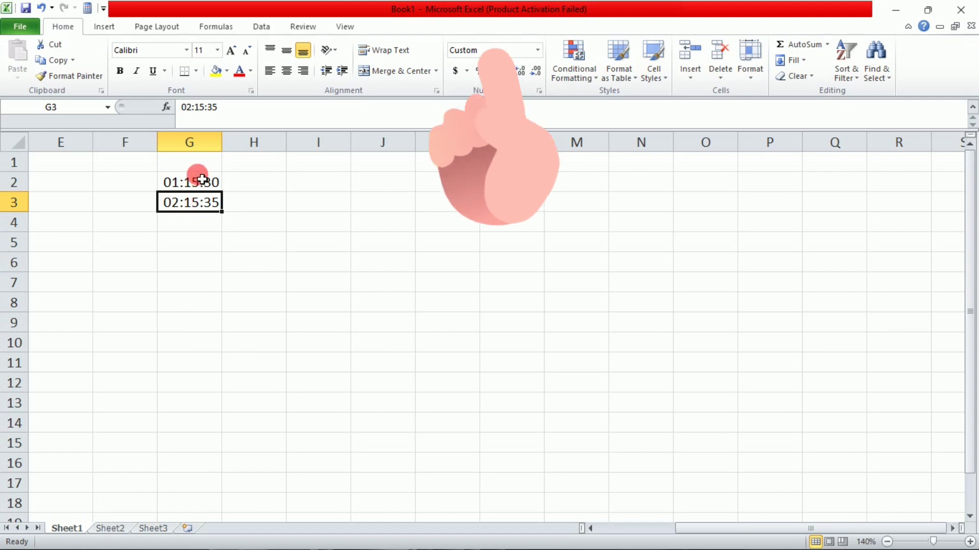
{"action": "left_click", "coordinate": [201, 187]}
{"action": "left_click", "coordinate": [199, 201]}
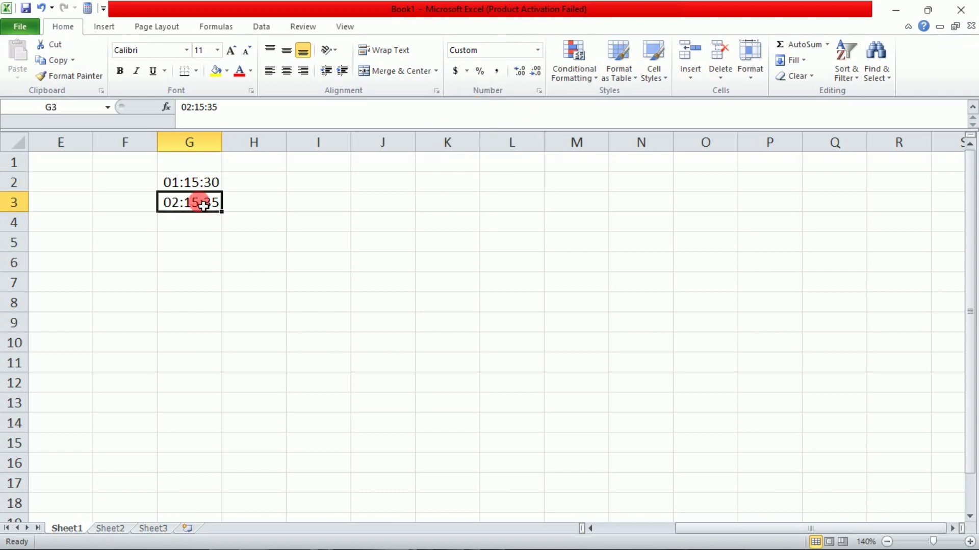
- Apply the Time format to the cells G2:G10
{"action": "left_click_drag", "start_coordinate": [197, 184], "coordinate": [204, 341]}
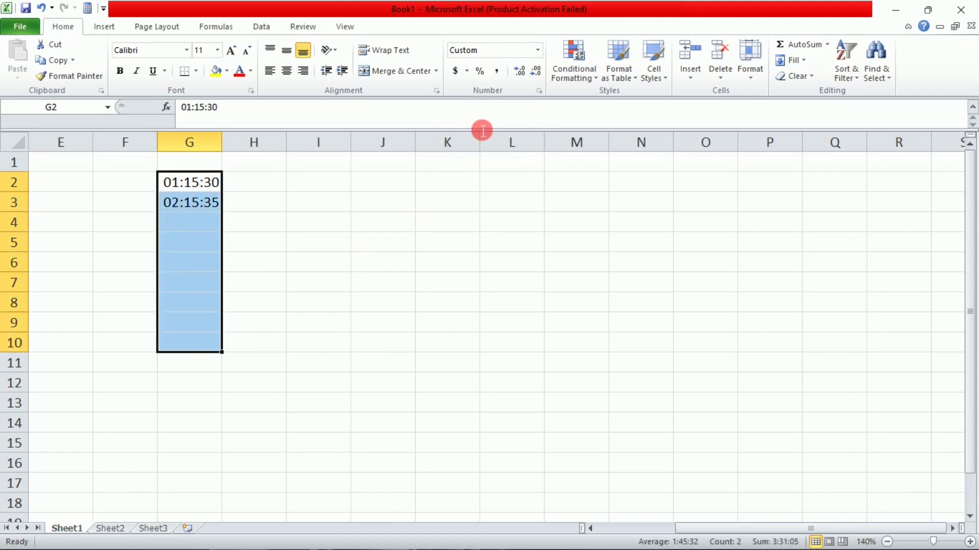
{"action": "left_click", "coordinate": [538, 51]}
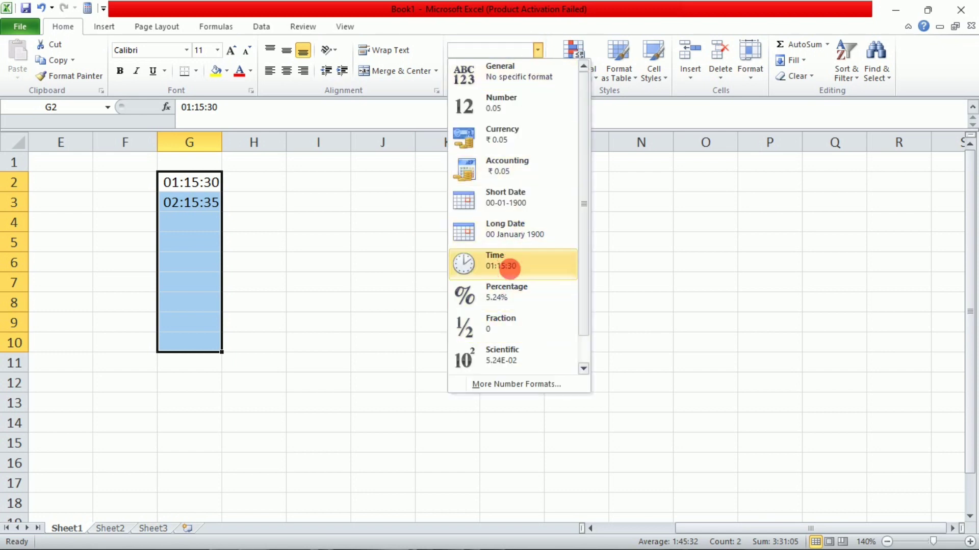
{"action": "left_click", "coordinate": [479, 266]}
{"action": "left_click", "coordinate": [318, 302]}
- Enter 05/15/15 in cell G5, using slashes as separators
{"action": "left_click", "coordinate": [181, 236]}
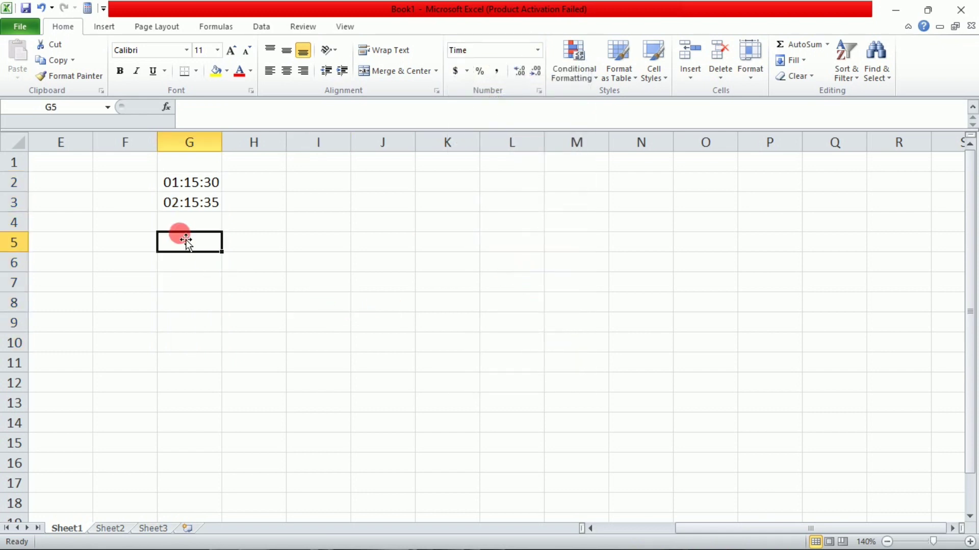
{"action": "left_click", "coordinate": [179, 227]}
{"action": "left_click", "coordinate": [183, 242]}
{"action": "left_click", "coordinate": [181, 282]}
{"action": "left_click", "coordinate": [184, 251]}
{"action": "type", "text": "05/"}
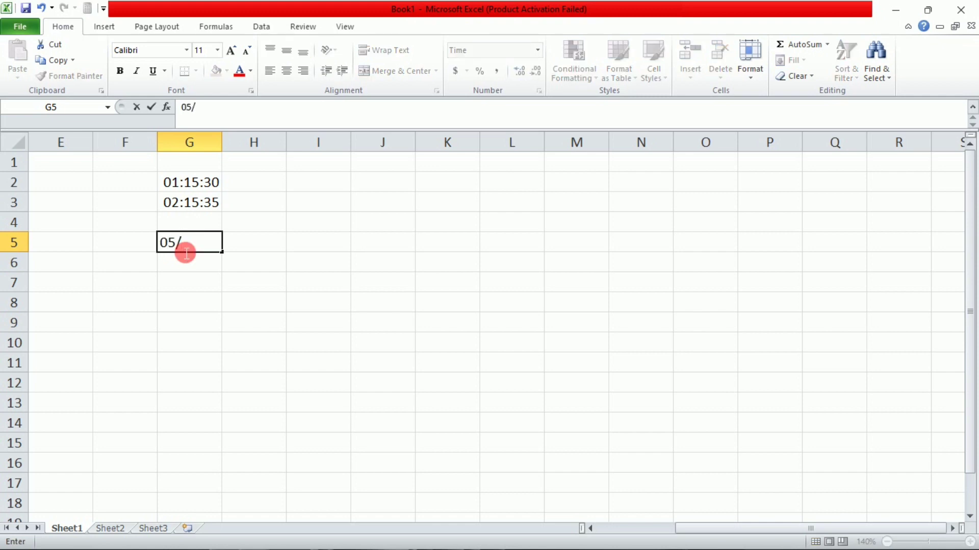
{"action": "type", "text": "15/15"}
{"action": "left_click", "coordinate": [357, 322]}
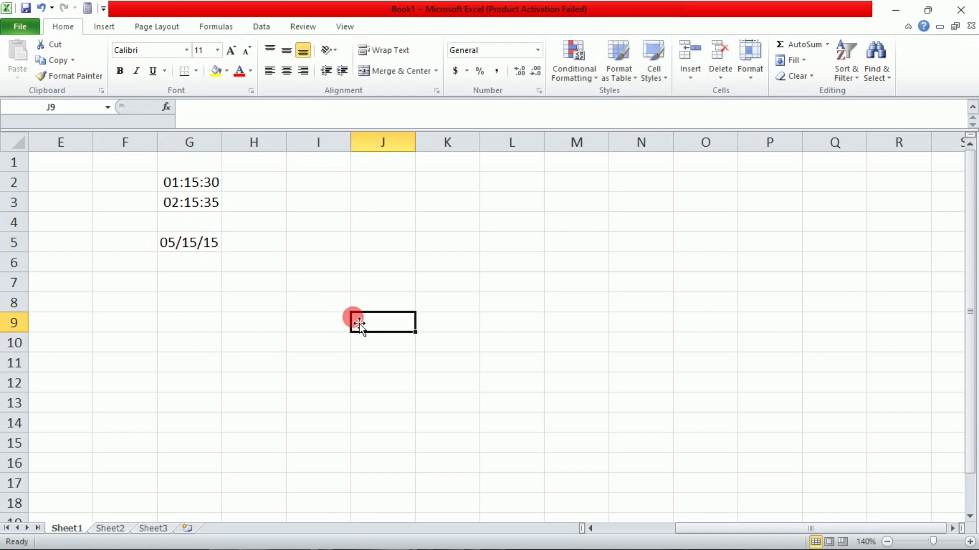
- Replace the content of cell G5 with the time 05:15:15, using colons as separators
{"action": "left_click", "coordinate": [194, 245]}
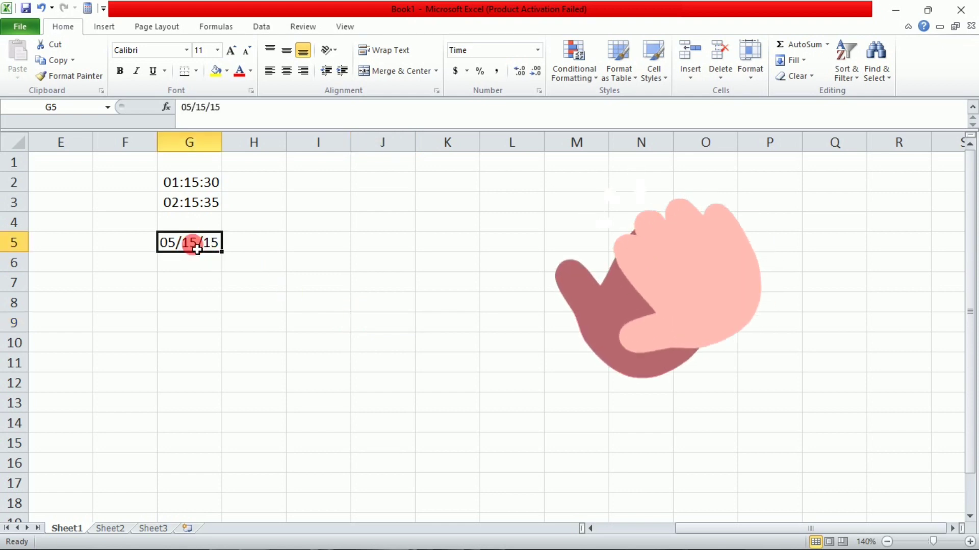
{"action": "key", "text": "BackSpace"}
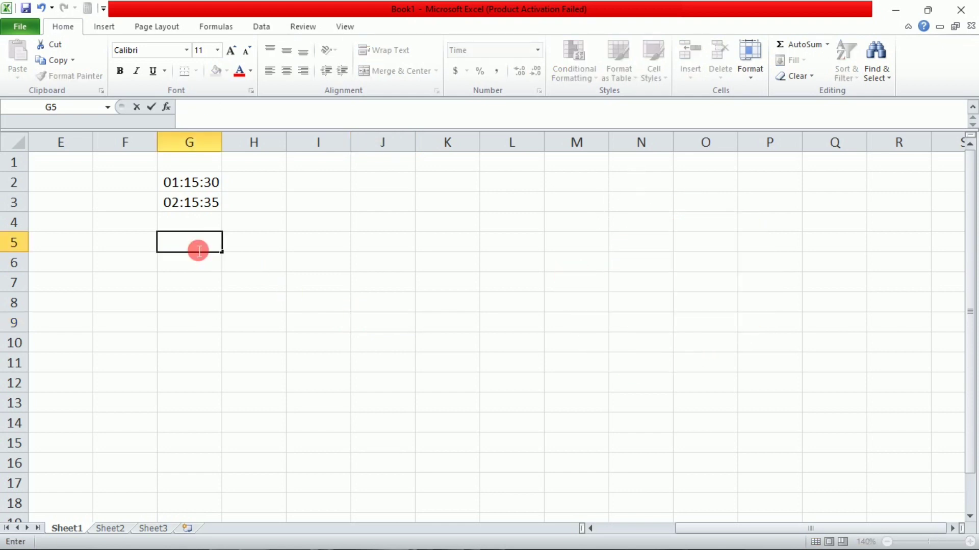
{"action": "type", "text": "05:15:15"}
{"action": "left_click", "coordinate": [406, 267]}
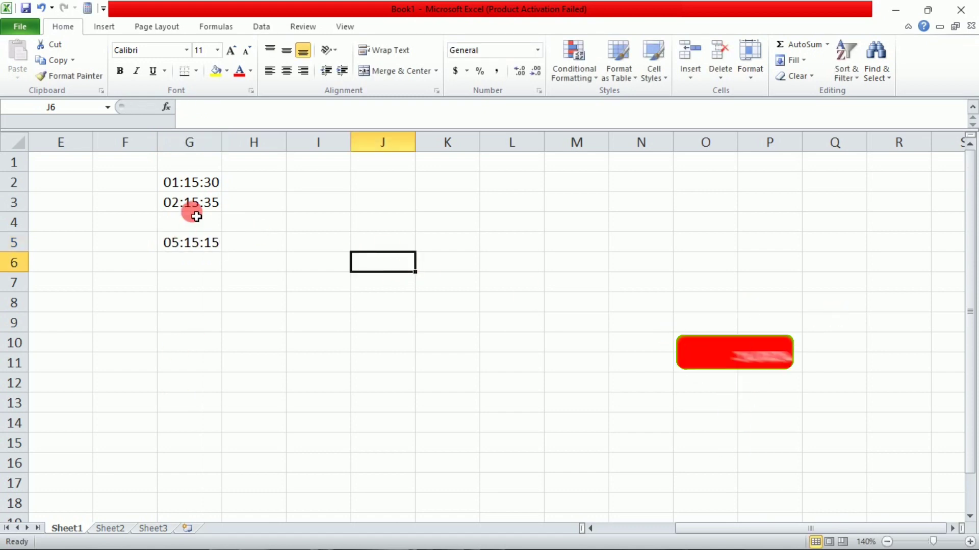
{"action": "left_click_drag", "start_coordinate": [166, 182], "coordinate": [203, 339]}
{"action": "left_click", "coordinate": [336, 302]}
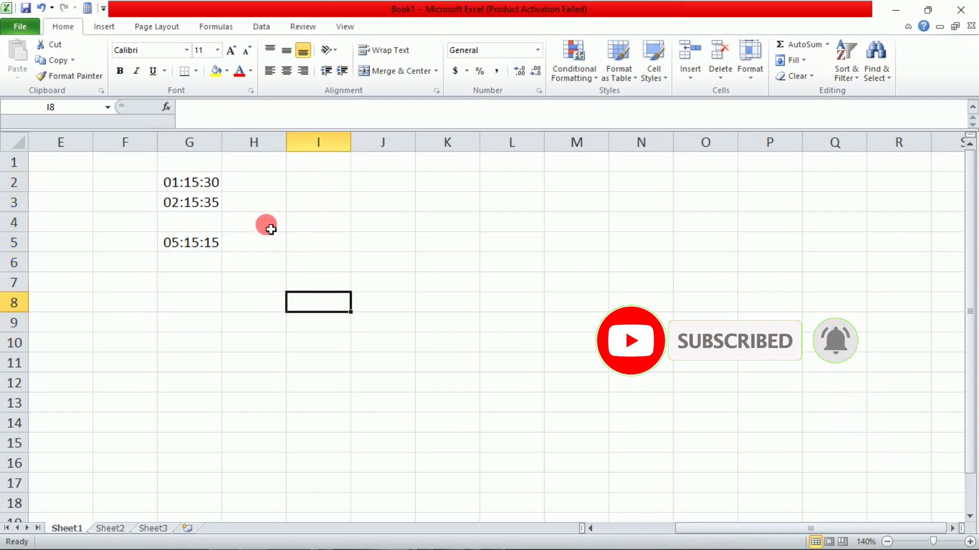
{"action": "left_click", "coordinate": [495, 329]}
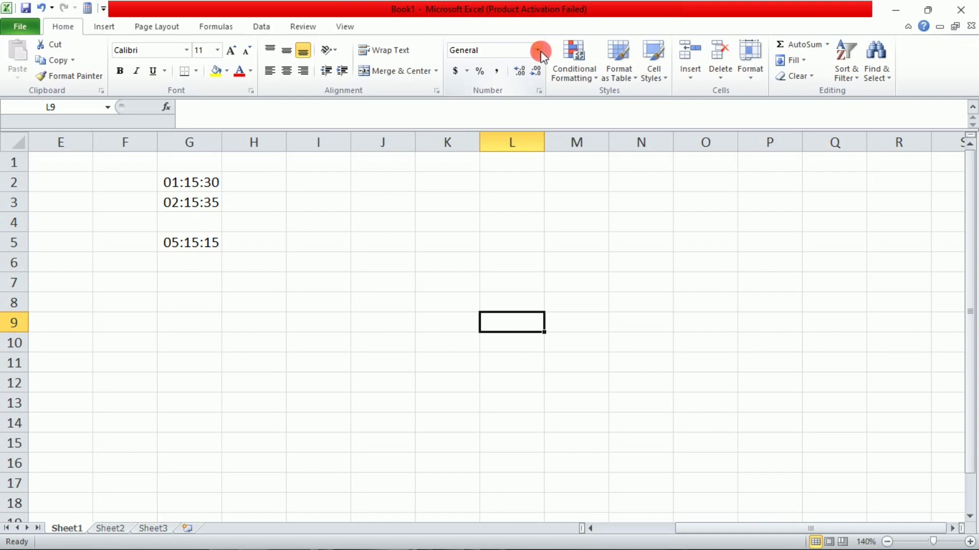
{"action": "left_click", "coordinate": [538, 51]}
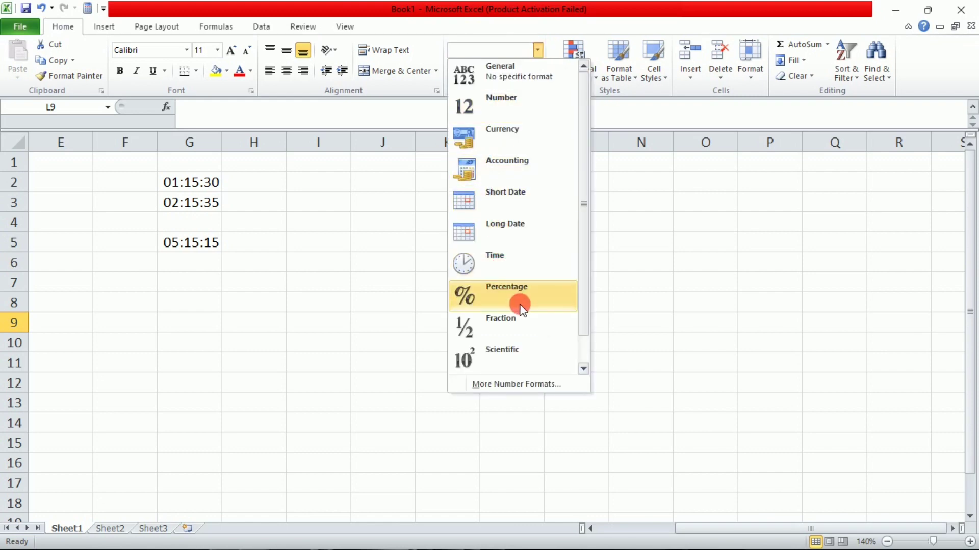
- Enter 25%, 75% and 46% with percent signs in cells I2 to I4
{"action": "left_click", "coordinate": [332, 188]}
{"action": "left_click", "coordinate": [336, 191]}
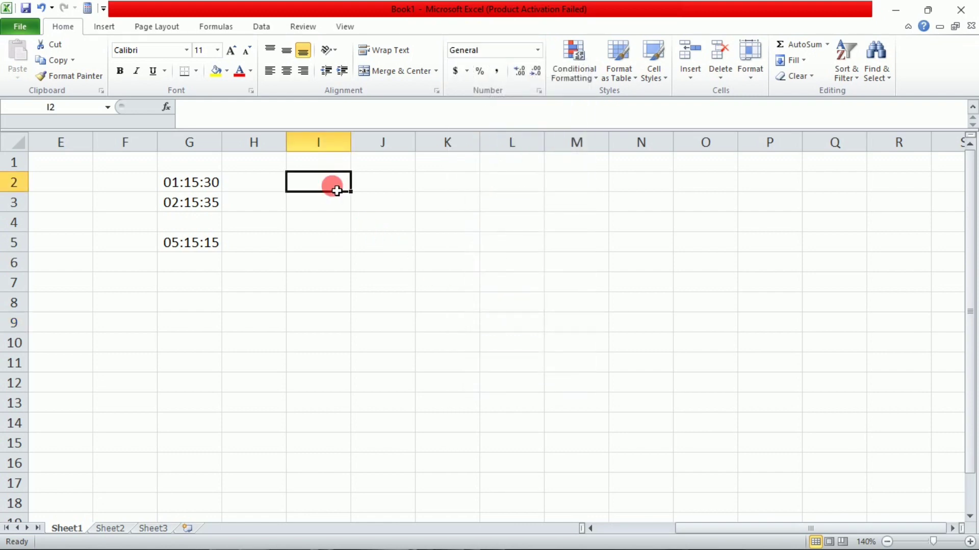
{"action": "type", "text": "25"}
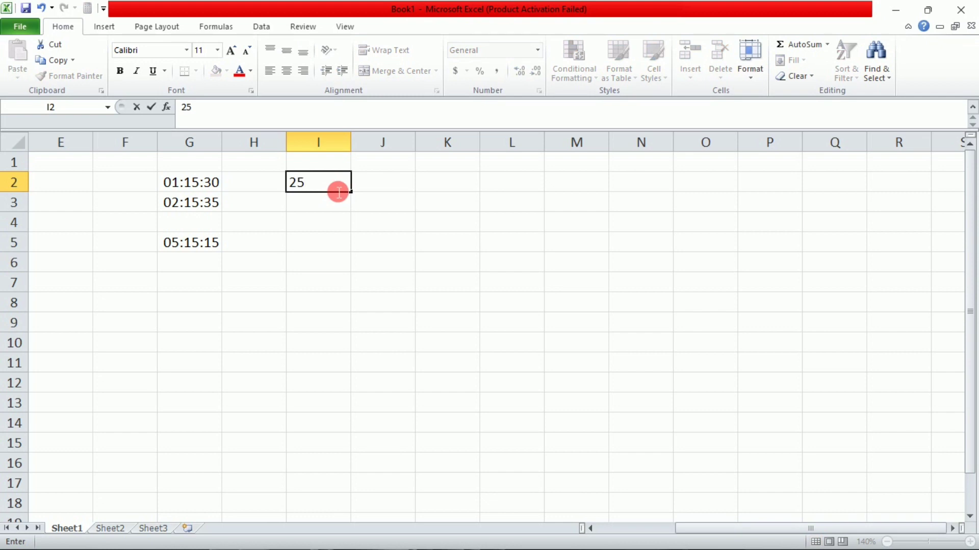
{"action": "type", "text": "%"}
{"action": "key", "text": "Return"}
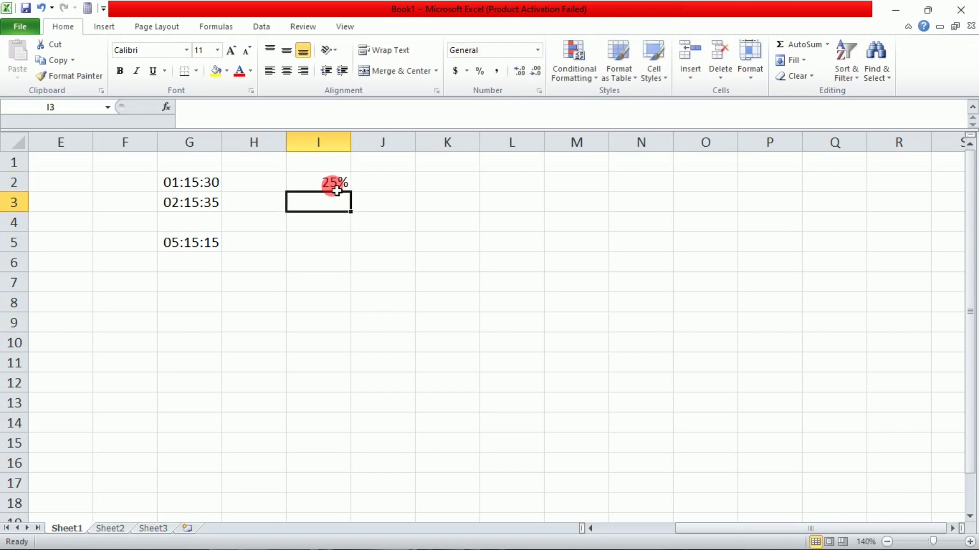
{"action": "type", "text": "75"}
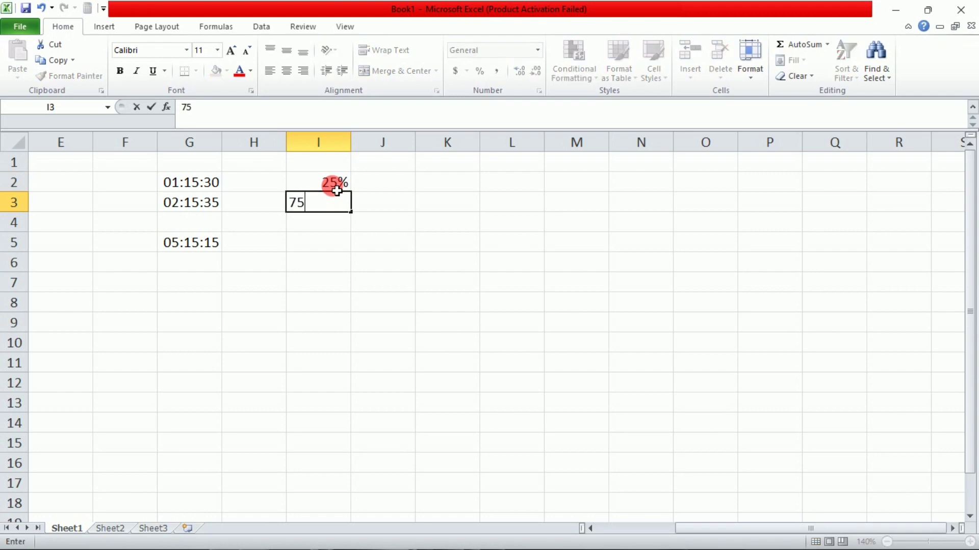
{"action": "type", "text": "%"}
{"action": "key", "text": "Return"}
{"action": "type", "text": "46"}
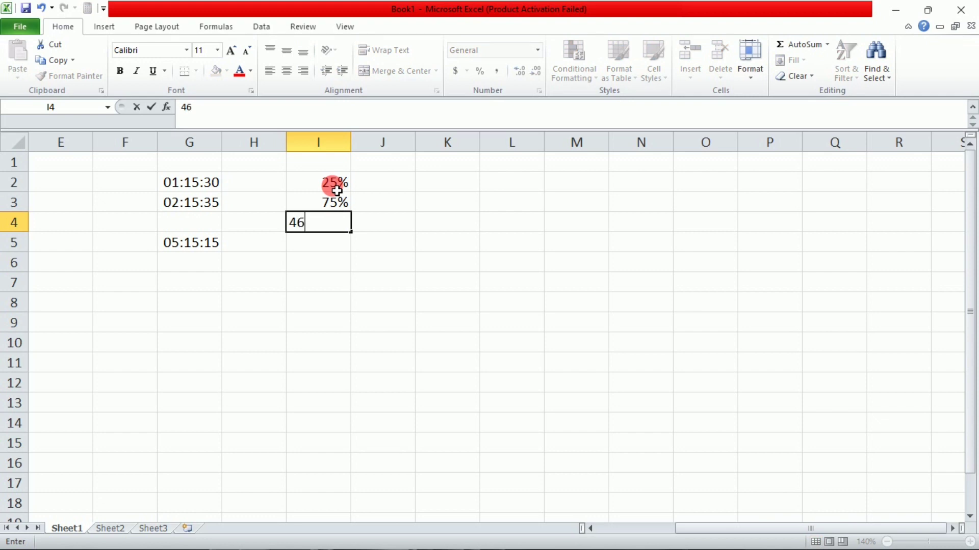
{"action": "type", "text": "%"}
{"action": "left_click", "coordinate": [473, 345]}
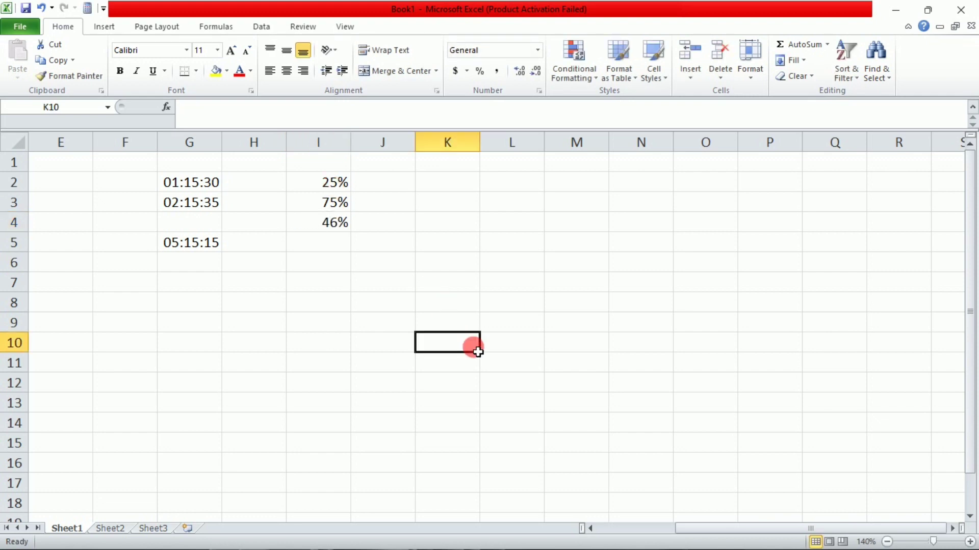
{"action": "left_click", "coordinate": [336, 184]}
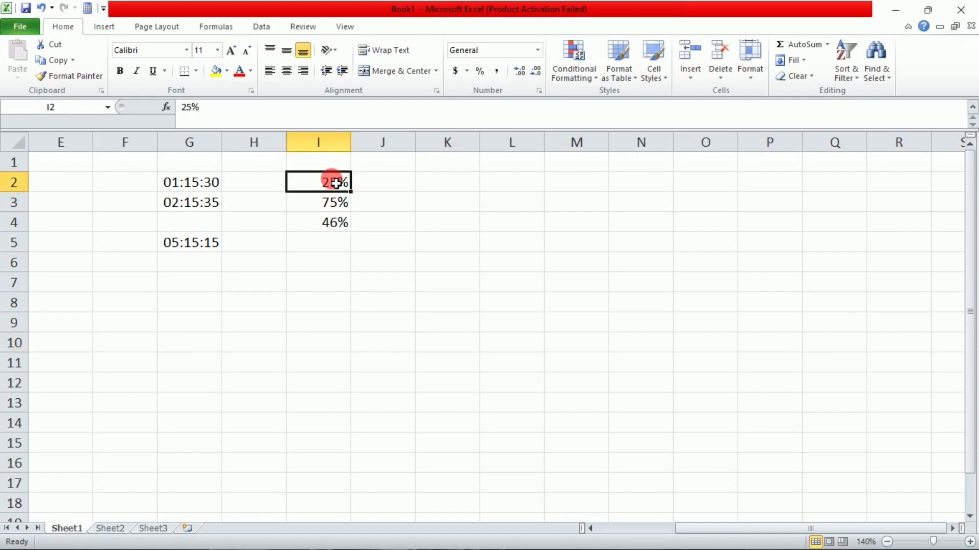
{"action": "double_click", "coordinate": [336, 184]}
{"action": "left_click", "coordinate": [332, 279]}
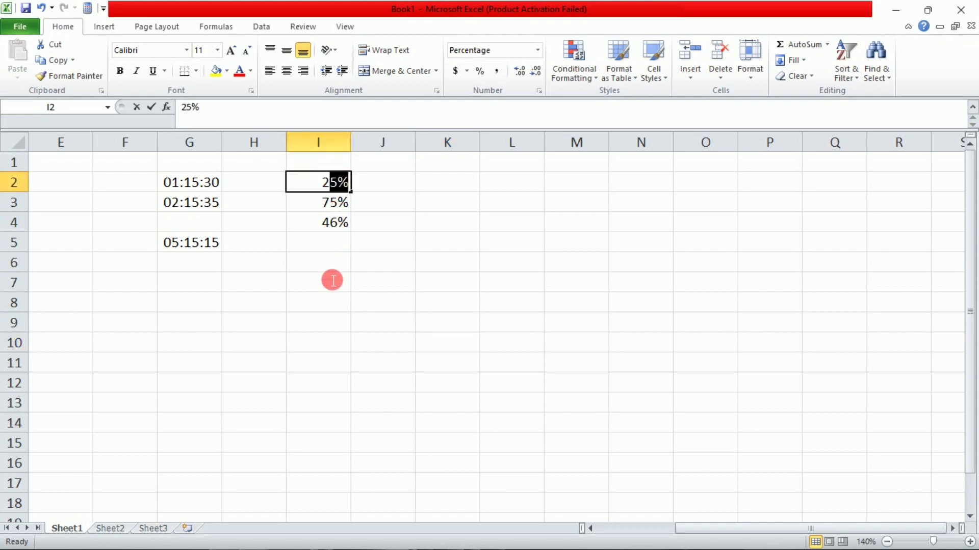
- Apply the Percentage format to the empty cells I5:I13
{"action": "left_click_drag", "start_coordinate": [332, 250], "coordinate": [339, 404]}
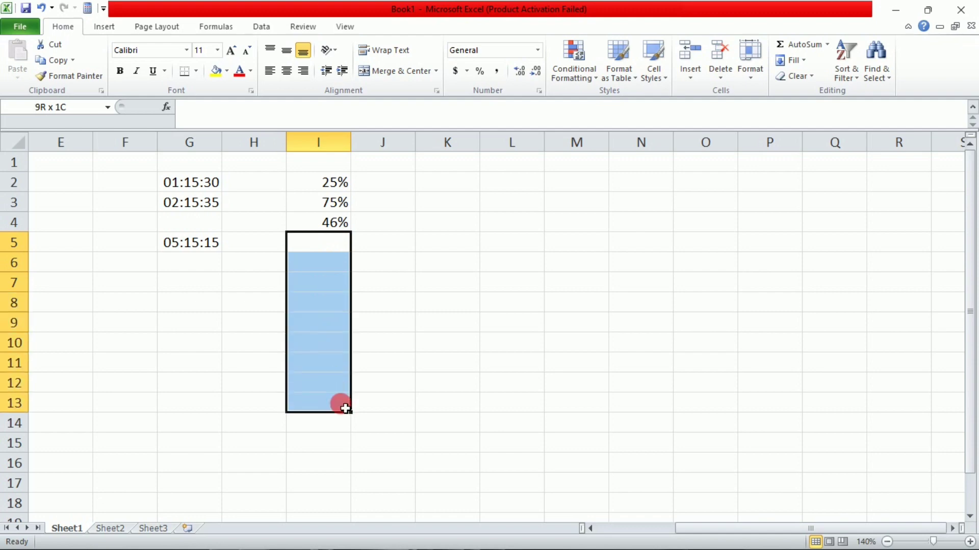
{"action": "left_click", "coordinate": [538, 50]}
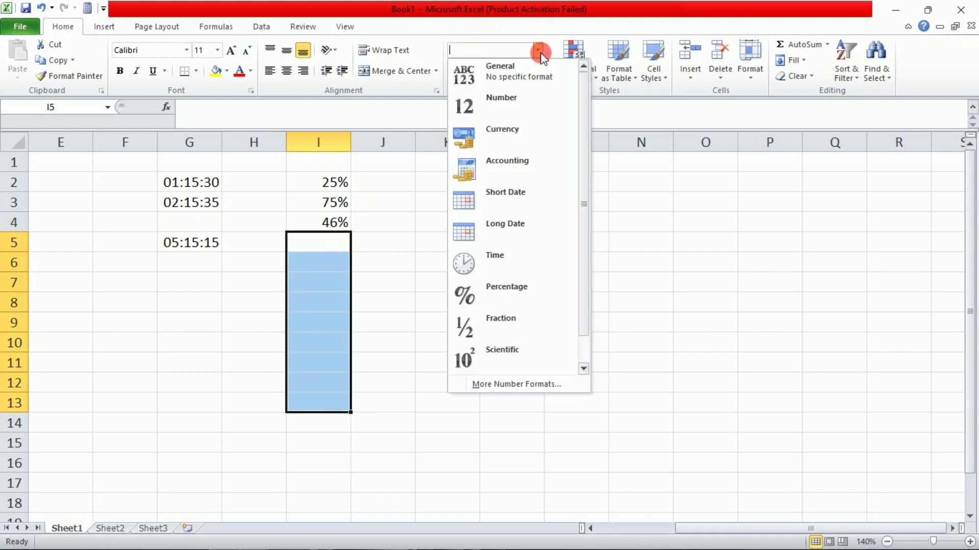
{"action": "left_click", "coordinate": [503, 289]}
- Enter the values 25, 32, 36, 25 and 36 in the percentage cells I5 to I9
{"action": "left_click", "coordinate": [310, 239]}
{"action": "type", "text": "25"}
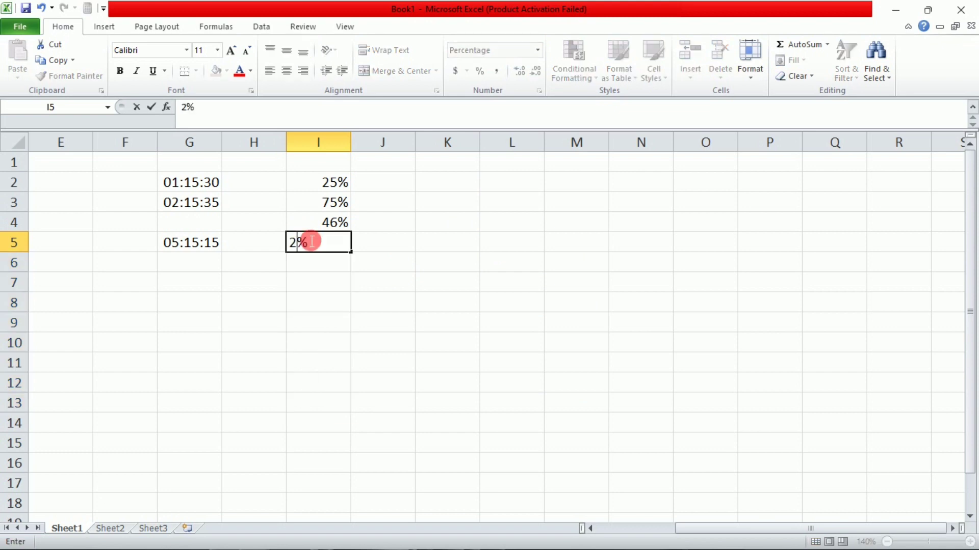
{"action": "key", "text": "Return"}
{"action": "type", "text": "32"}
{"action": "key", "text": "Return"}
{"action": "type", "text": "36"}
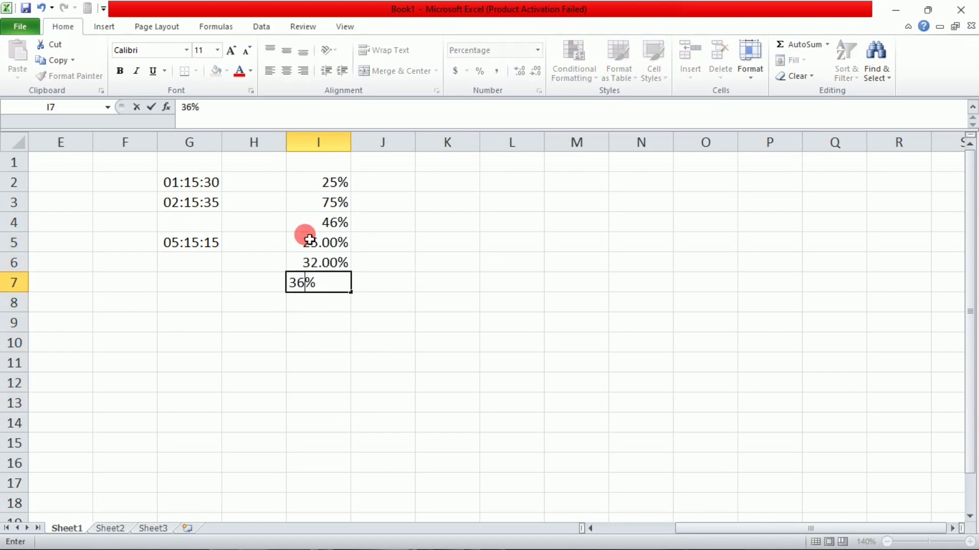
{"action": "key", "text": "Return"}
{"action": "type", "text": "25"}
{"action": "key", "text": "Return"}
{"action": "type", "text": "36"}
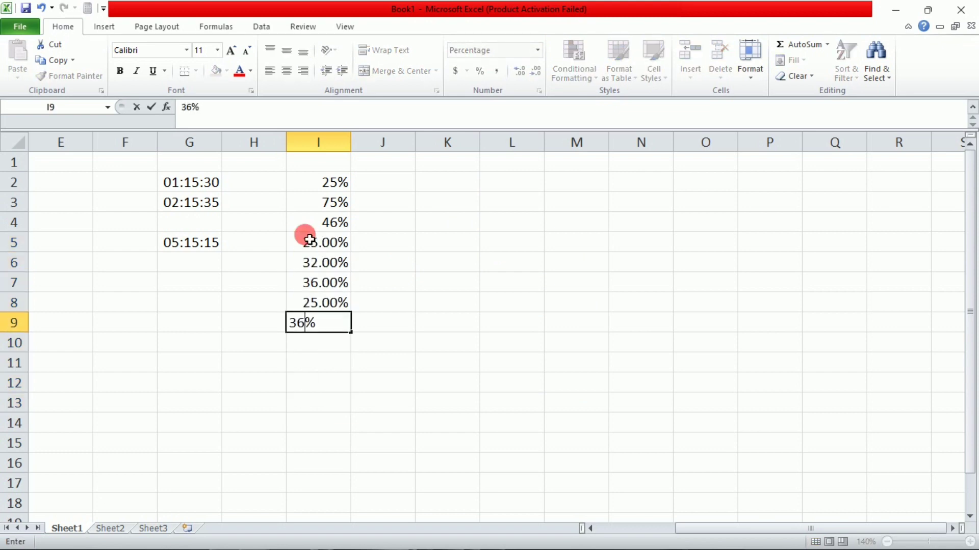
{"action": "key", "text": "Return"}
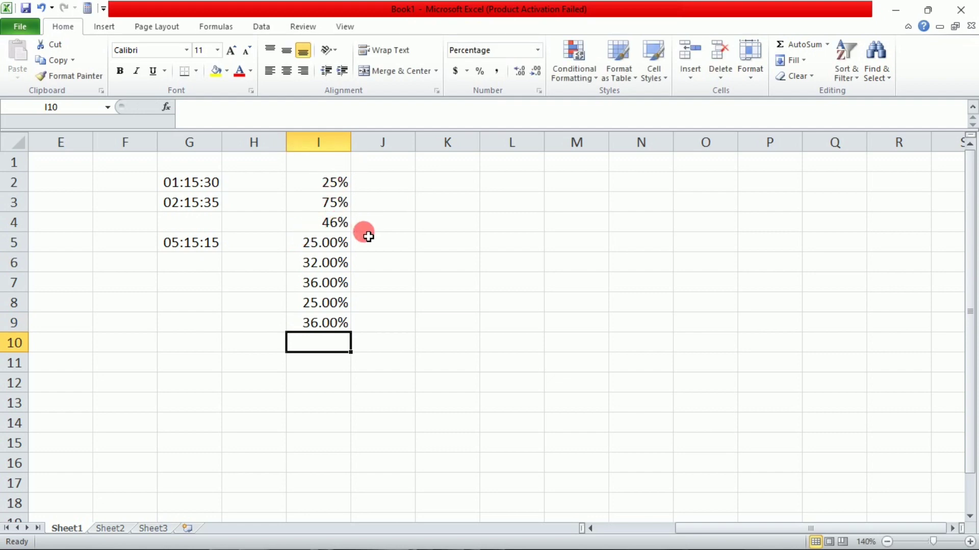
- Format the cells I5:I15 as Percentage with 0 decimal places
{"action": "left_click_drag", "start_coordinate": [308, 247], "coordinate": [323, 444]}
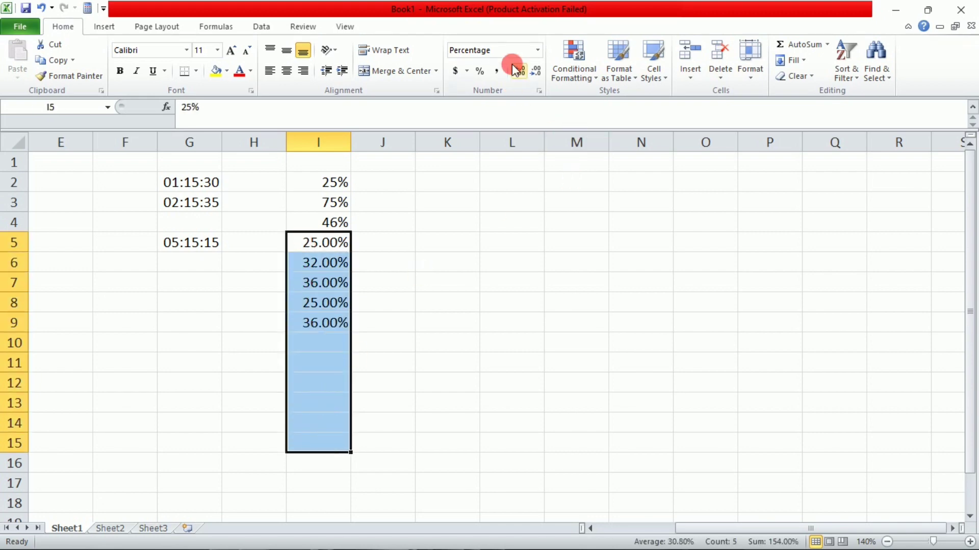
{"action": "left_click", "coordinate": [541, 49]}
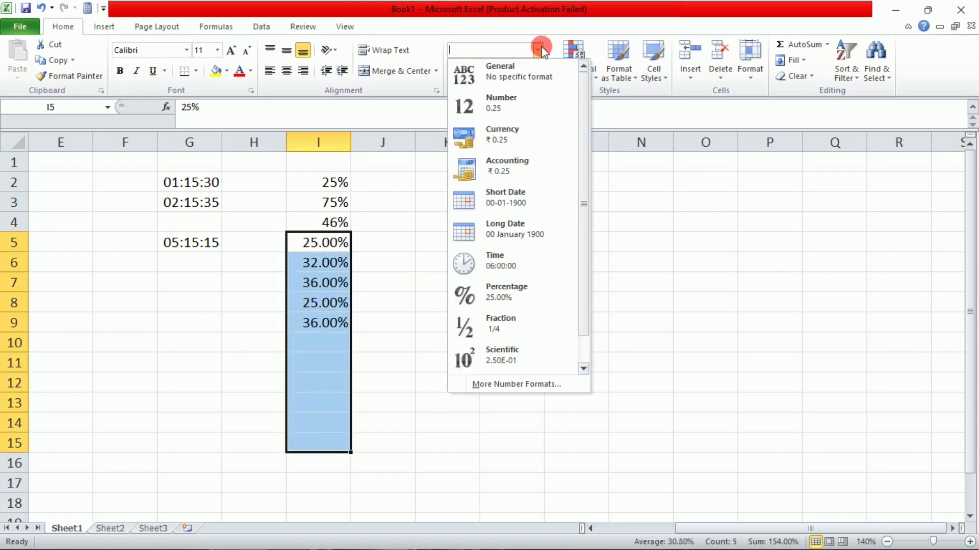
{"action": "left_click", "coordinate": [510, 383]}
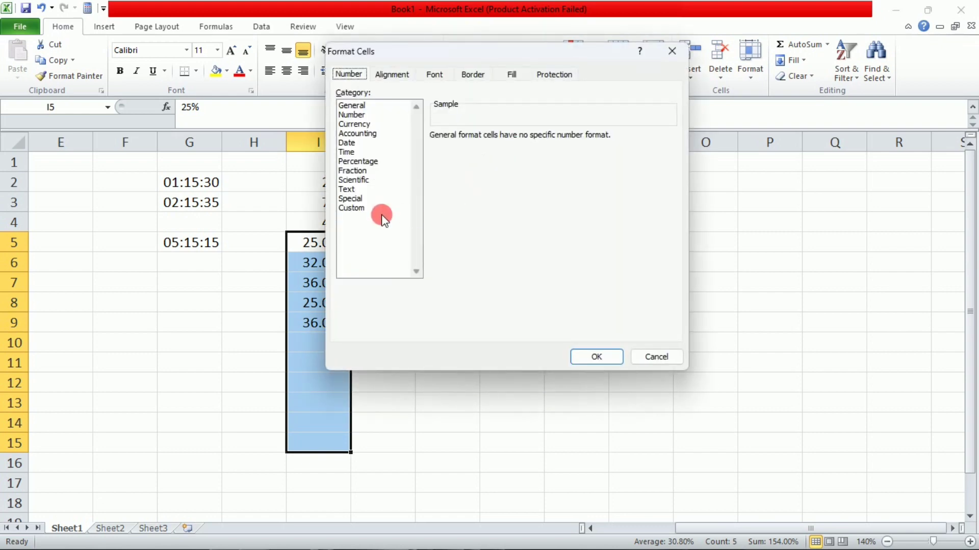
{"action": "left_click", "coordinate": [364, 163]}
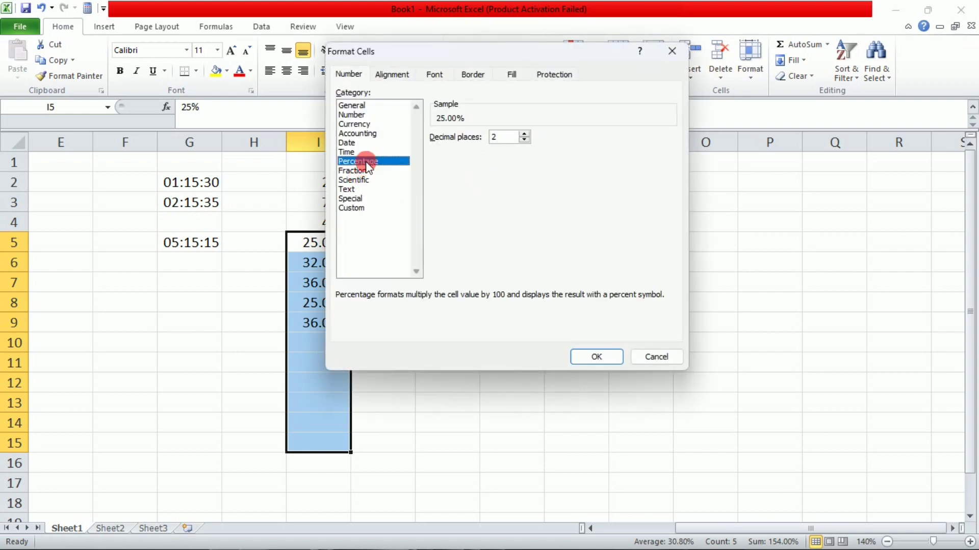
{"action": "left_click", "coordinate": [524, 141]}
{"action": "left_click", "coordinate": [525, 141]}
{"action": "left_click", "coordinate": [600, 354]}
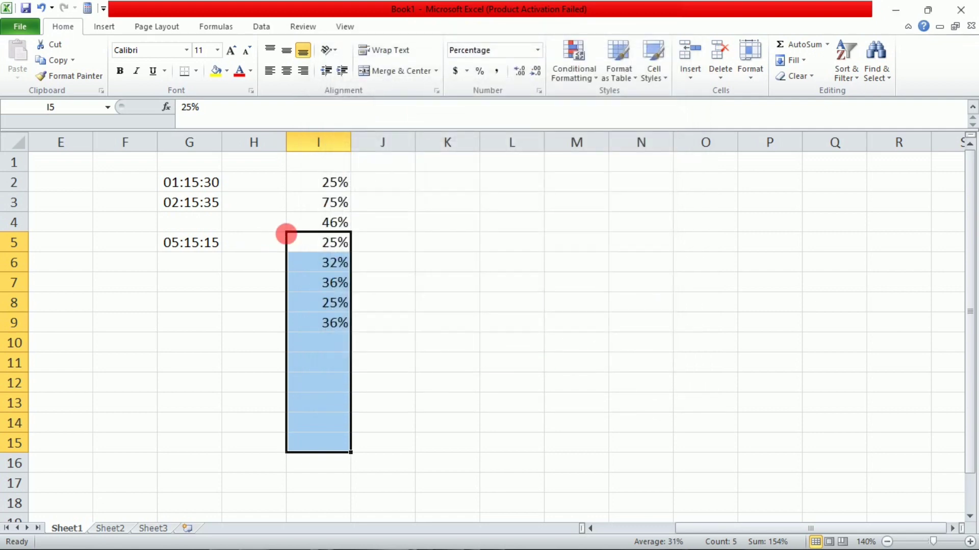
{"action": "left_click", "coordinate": [439, 317]}
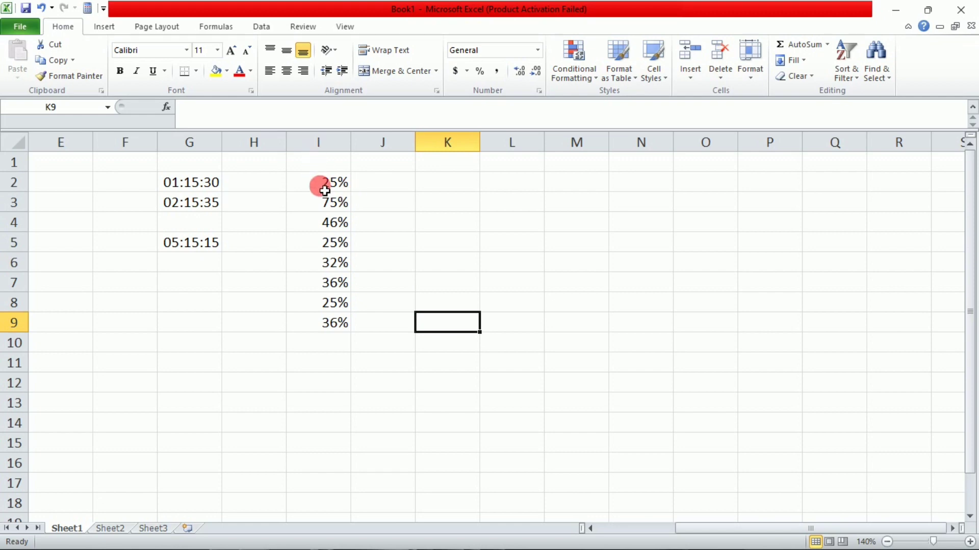
- Enter 25 in cell I10 as a further percentage value
{"action": "left_click", "coordinate": [337, 341]}
{"action": "type", "text": "25"}
{"action": "left_click", "coordinate": [389, 189]}
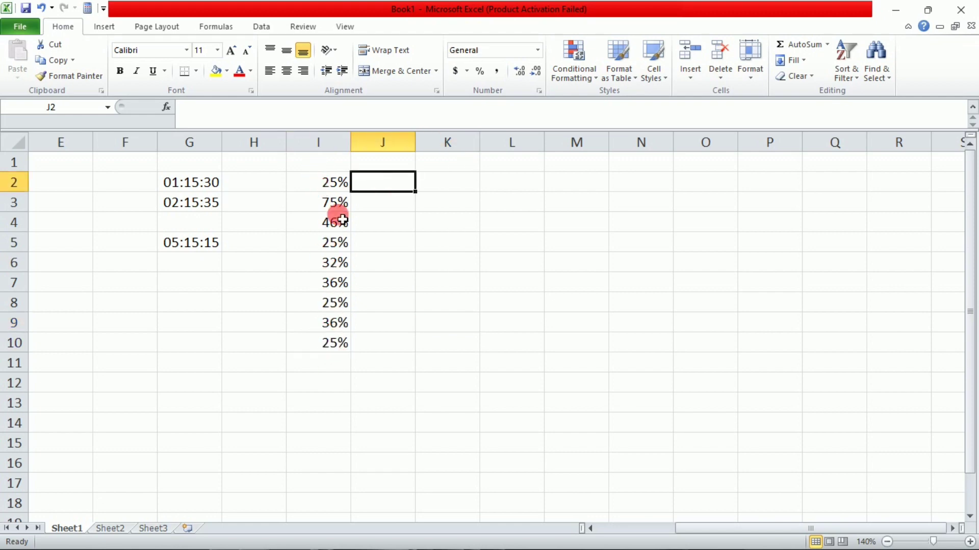
{"action": "left_click", "coordinate": [334, 207]}
{"action": "left_click", "coordinate": [328, 264]}
{"action": "left_click", "coordinate": [331, 308]}
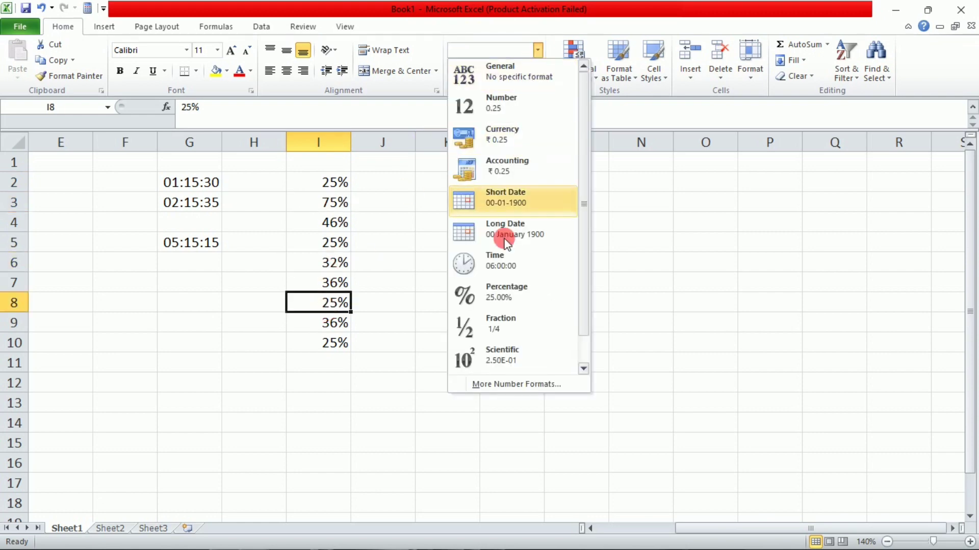
{"action": "left_click", "coordinate": [474, 291]}
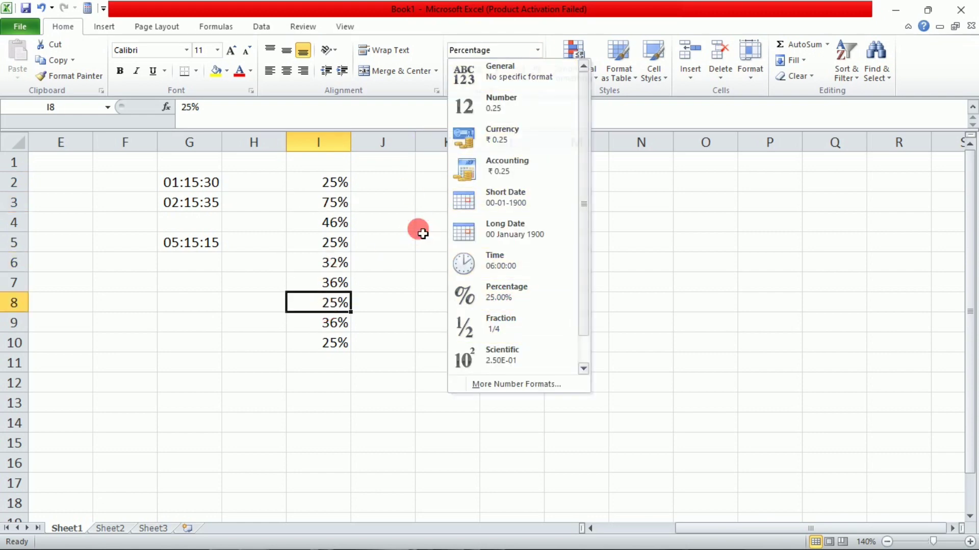
- Enter the decimal values .5, .6, .9 and .6 in cells K2 to K5
{"action": "left_click", "coordinate": [438, 182]}
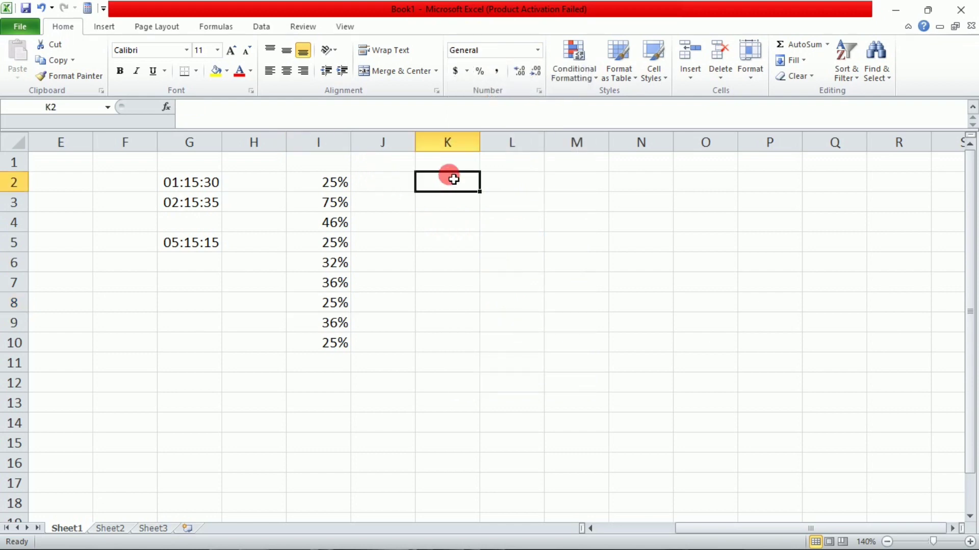
{"action": "type", "text": ".5"}
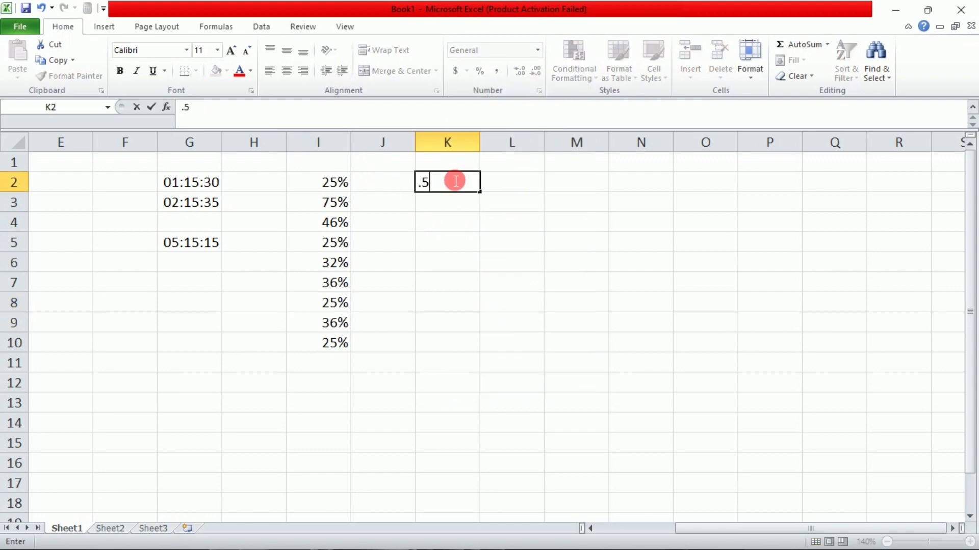
{"action": "key", "text": "Return"}
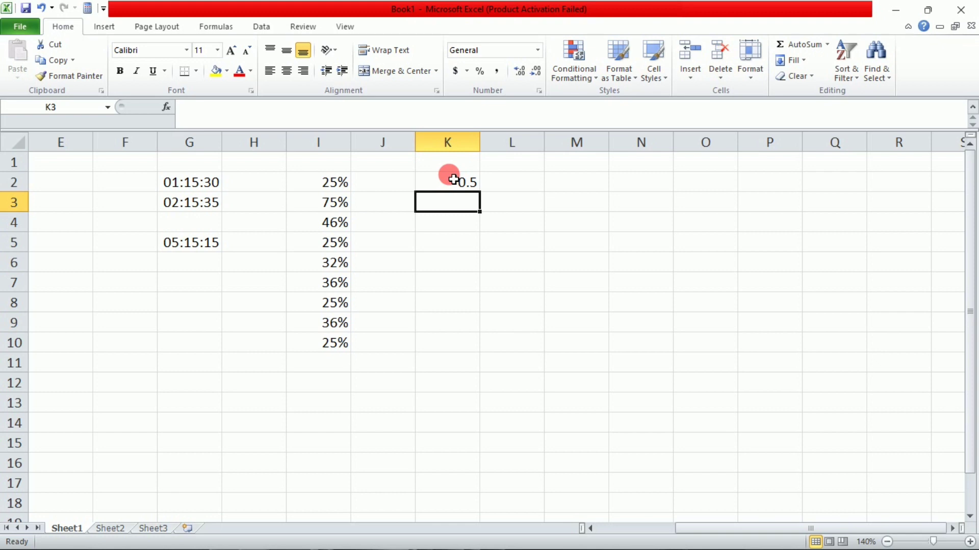
{"action": "type", "text": "."}
{"action": "key", "text": "Return"}
{"action": "type", "text": "."}
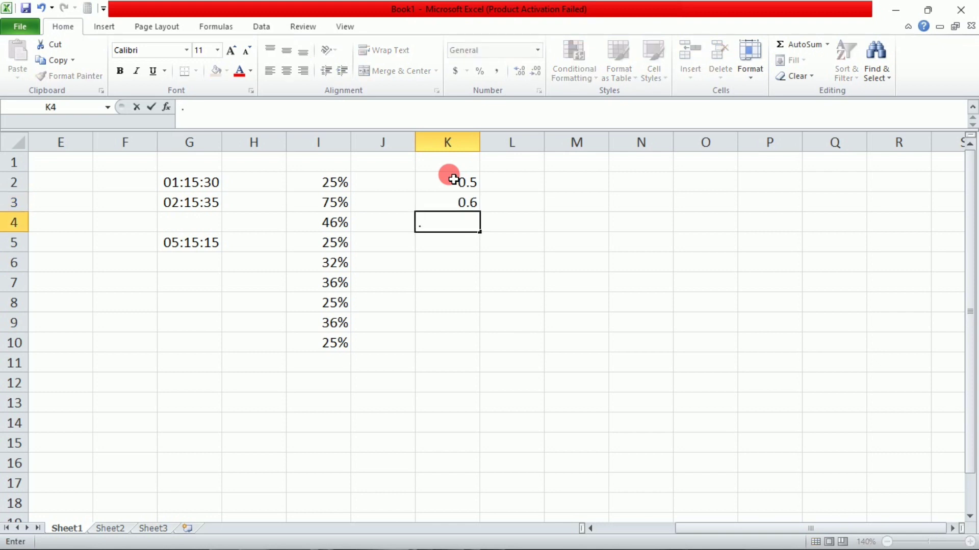
{"action": "type", "text": "9"}
{"action": "key", "text": "Return"}
{"action": "type", "text": "."}
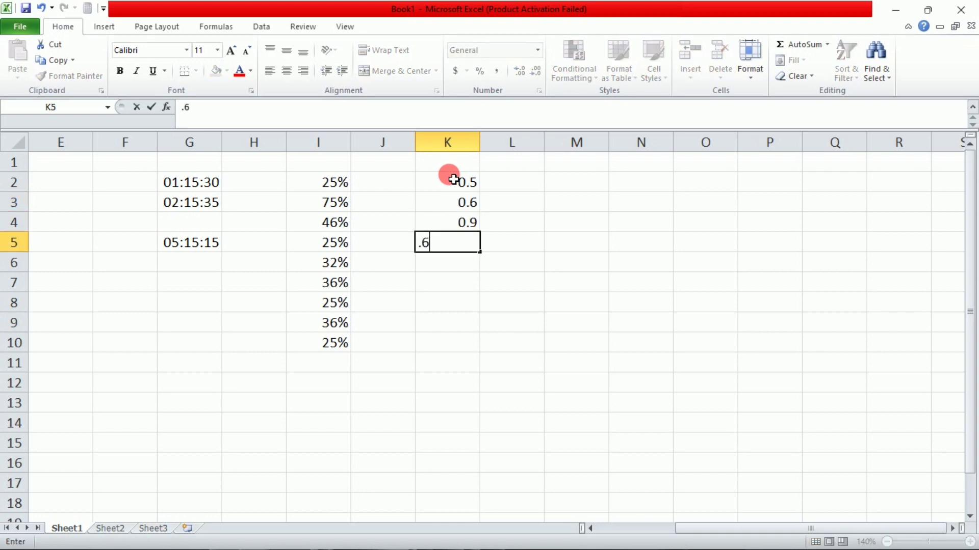
{"action": "type", "text": "6"}
{"action": "key", "text": "Return"}
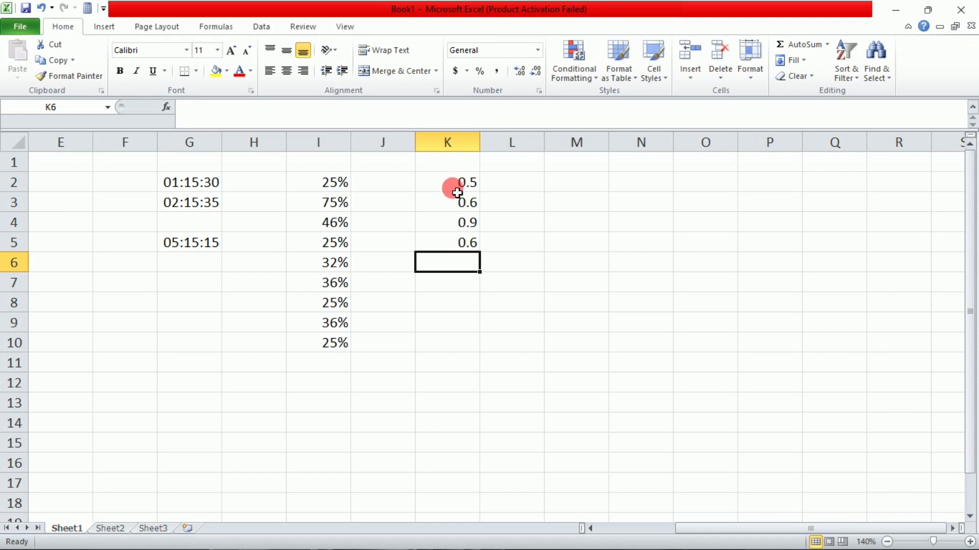
- Format the decimal values in cells K2:K6 as Fraction
{"action": "left_click_drag", "start_coordinate": [448, 184], "coordinate": [437, 262]}
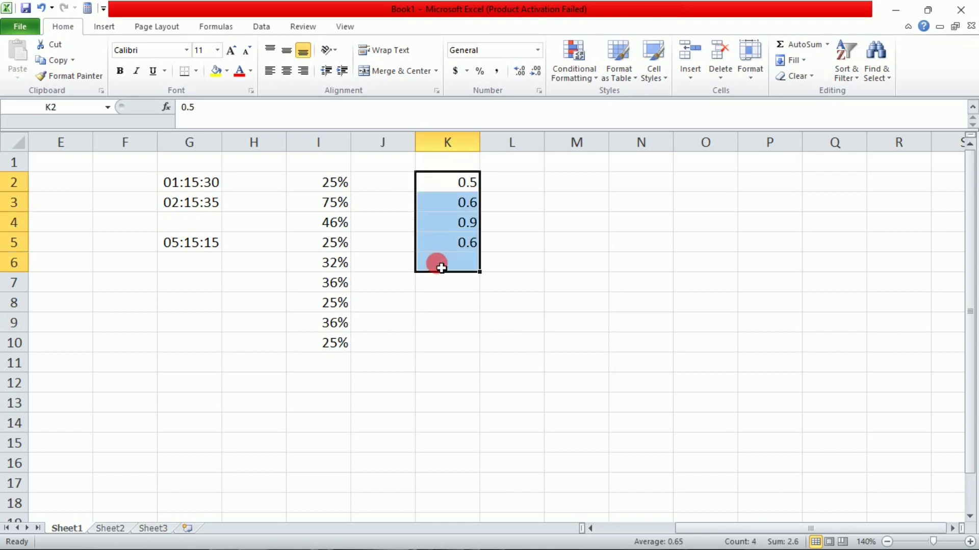
{"action": "left_click", "coordinate": [539, 51]}
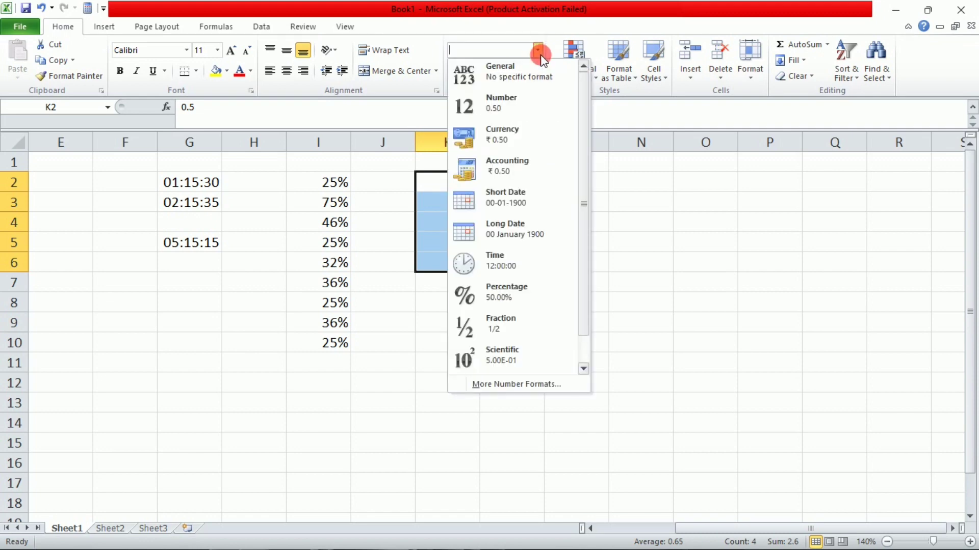
{"action": "left_click", "coordinate": [496, 322]}
{"action": "left_click", "coordinate": [500, 282]}
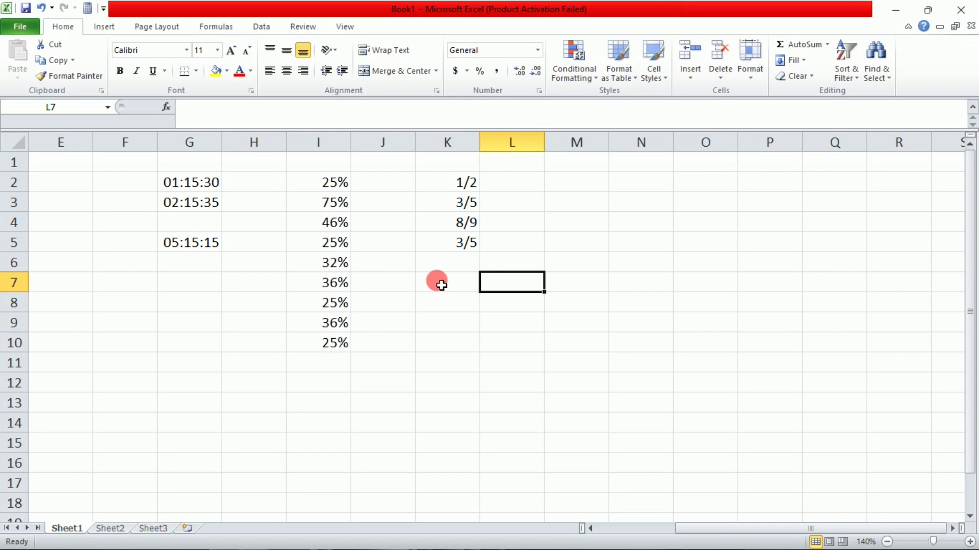
{"action": "left_click", "coordinate": [462, 263]}
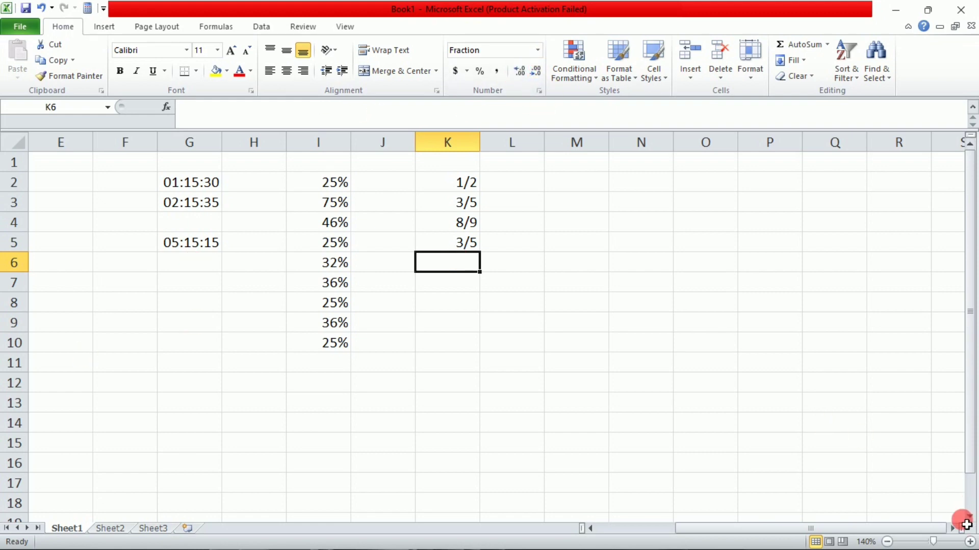
- Format the empty cells M2:M15 with the Scientific number format
{"action": "left_click_drag", "start_coordinate": [951, 528], "coordinate": [951, 529]}
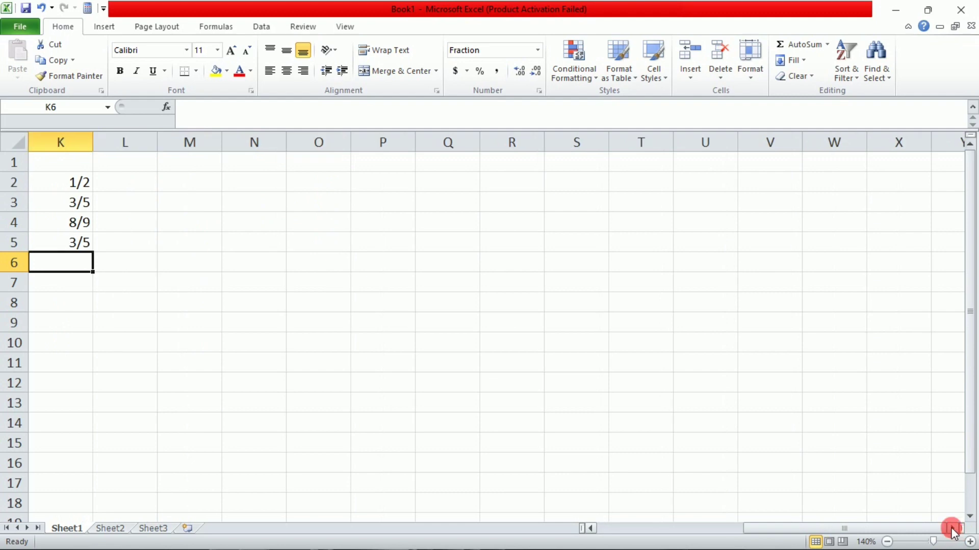
{"action": "left_click", "coordinate": [538, 50]}
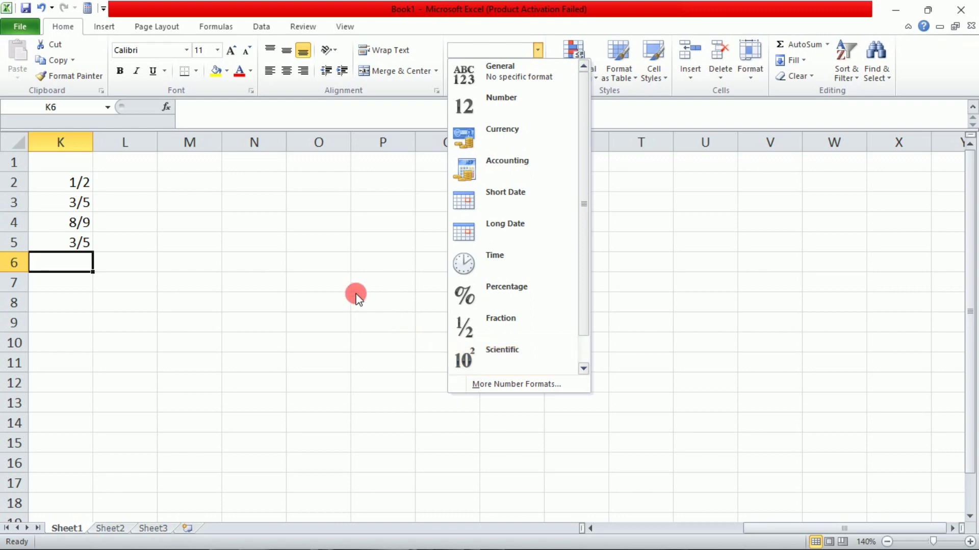
{"action": "left_click", "coordinate": [272, 294]}
{"action": "left_click_drag", "start_coordinate": [218, 189], "coordinate": [200, 444]}
{"action": "left_click", "coordinate": [538, 50]}
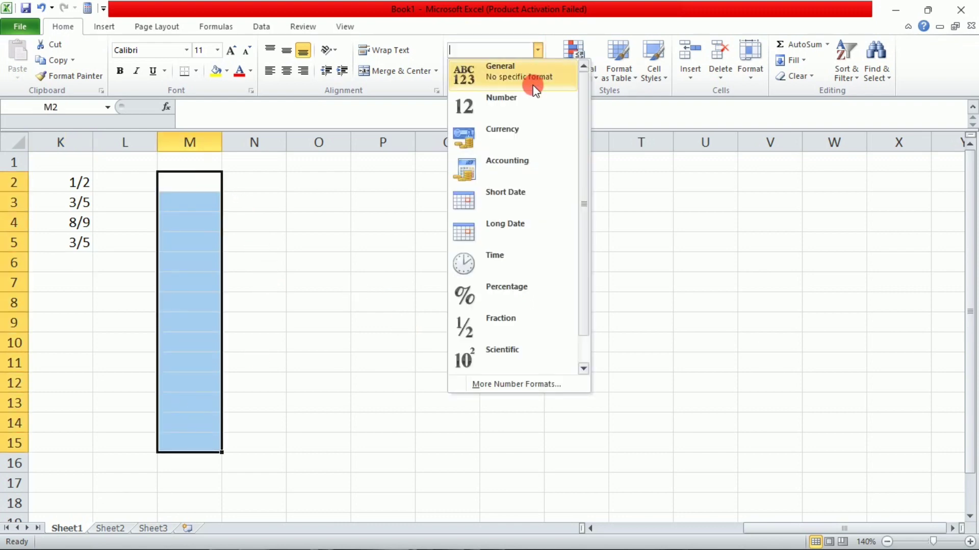
{"action": "left_click", "coordinate": [511, 352]}
{"action": "left_click", "coordinate": [199, 218]}
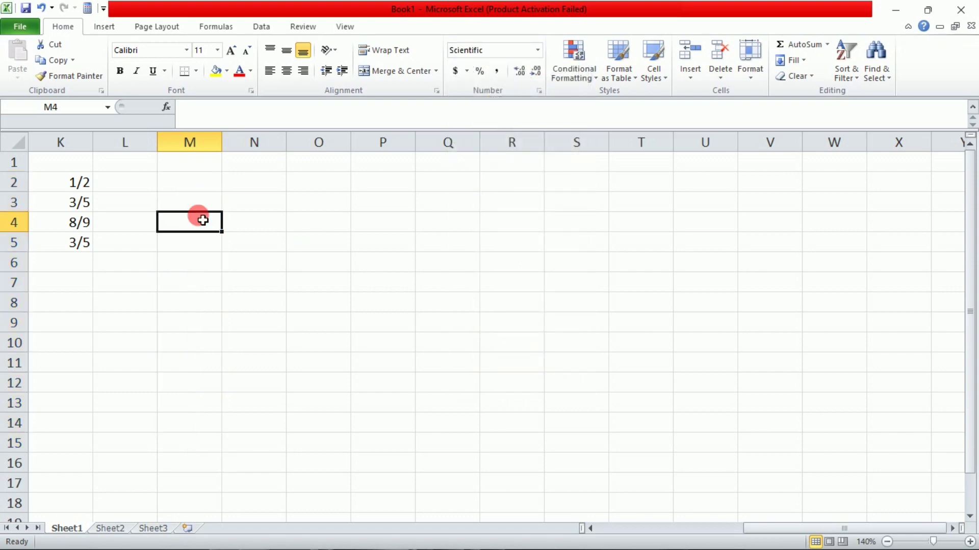
- Enter the values 25632, 2653, 653 and 2653 in the scientific-format cells M2 to M5
{"action": "left_click", "coordinate": [195, 188]}
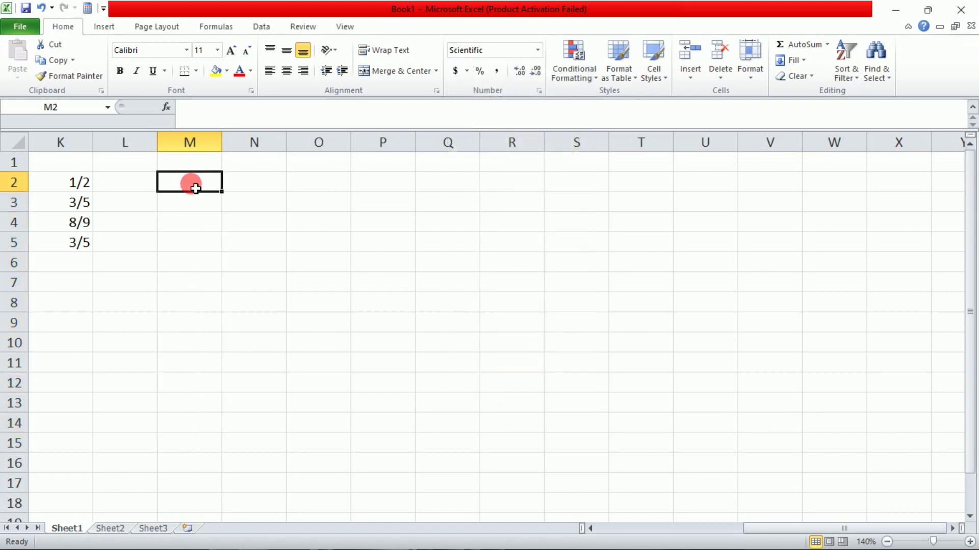
{"action": "type", "text": "25632"}
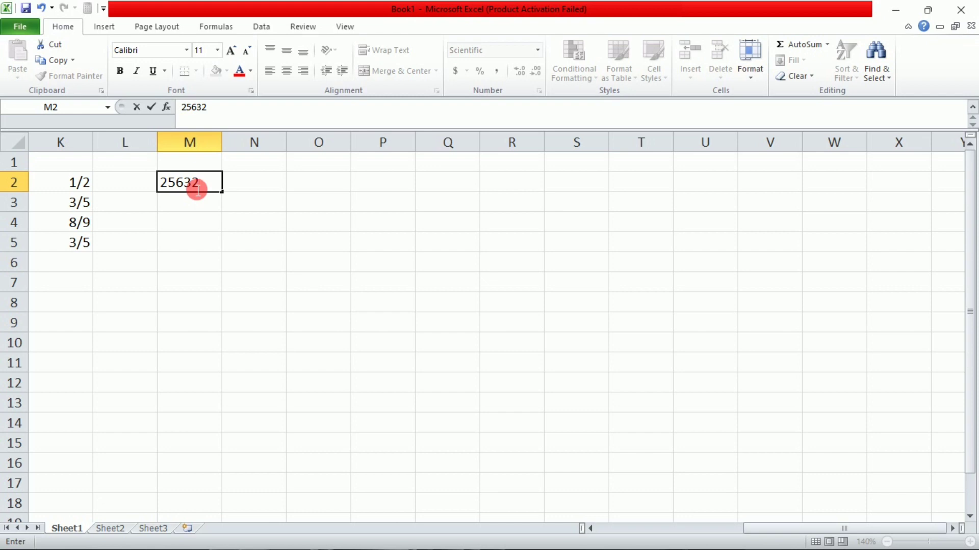
{"action": "key", "text": "Return"}
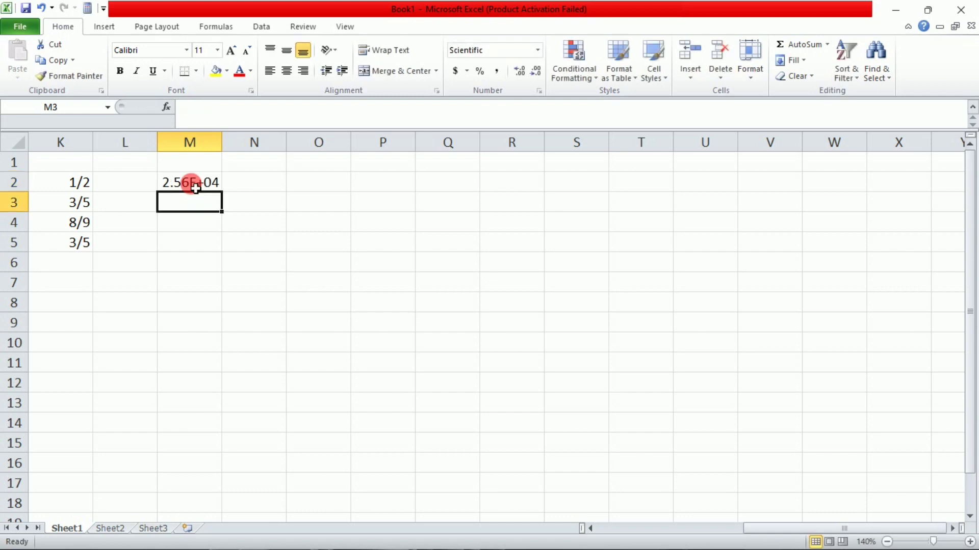
{"action": "type", "text": "2653"}
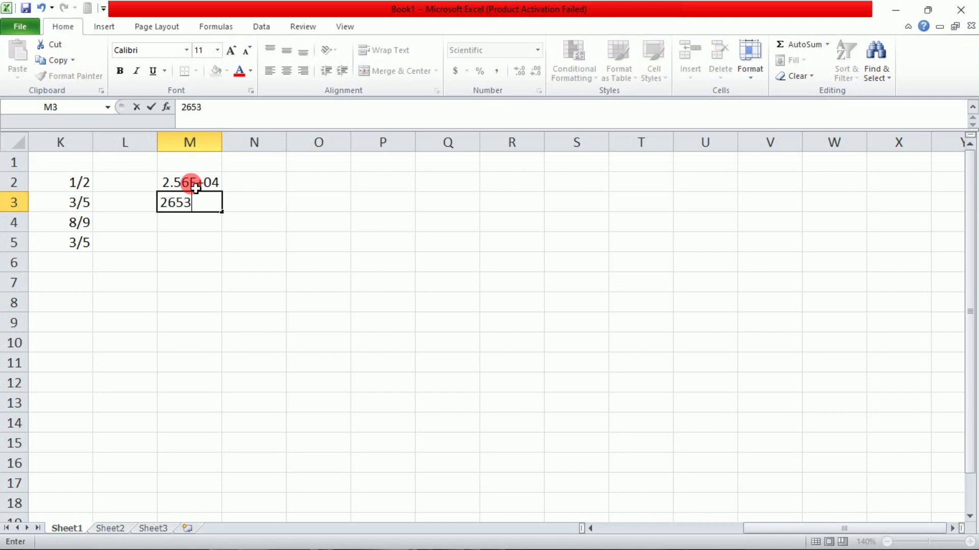
{"action": "key", "text": "Return"}
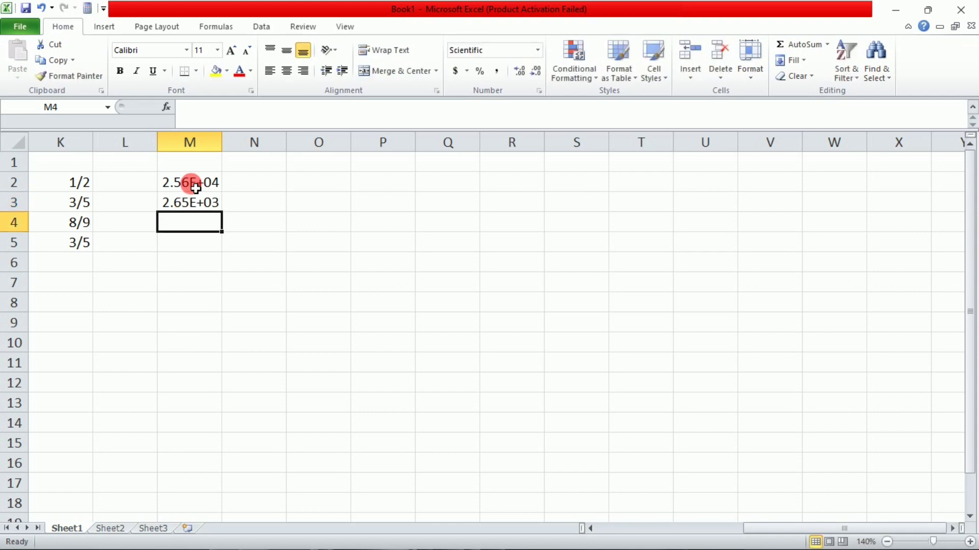
{"action": "type", "text": "6."}
{"action": "type", "text": "53"}
{"action": "key", "text": "Return"}
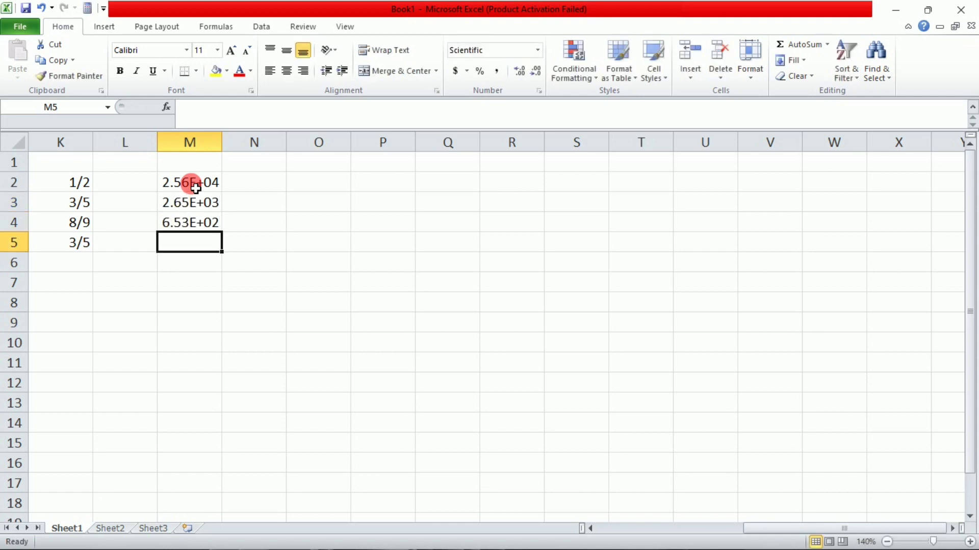
{"action": "type", "text": "2653"}
{"action": "key", "text": "Return"}
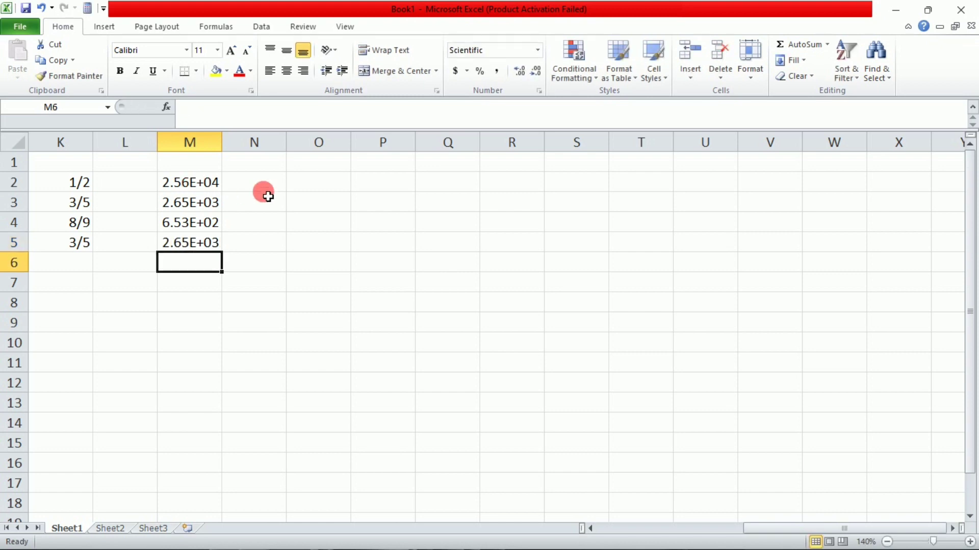
- Apply the English (India) rupee accounting format to the empty cell M6
{"action": "left_click", "coordinate": [536, 51]}
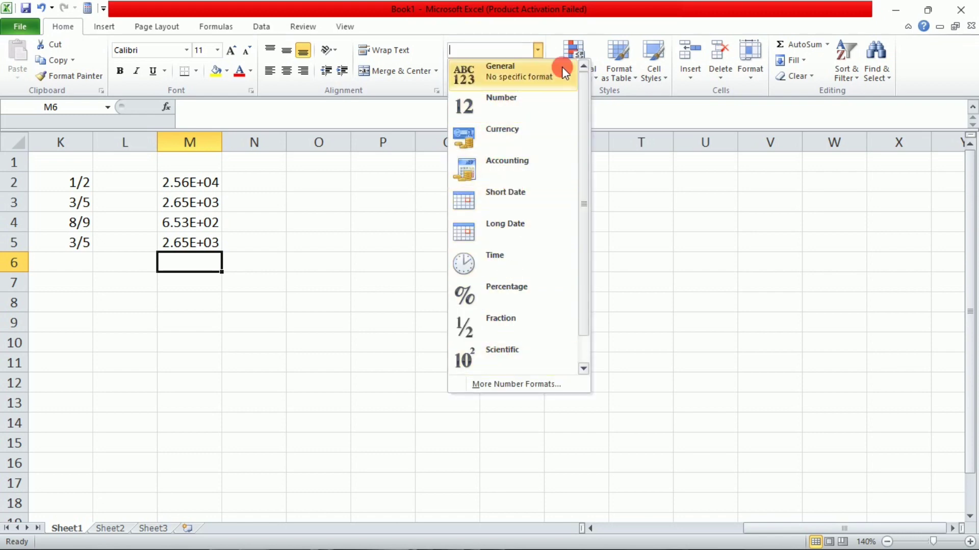
{"action": "left_click", "coordinate": [538, 51]}
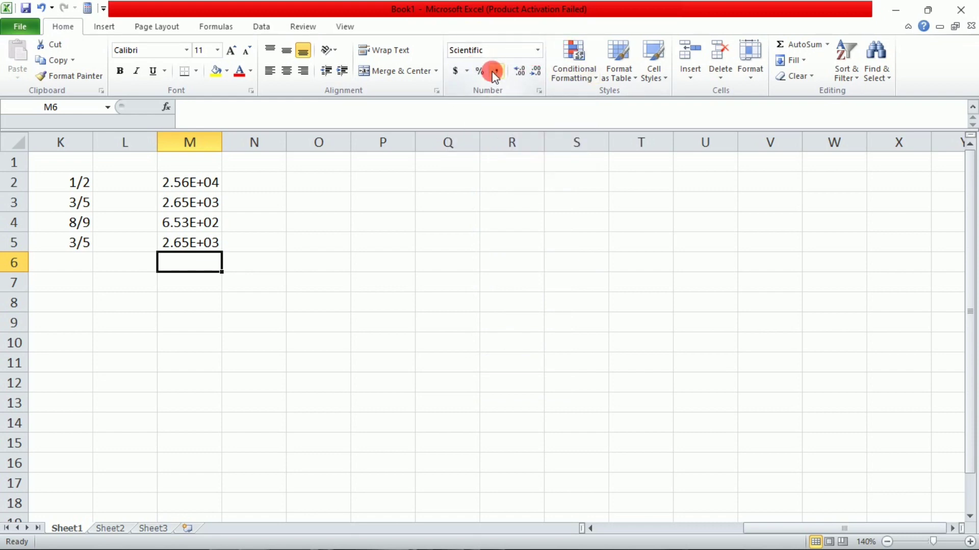
{"action": "left_click", "coordinate": [466, 71]}
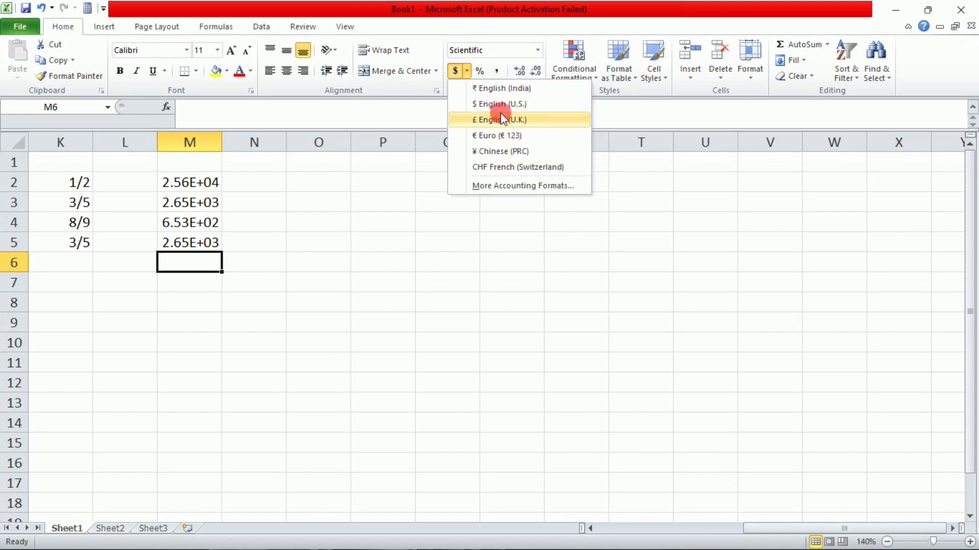
{"action": "left_click", "coordinate": [500, 90]}
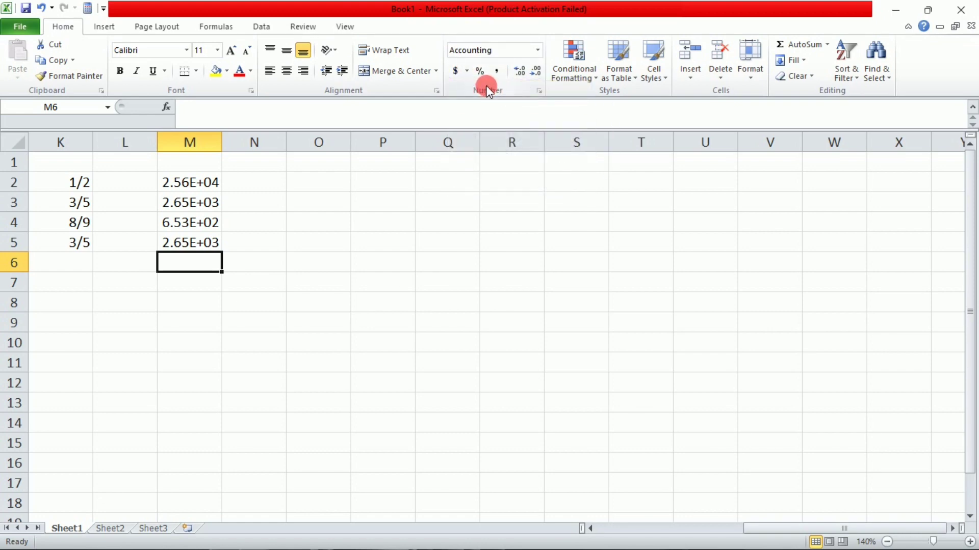
{"action": "left_click", "coordinate": [465, 71]}
{"action": "left_click", "coordinate": [485, 87]}
- Apply the percent style to the empty cell M6
{"action": "left_click", "coordinate": [467, 71]}
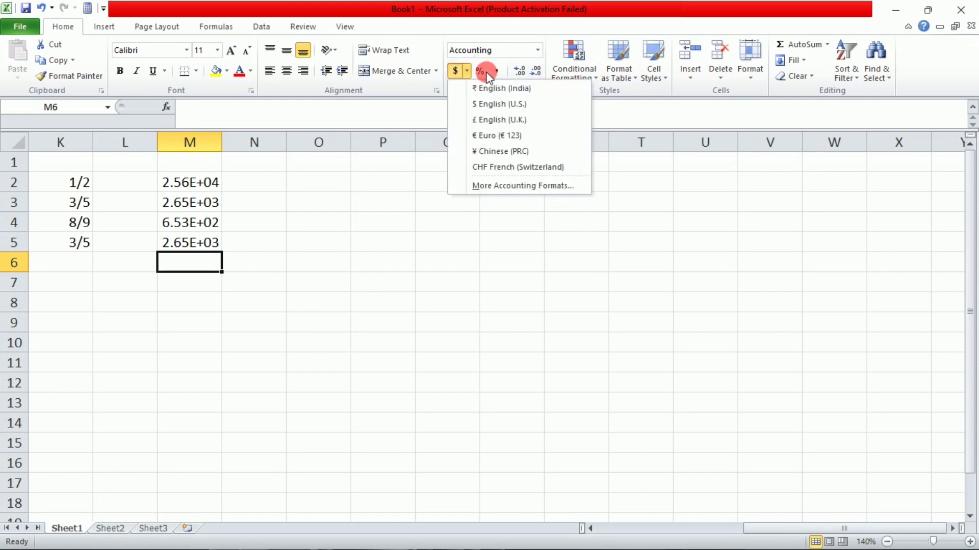
{"action": "left_click", "coordinate": [480, 71]}
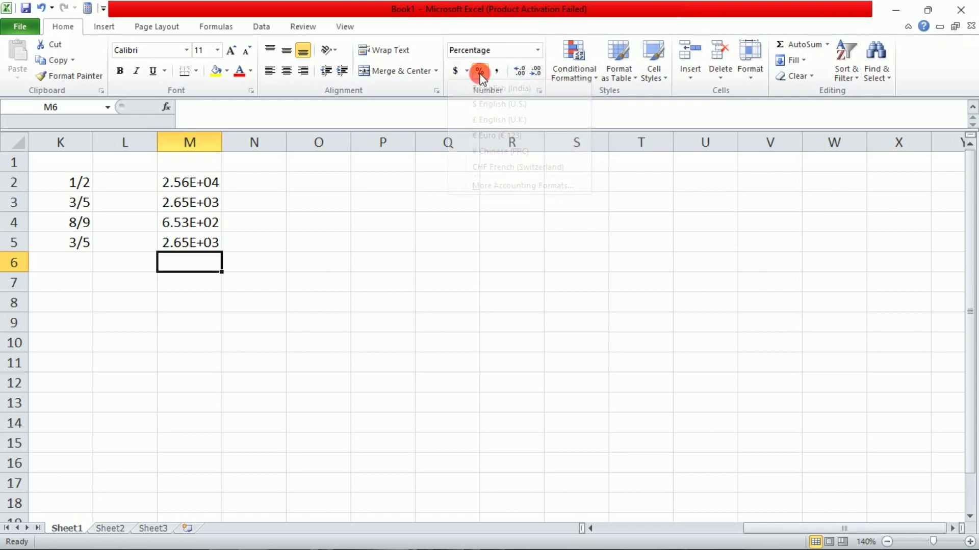
{"action": "left_click", "coordinate": [537, 52]}
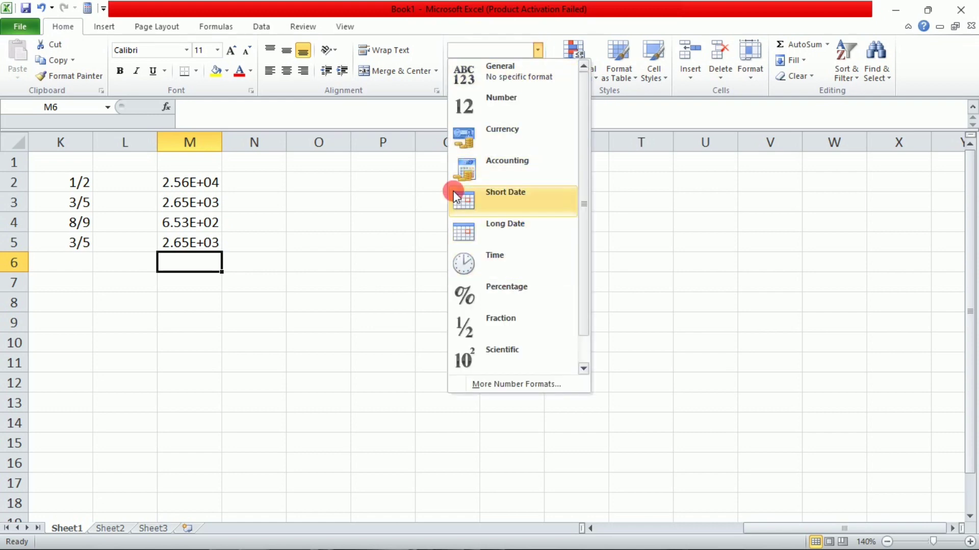
{"action": "left_click", "coordinate": [433, 171]}
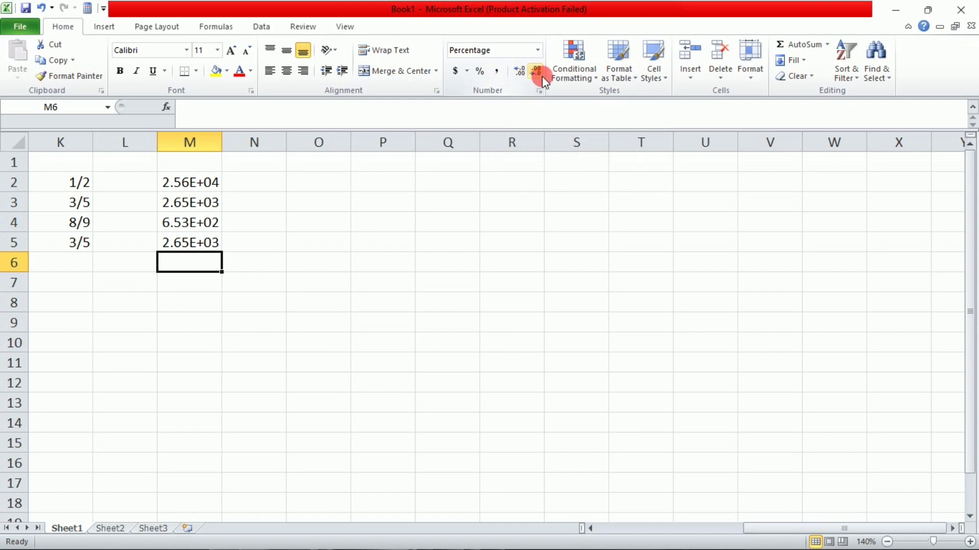
{"action": "left_click", "coordinate": [334, 290]}
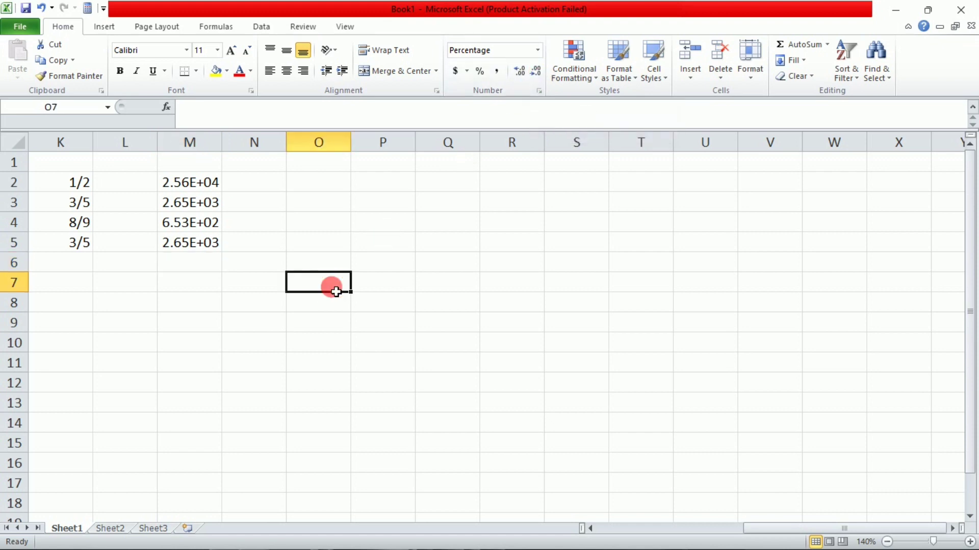
{"action": "left_click", "coordinate": [413, 183]}
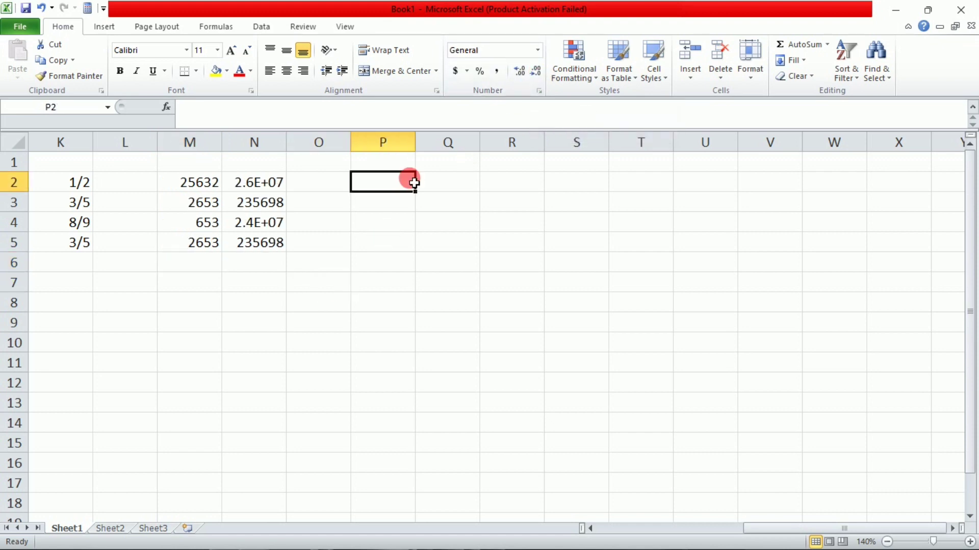
{"action": "type", "text": "259"}
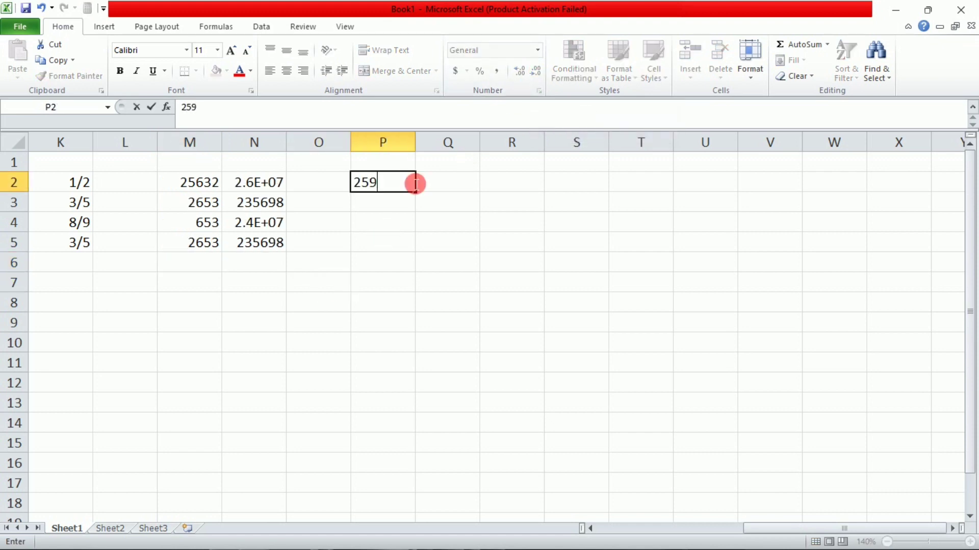
{"action": "type", "text": "8659365"}
{"action": "key", "text": "Return"}
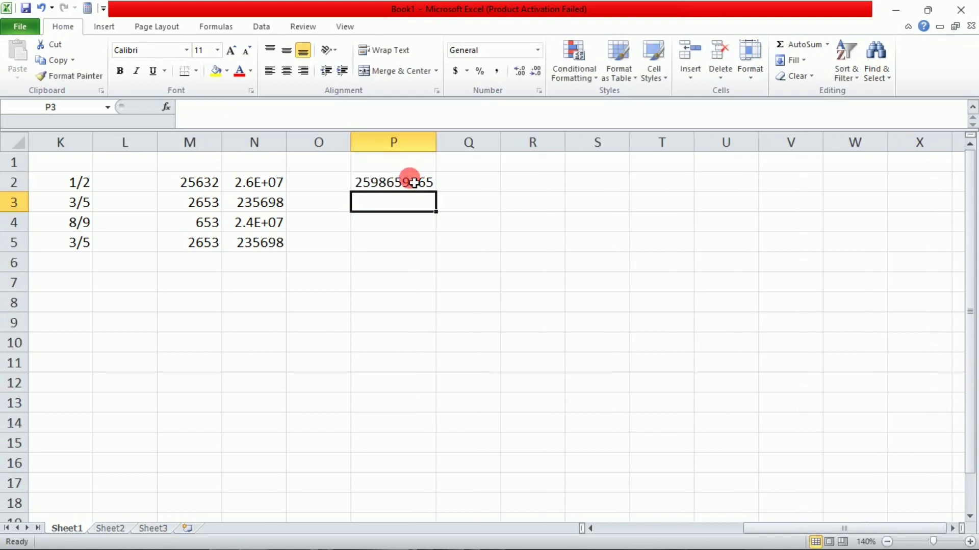
{"action": "type", "text": "32659845"}
{"action": "key", "text": "Return"}
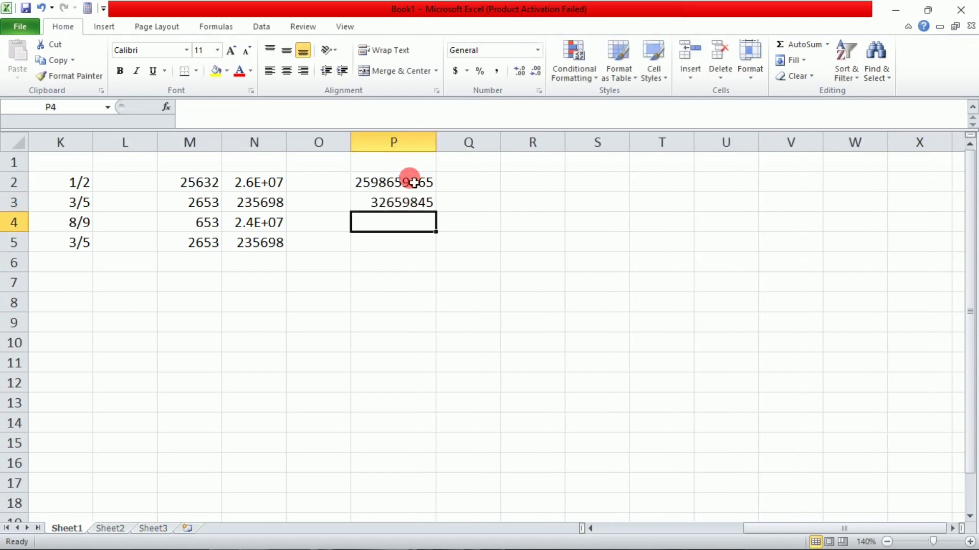
{"action": "type", "text": "2365985"}
{"action": "key", "text": "Return"}
{"action": "type", "text": "2365"}
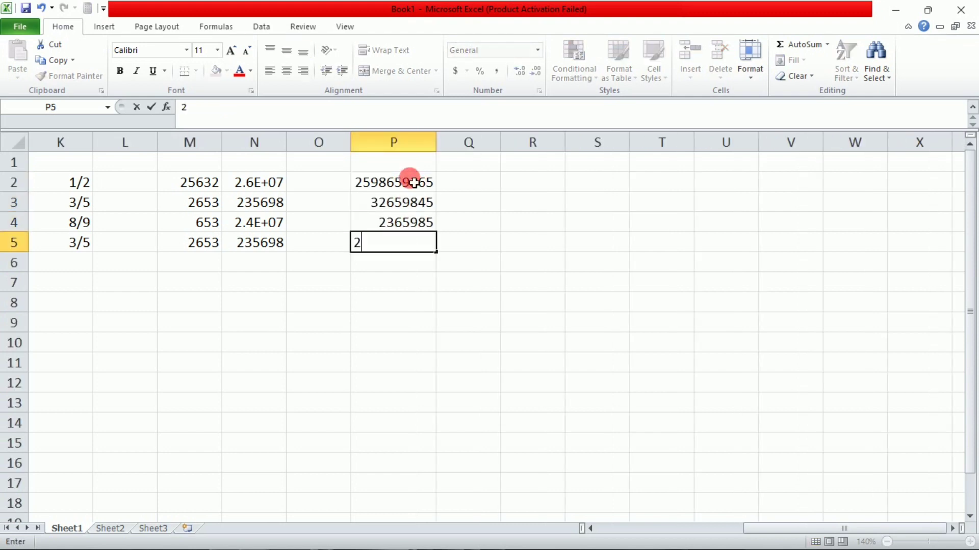
{"action": "key", "text": "Return"}
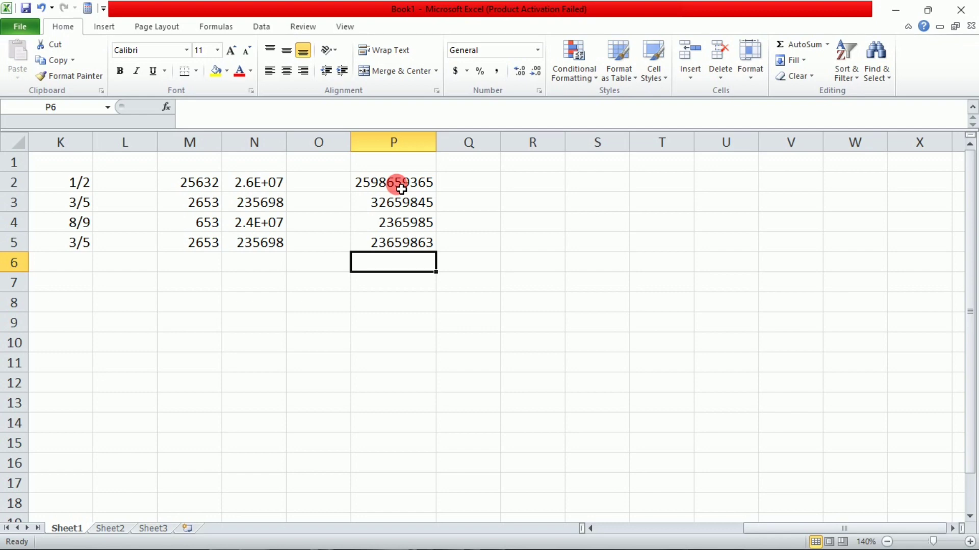
- Apply the comma style to the numbers in P2:P5 and check each formatted cell
{"action": "left_click_drag", "start_coordinate": [401, 189], "coordinate": [404, 245]}
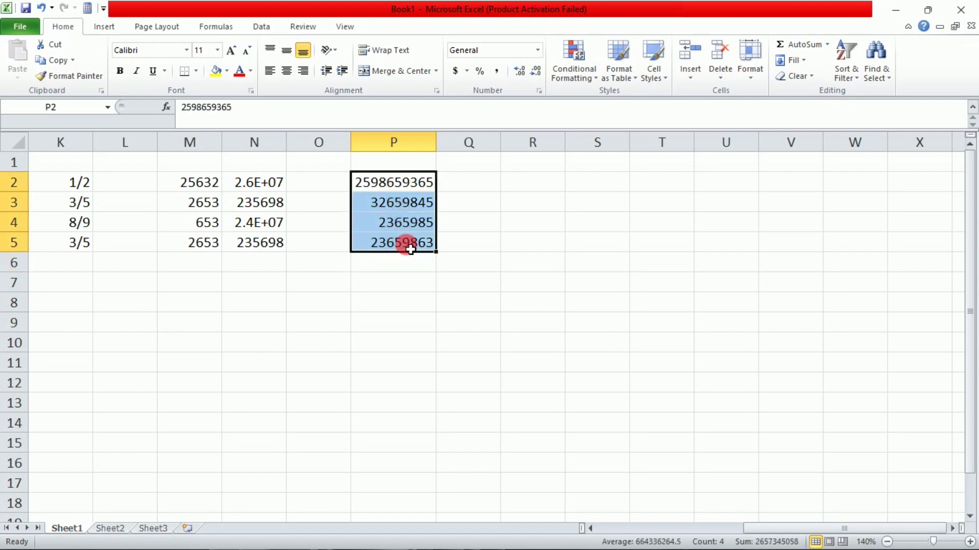
{"action": "left_click", "coordinate": [490, 78]}
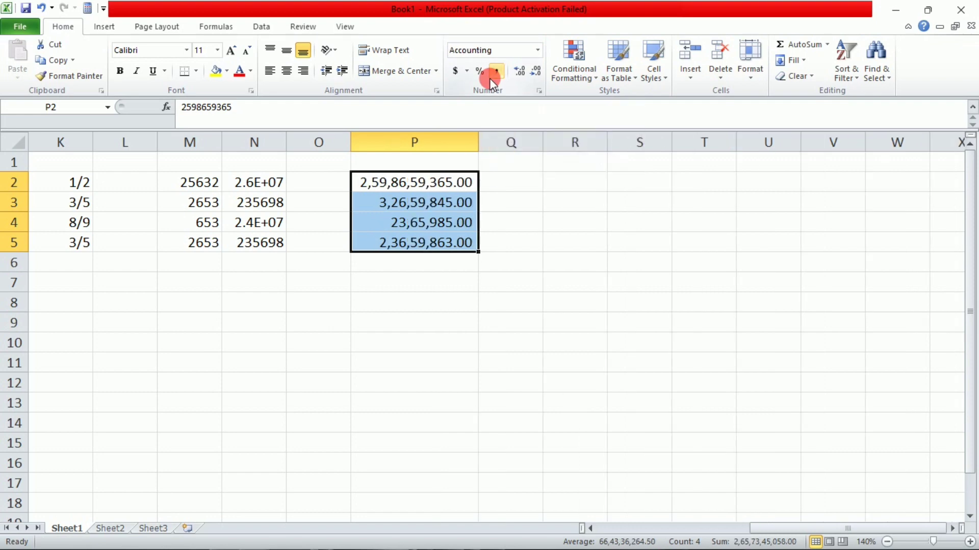
{"action": "left_click", "coordinate": [471, 339]}
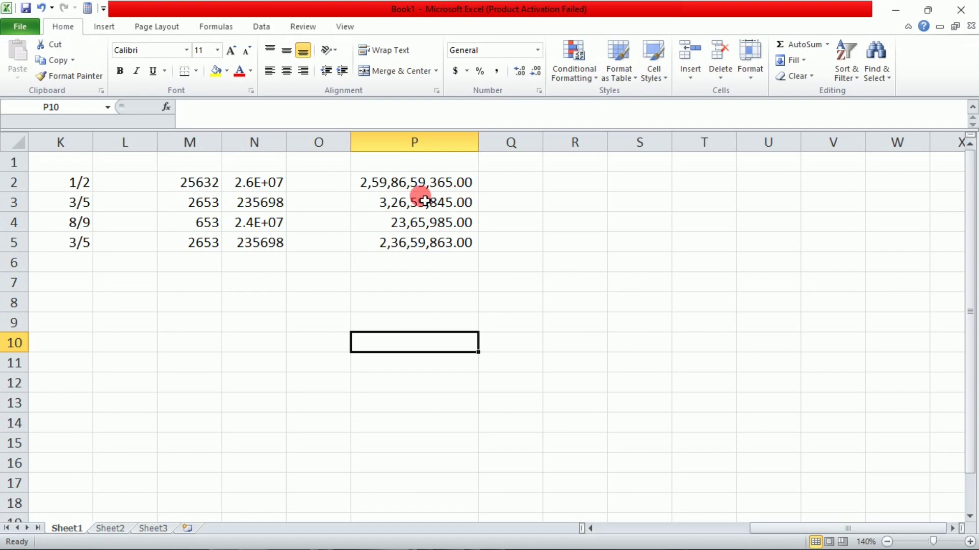
{"action": "left_click", "coordinate": [394, 183]}
{"action": "left_click", "coordinate": [457, 207]}
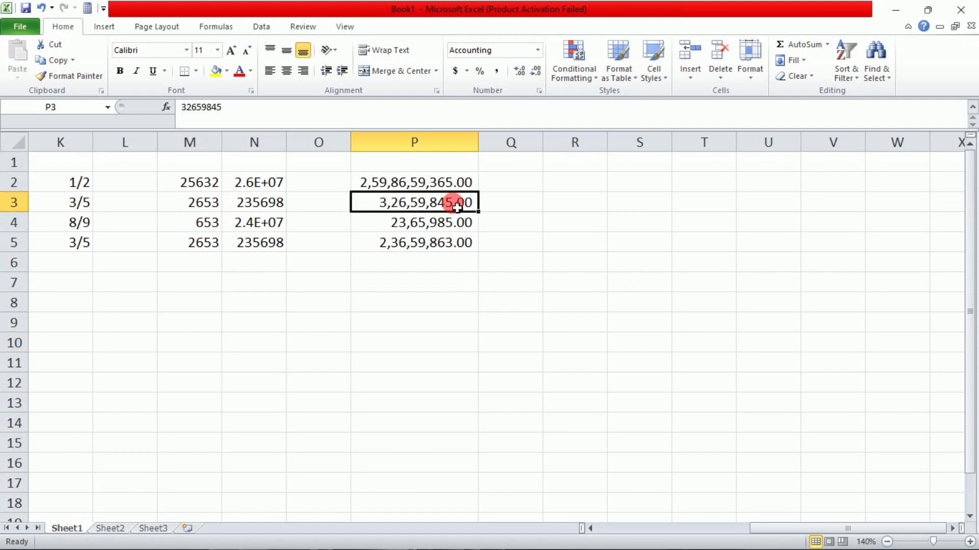
{"action": "left_click", "coordinate": [444, 222]}
{"action": "left_click", "coordinate": [452, 247]}
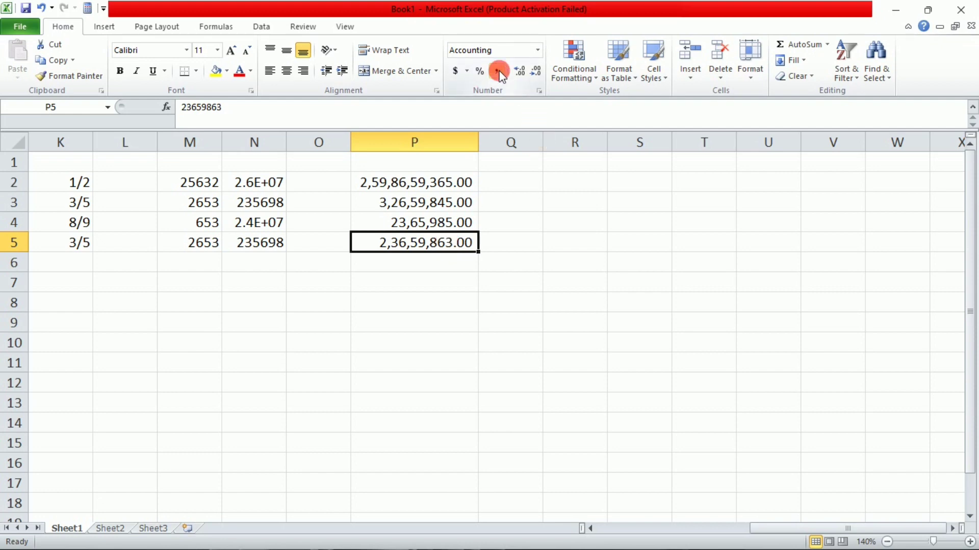
- Increase the decimal places of the comma-formatted numbers in P2:P5 to ten
{"action": "left_click", "coordinate": [485, 322]}
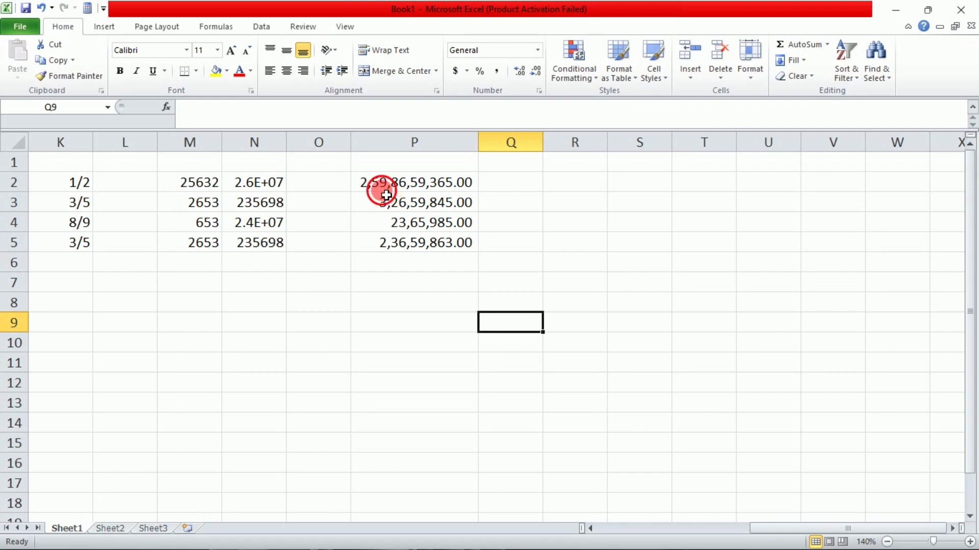
{"action": "left_click_drag", "start_coordinate": [384, 193], "coordinate": [384, 239]}
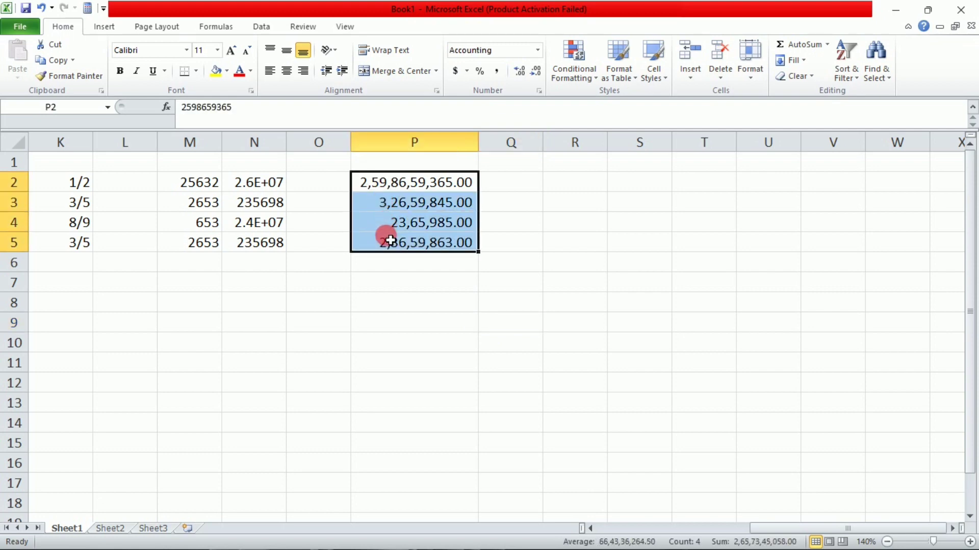
{"action": "left_click", "coordinate": [524, 74]}
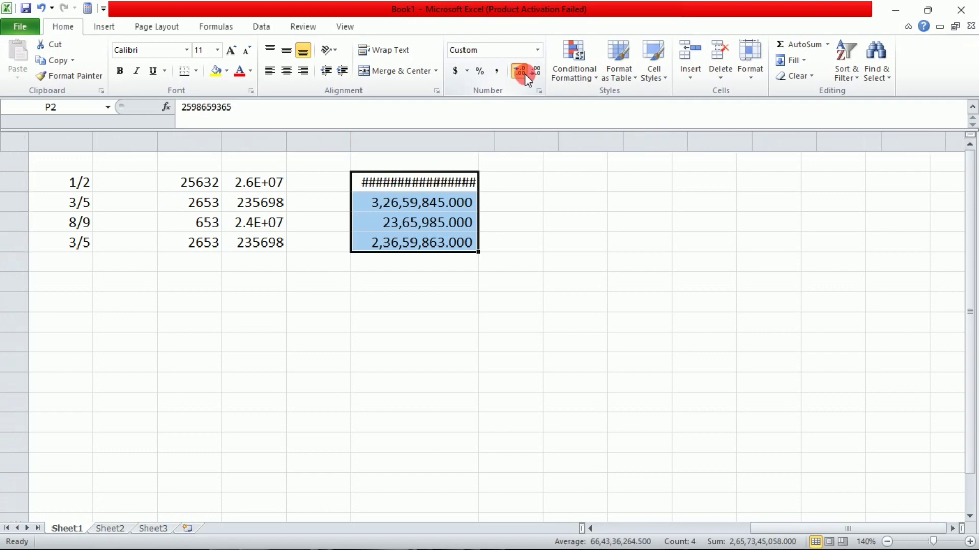
{"action": "left_click", "coordinate": [525, 74]}
{"action": "left_click", "coordinate": [524, 74]}
{"action": "left_click", "coordinate": [524, 75]}
{"action": "left_click", "coordinate": [524, 75]}
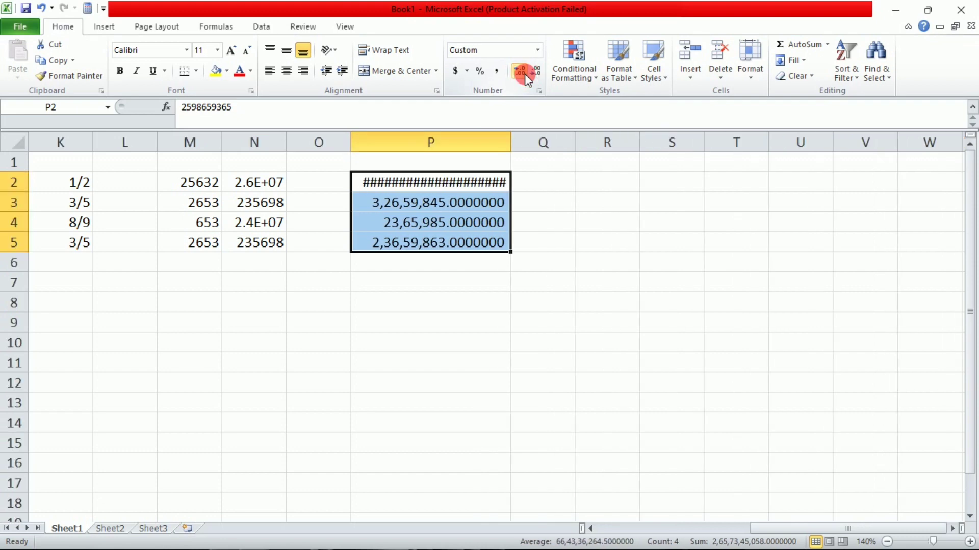
{"action": "left_click", "coordinate": [525, 75]}
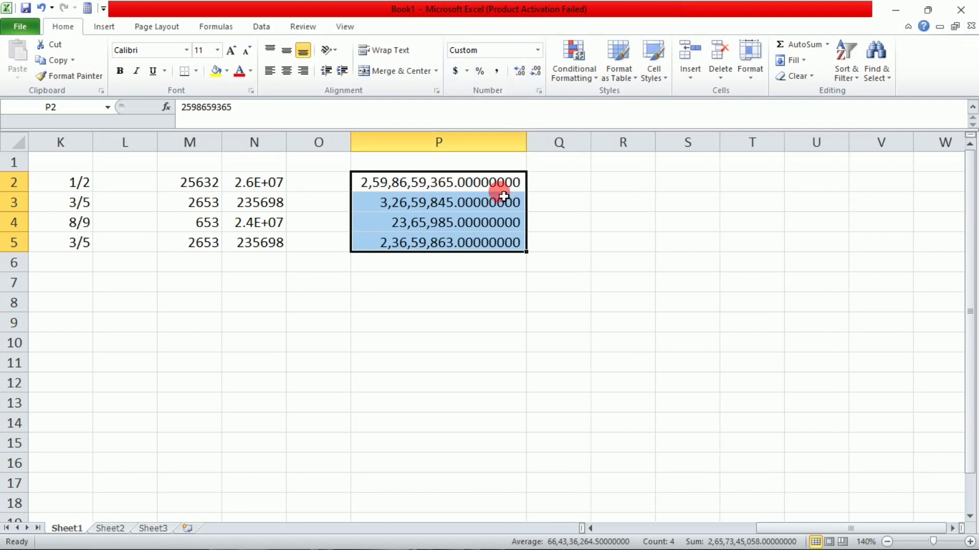
{"action": "left_click", "coordinate": [519, 73]}
{"action": "left_click", "coordinate": [519, 73]}
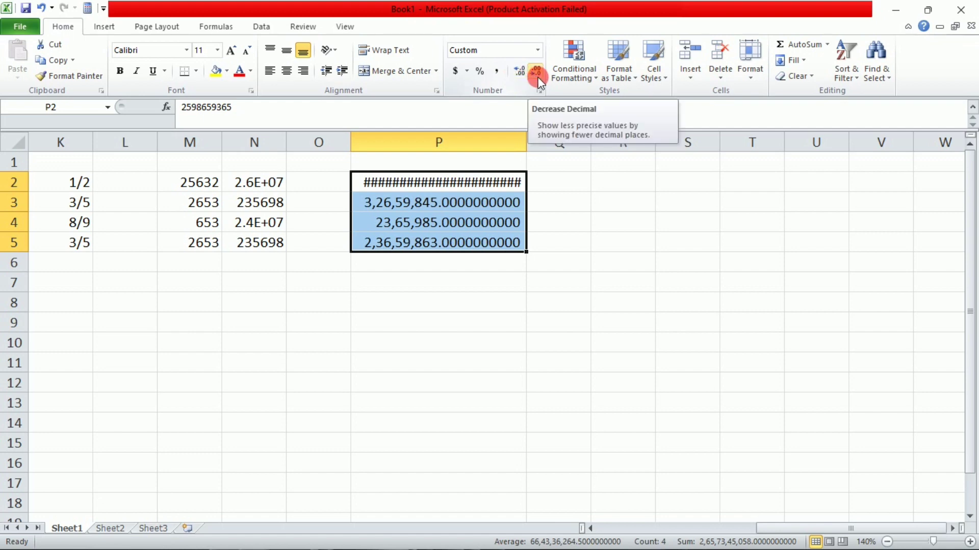
- Decrease the decimal places of the numbers in P2:P5 until they show as whole numbers
{"action": "left_click", "coordinate": [538, 78]}
{"action": "left_click", "coordinate": [538, 78]}
{"action": "left_click", "coordinate": [538, 78]}
{"action": "left_click", "coordinate": [538, 78]}
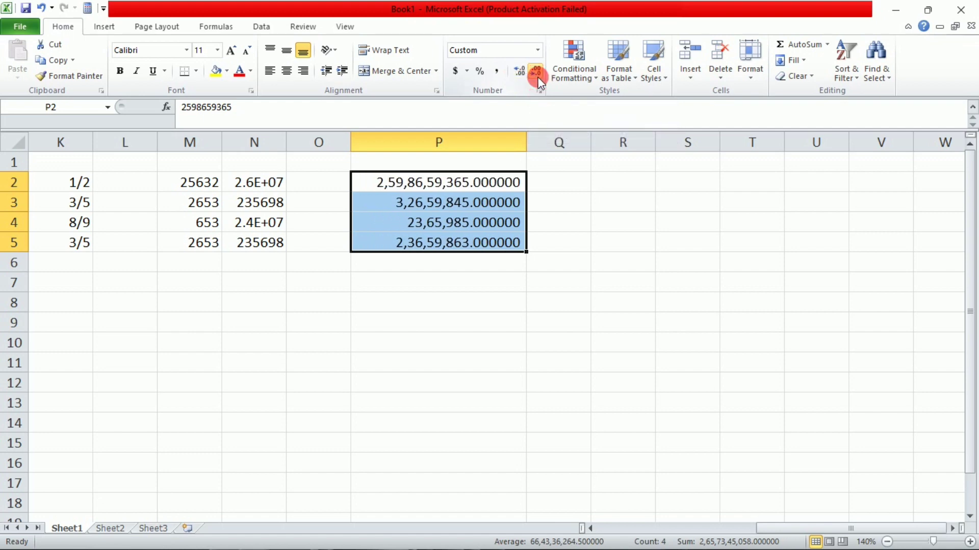
{"action": "left_click", "coordinate": [538, 78]}
{"action": "left_click", "coordinate": [536, 74]}
{"action": "left_click", "coordinate": [536, 74]}
{"action": "left_click", "coordinate": [536, 74]}
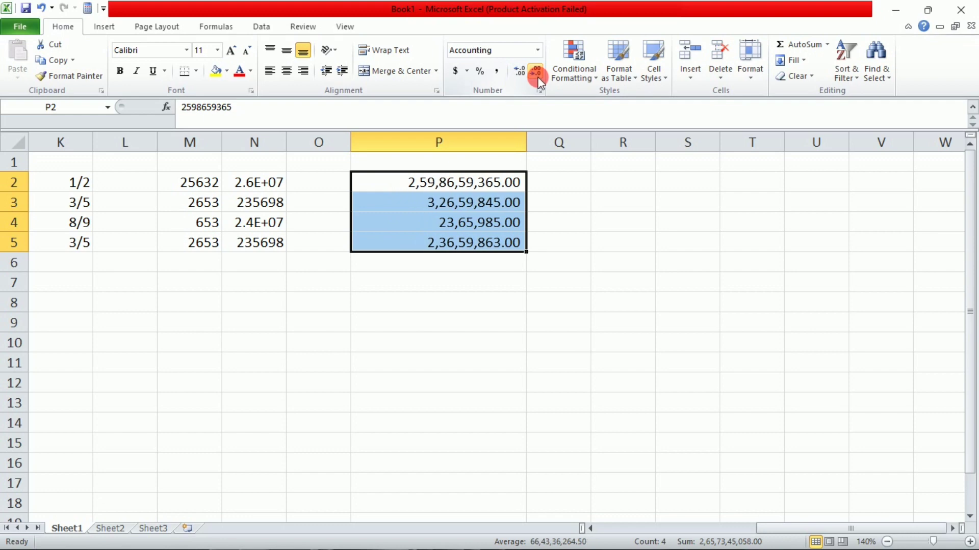
{"action": "left_click", "coordinate": [536, 74]}
{"action": "left_click", "coordinate": [536, 74]}
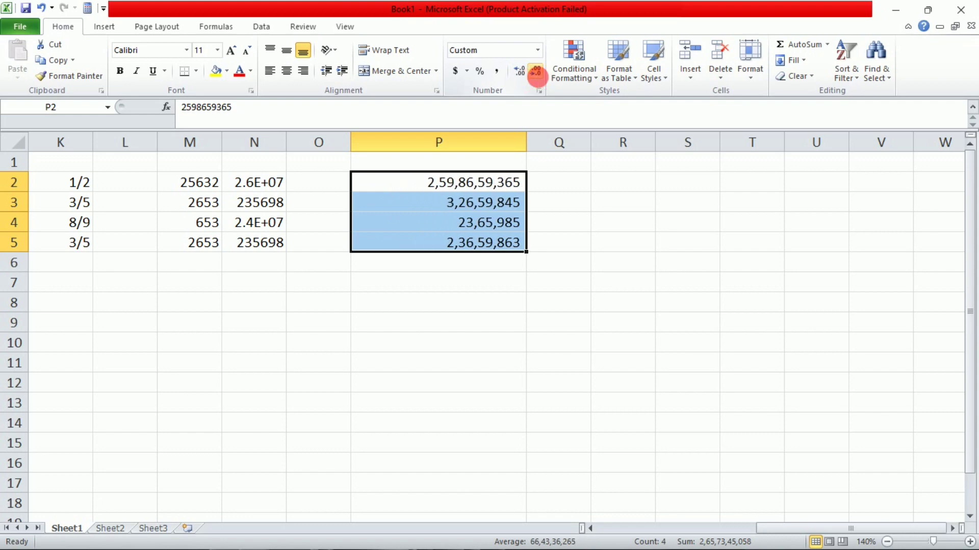
{"action": "left_click", "coordinate": [588, 338]}
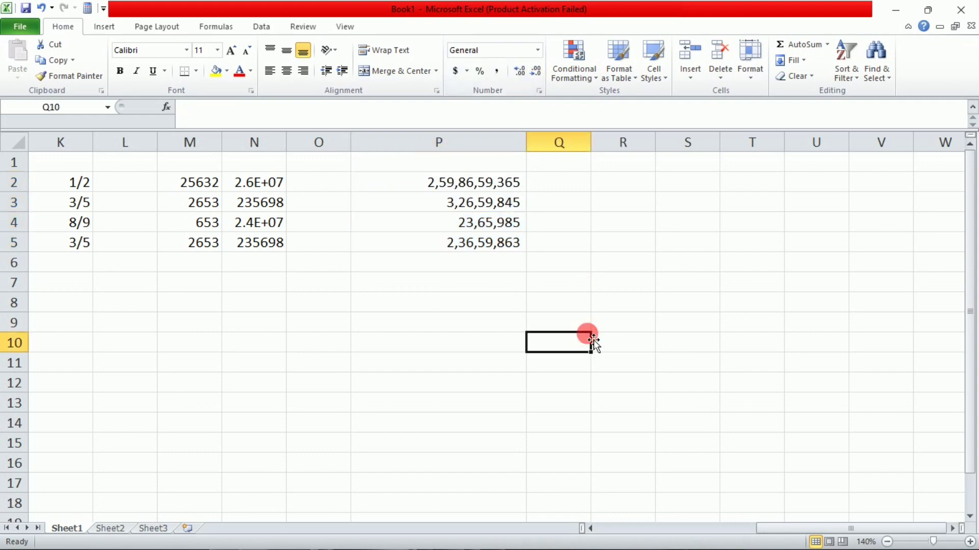
{"action": "left_click", "coordinate": [419, 306]}
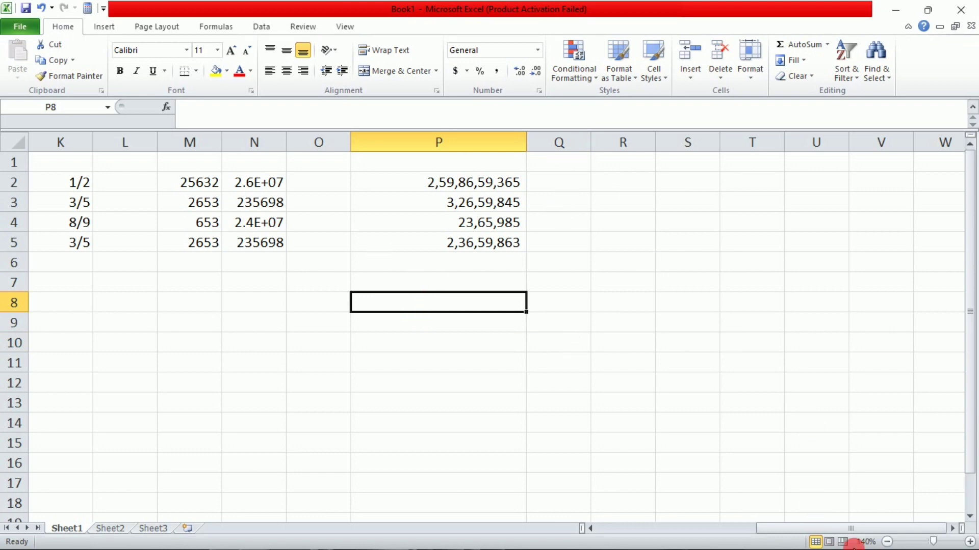
- Open the full number format settings for the empty cell U4 and examine the categories from Number through Scientific
{"action": "left_click", "coordinate": [949, 529]}
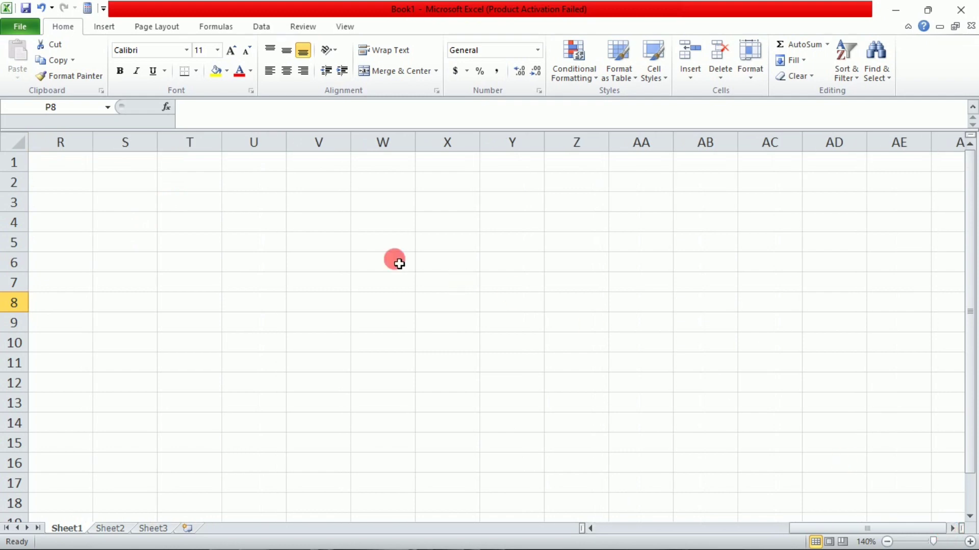
{"action": "left_click", "coordinate": [274, 219]}
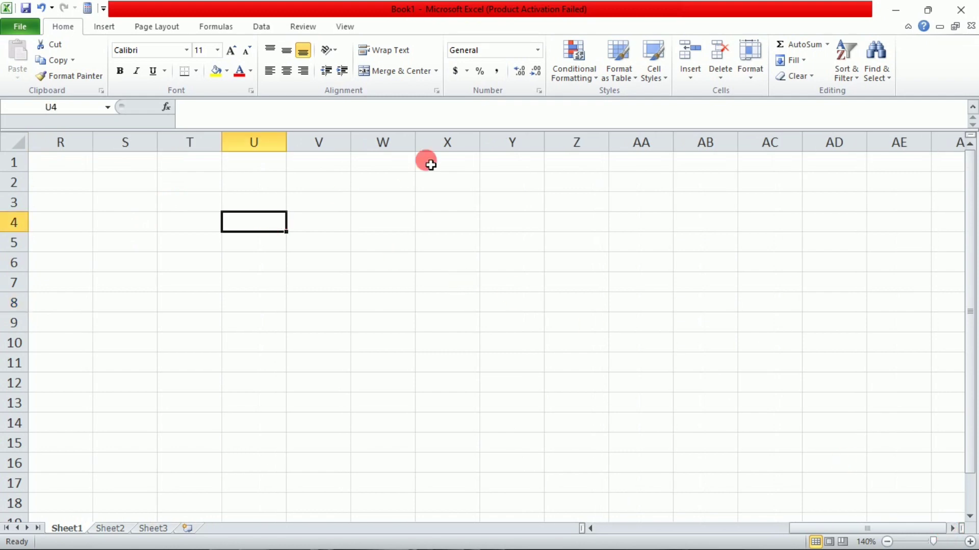
{"action": "left_click", "coordinate": [538, 50]}
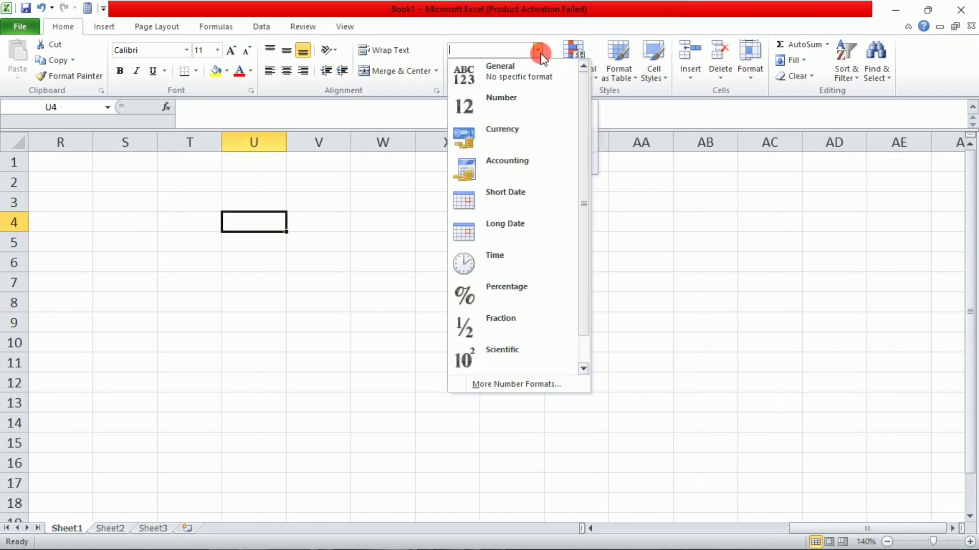
{"action": "left_click", "coordinate": [516, 384]}
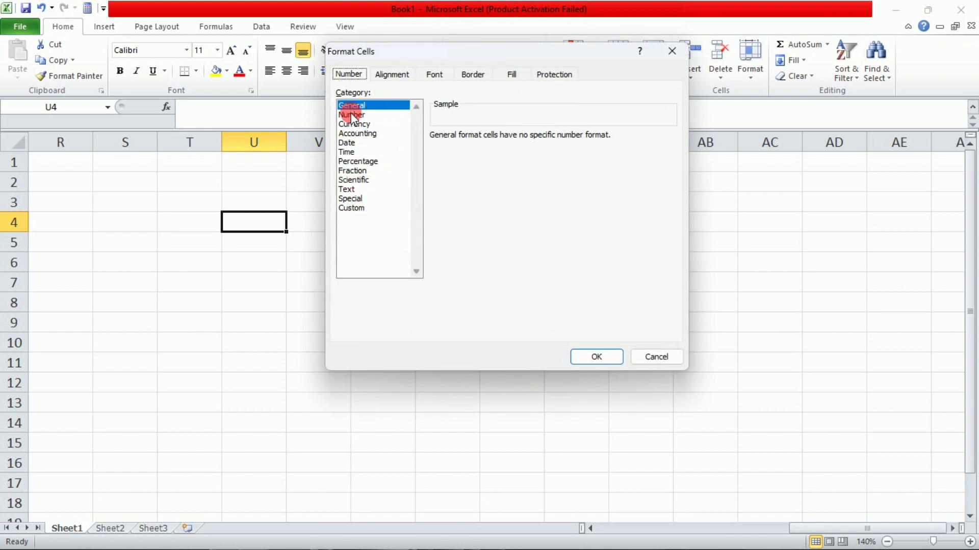
{"action": "left_click", "coordinate": [352, 115]}
{"action": "left_click", "coordinate": [355, 124]}
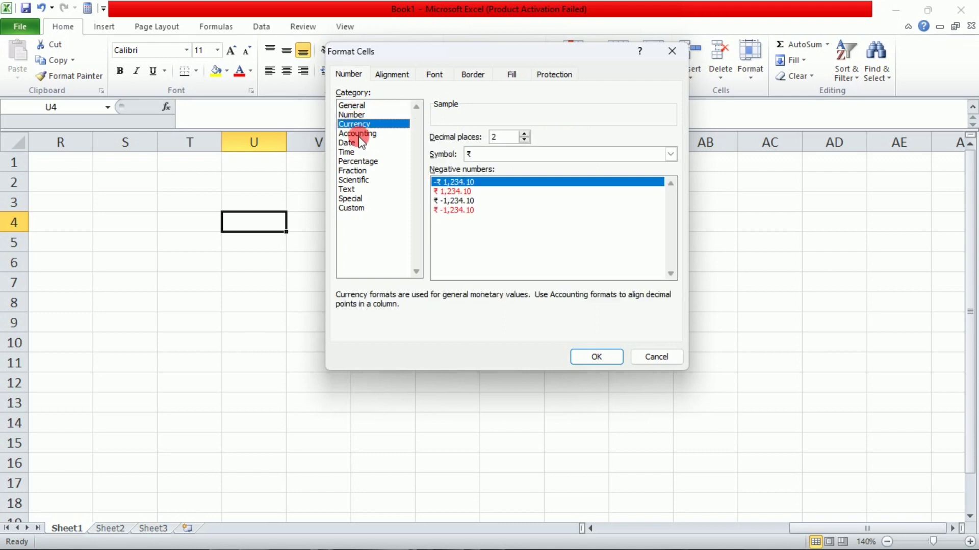
{"action": "left_click", "coordinate": [355, 134]}
{"action": "left_click", "coordinate": [355, 143]}
{"action": "left_click", "coordinate": [355, 152]}
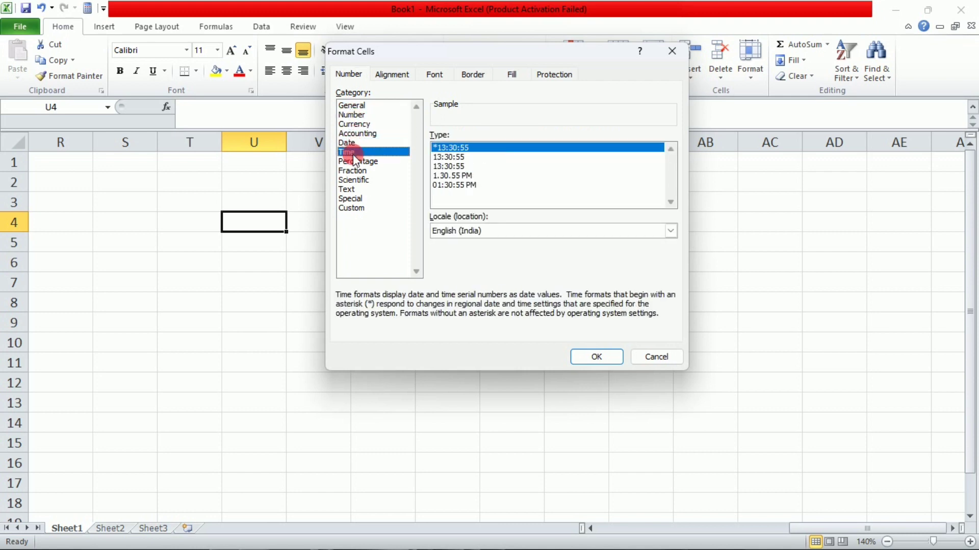
{"action": "left_click", "coordinate": [357, 162]}
{"action": "left_click", "coordinate": [359, 171]}
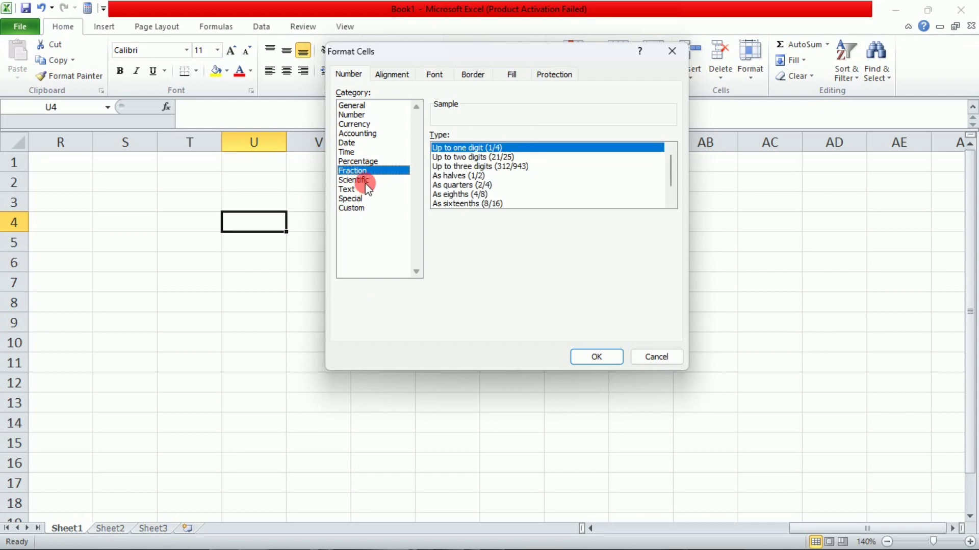
{"action": "left_click", "coordinate": [365, 181]}
- Apply the Text format to the empty cell U4 and reopen its format settings to check the category
{"action": "left_click", "coordinate": [364, 190]}
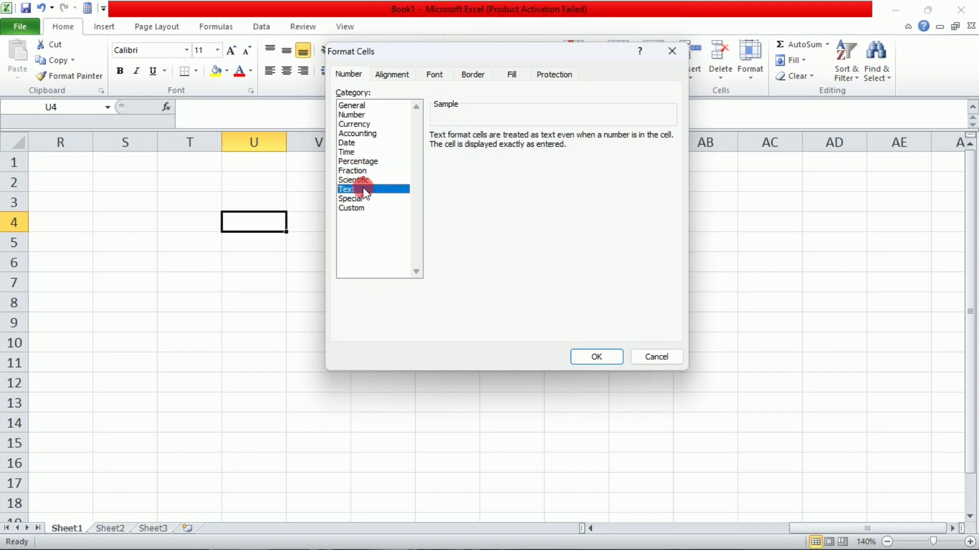
{"action": "left_click", "coordinate": [604, 358]}
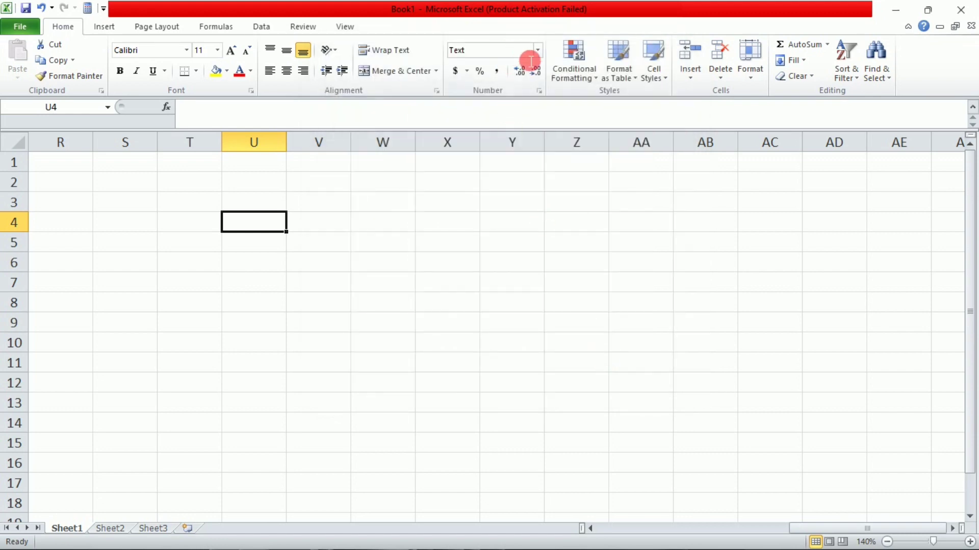
{"action": "left_click", "coordinate": [538, 94]}
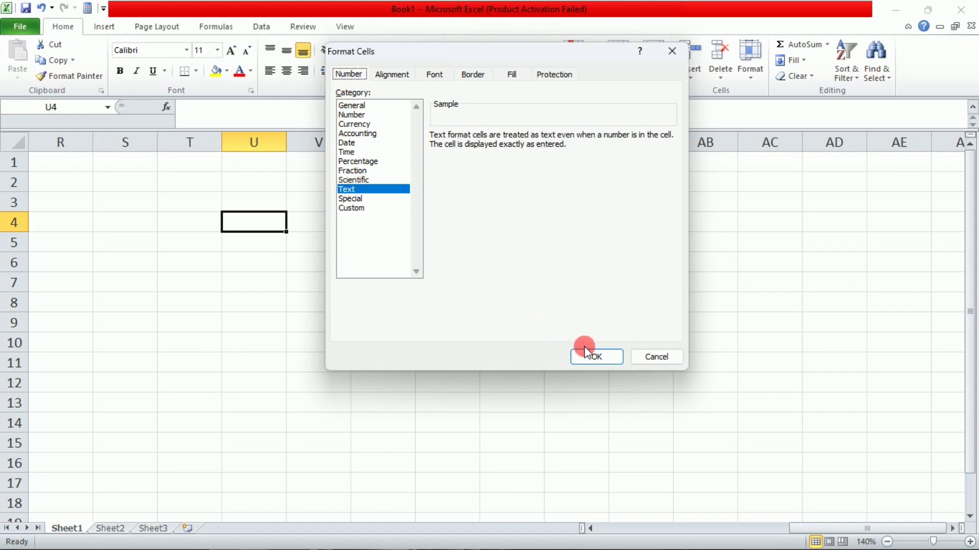
{"action": "left_click", "coordinate": [595, 359]}
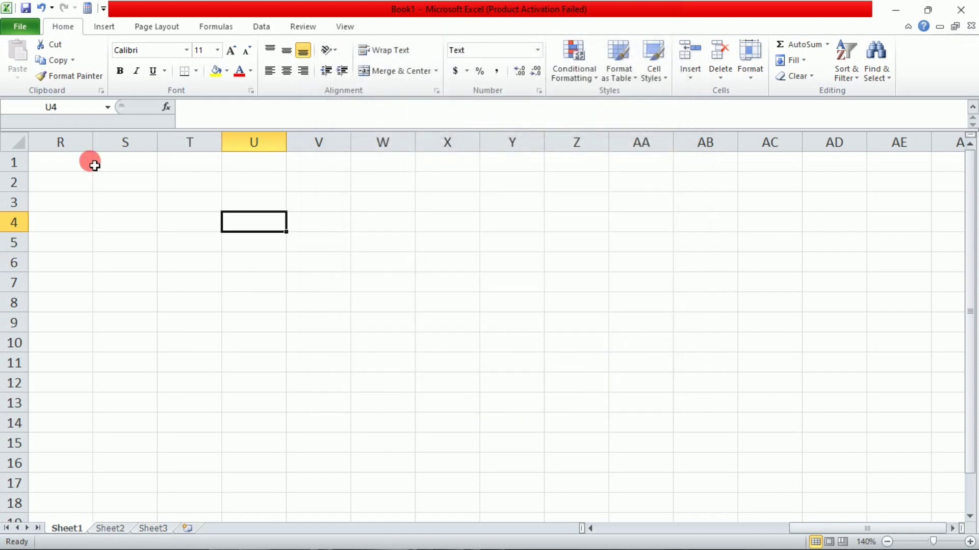
- Enter 2563, 2145, 2563, 2563 and 2563 in cells S2 to S6 and format them as Text
{"action": "left_click", "coordinate": [104, 189]}
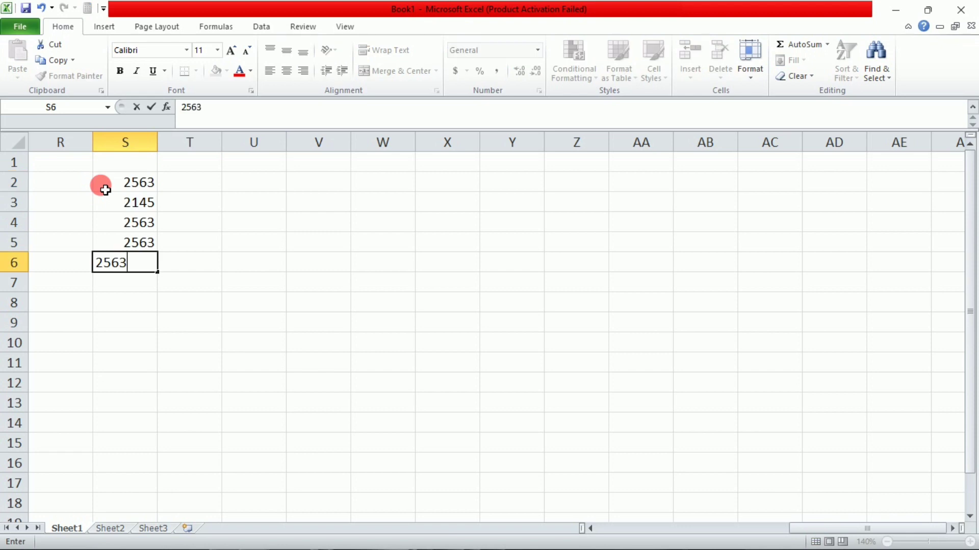
{"action": "left_click", "coordinate": [269, 279]}
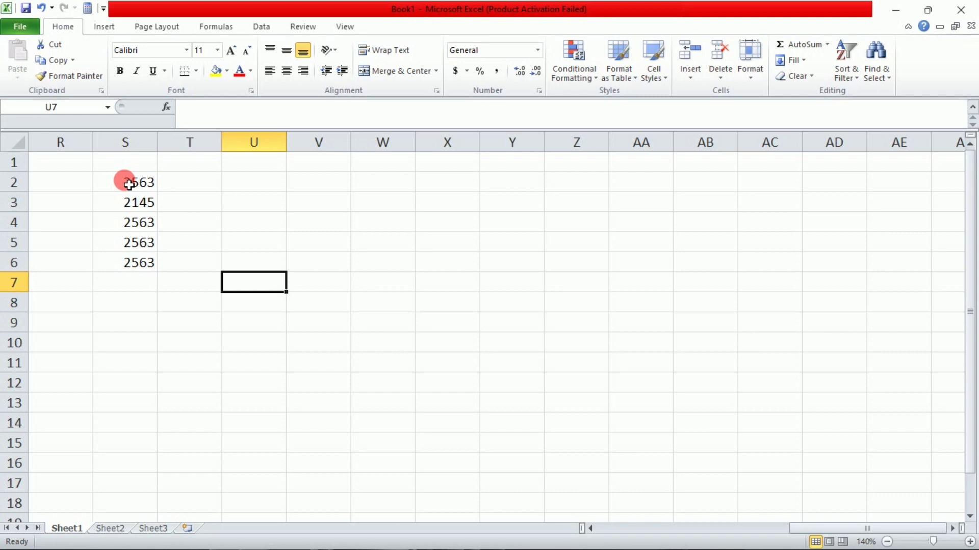
{"action": "left_click_drag", "start_coordinate": [129, 184], "coordinate": [137, 274]}
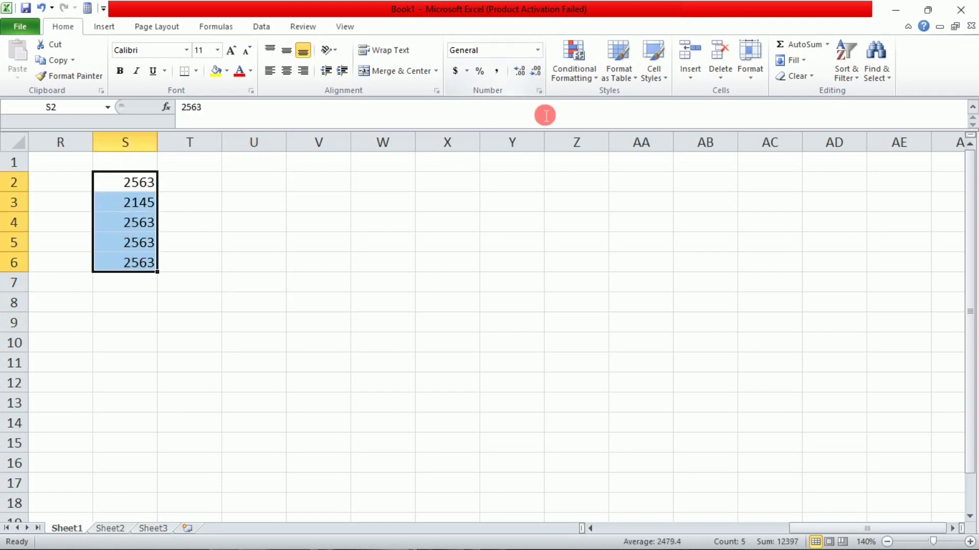
{"action": "left_click", "coordinate": [540, 91]}
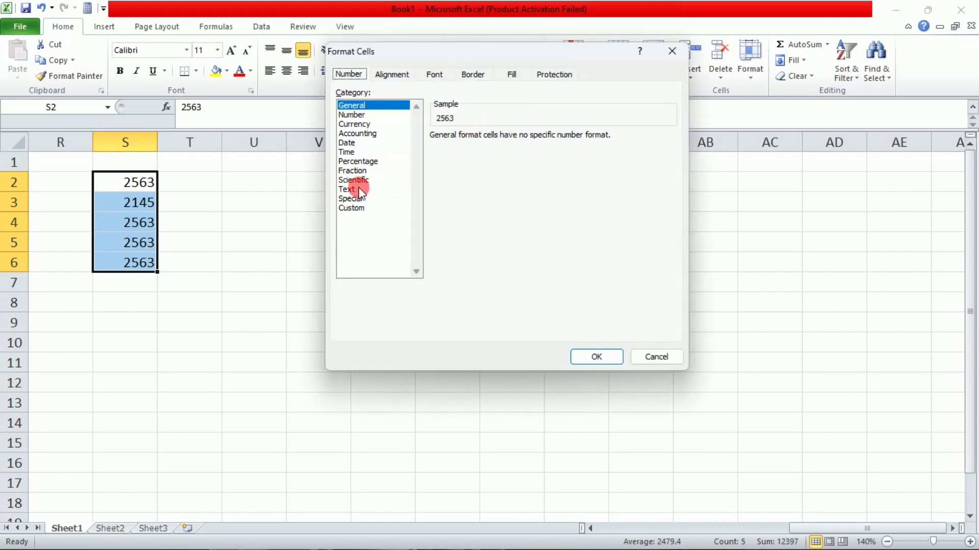
{"action": "left_click", "coordinate": [346, 189]}
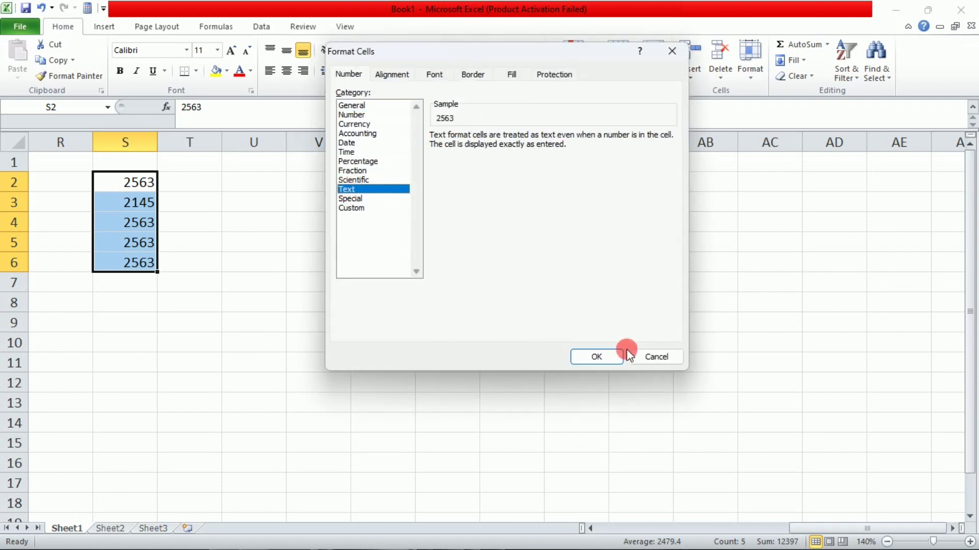
{"action": "left_click", "coordinate": [597, 356]}
{"action": "left_click", "coordinate": [243, 255]}
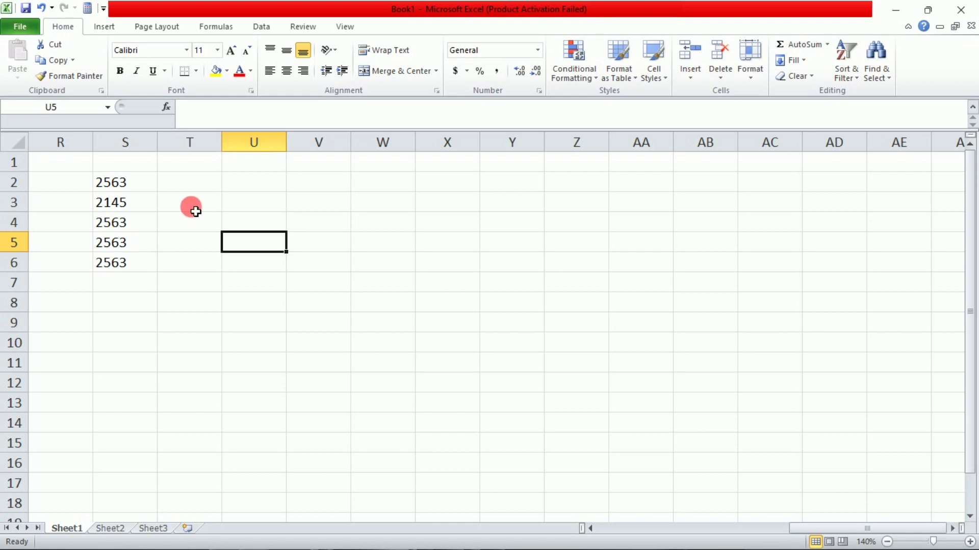
- Apply the custom number format 00000 to the empty cell U5
{"action": "left_click", "coordinate": [540, 89]}
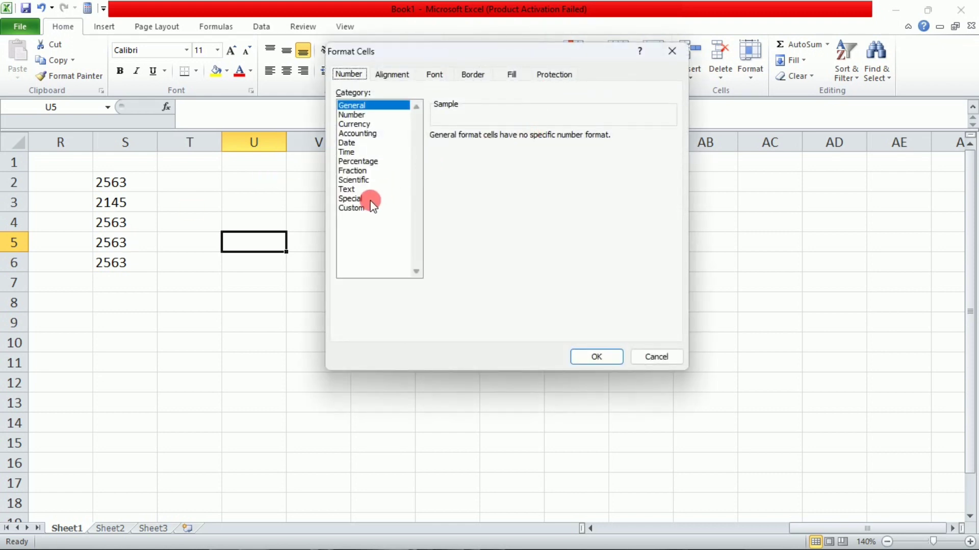
{"action": "left_click", "coordinate": [342, 208]}
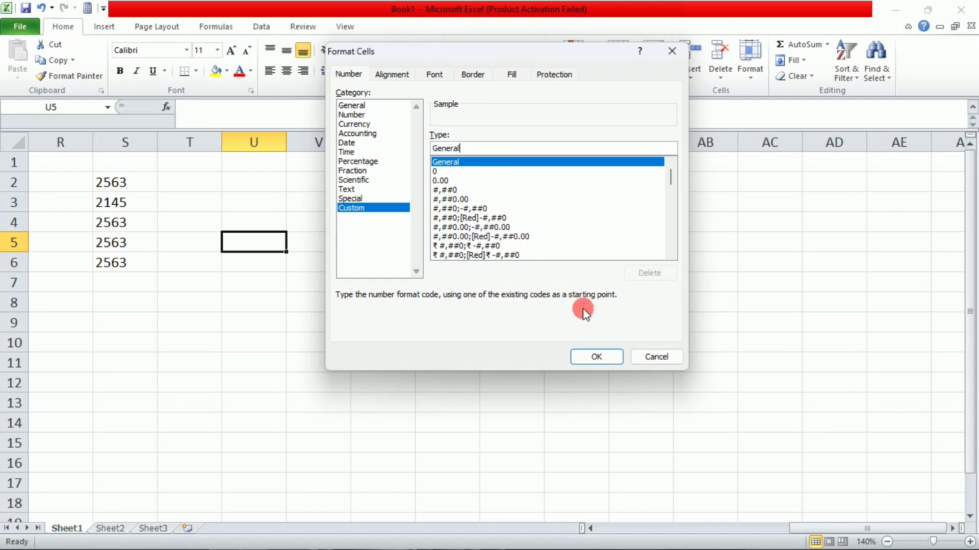
{"action": "left_click", "coordinate": [477, 153]}
{"action": "key", "text": "BackSpace"}
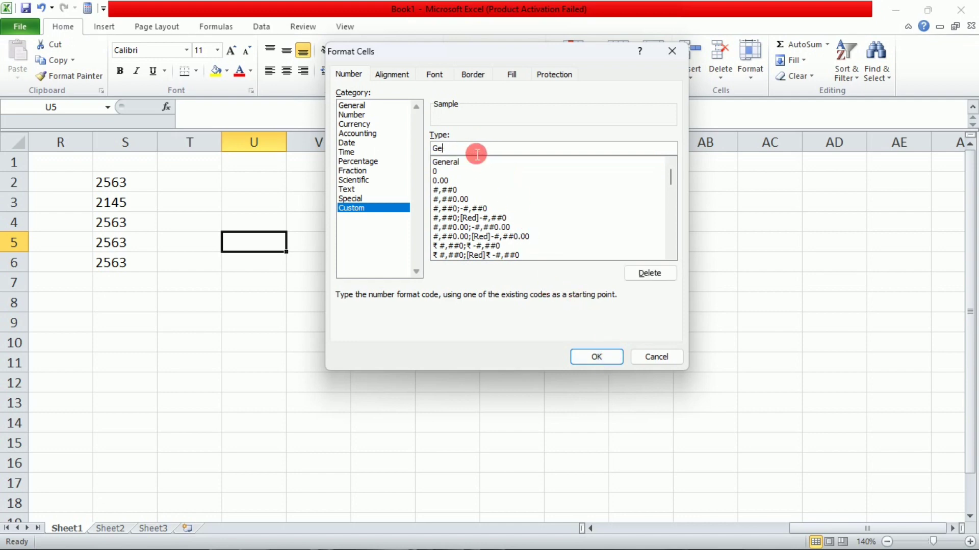
{"action": "key", "text": "BackSpace"}
{"action": "key", "text": "BackSpace"}
{"action": "type", "text": "00000"}
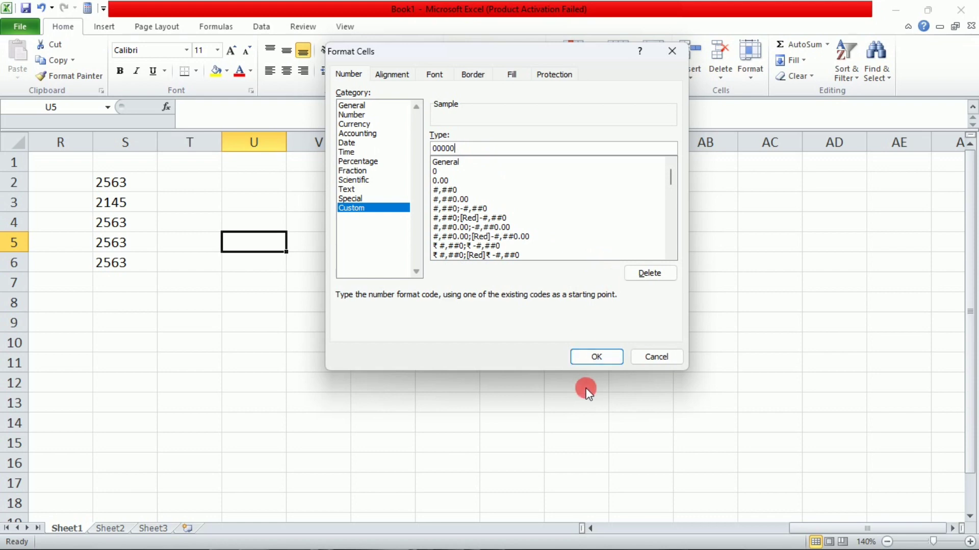
{"action": "left_click", "coordinate": [597, 357]}
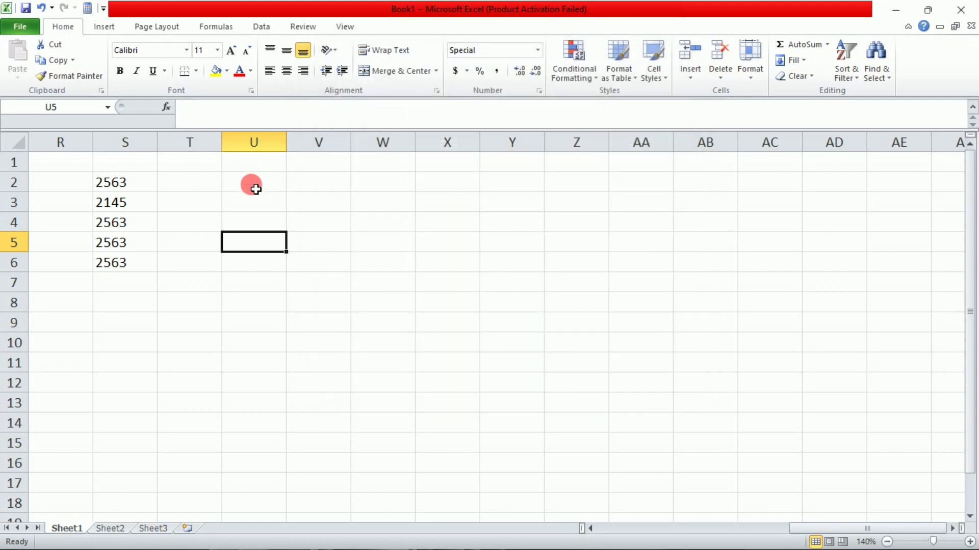
{"action": "left_click_drag", "start_coordinate": [253, 185], "coordinate": [275, 422]}
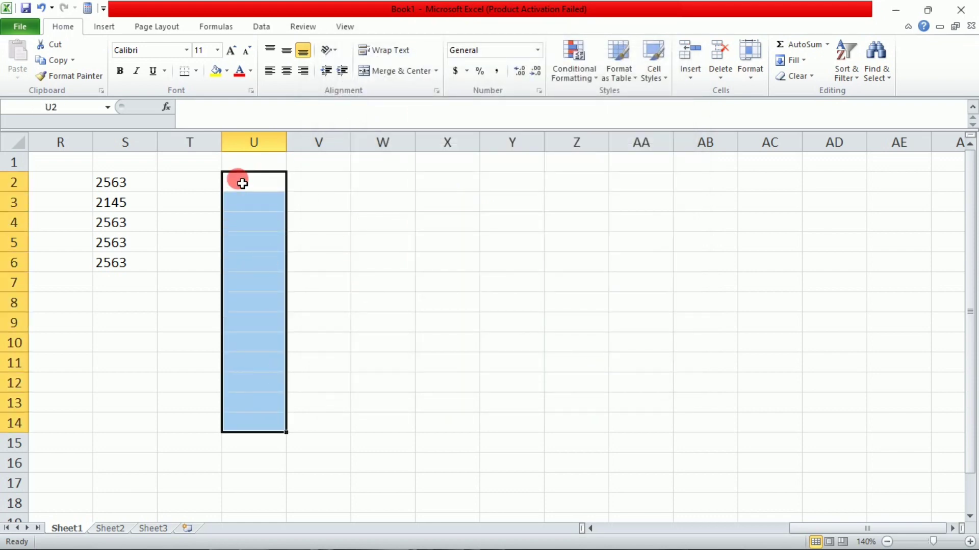
{"action": "left_click", "coordinate": [261, 212]}
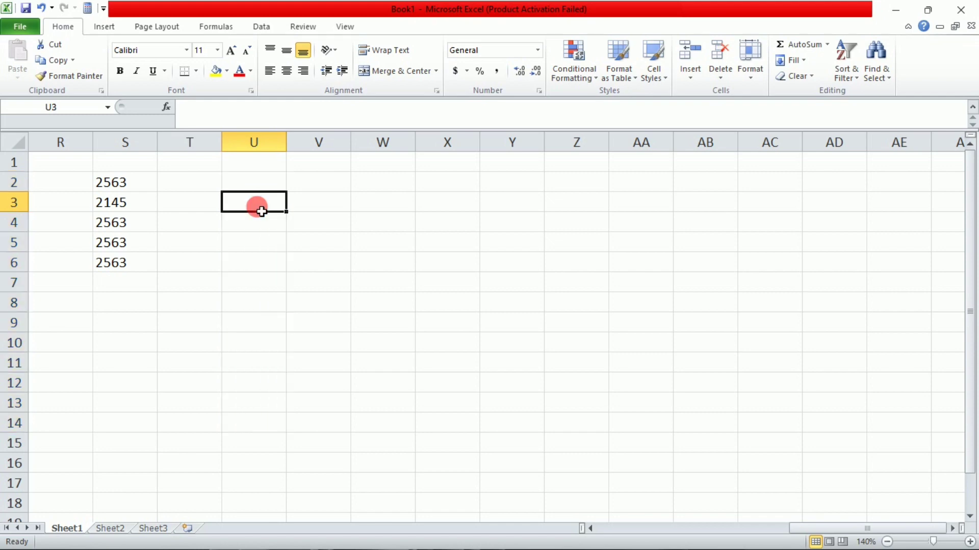
- Enter 2563 in both cells U3 and U4
{"action": "type", "text": "2563"}
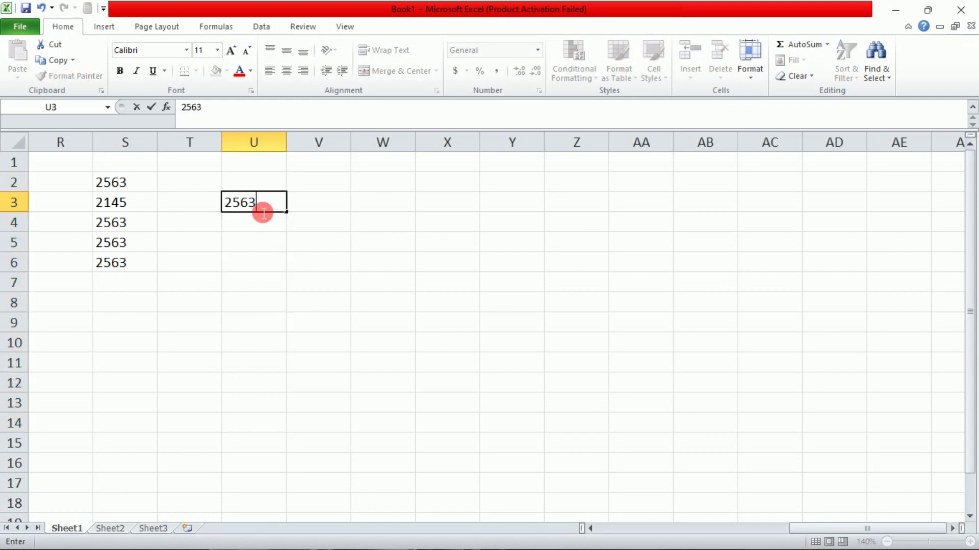
{"action": "key", "text": "Return"}
{"action": "type", "text": "256"}
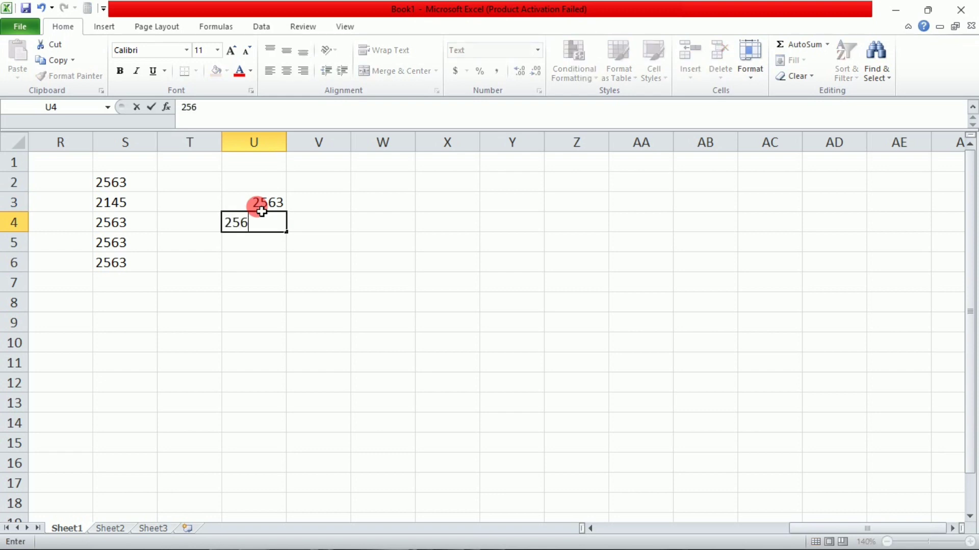
{"action": "type", "text": "3"}
{"action": "key", "text": "Return"}
{"action": "left_click", "coordinate": [430, 424]}
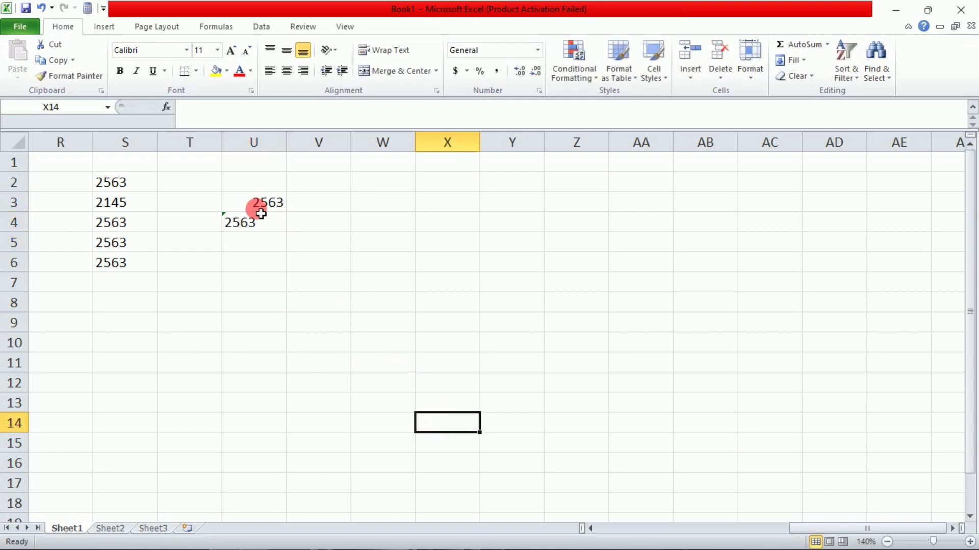
- Apply the custom number format 00000 to the range U3 to U15
{"action": "left_click_drag", "start_coordinate": [256, 203], "coordinate": [284, 442]}
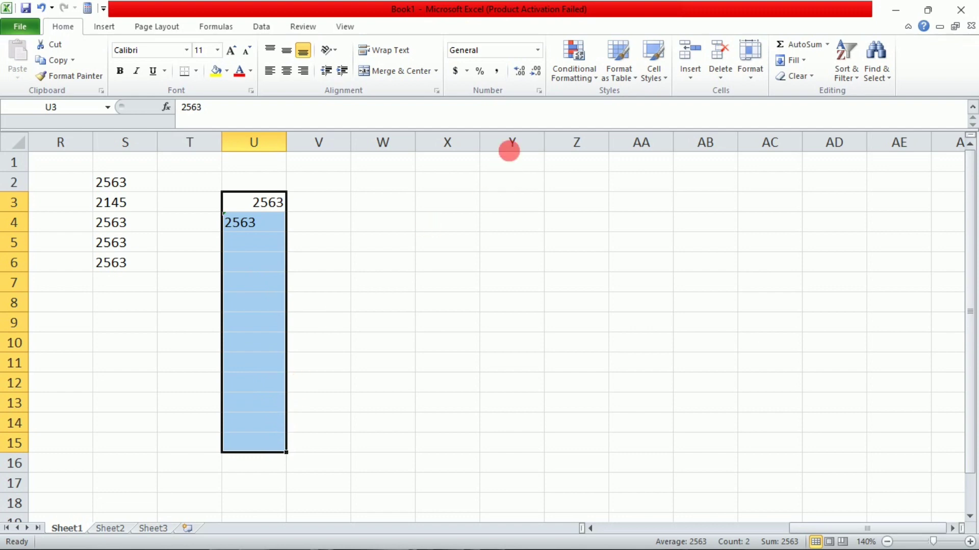
{"action": "left_click", "coordinate": [540, 91]}
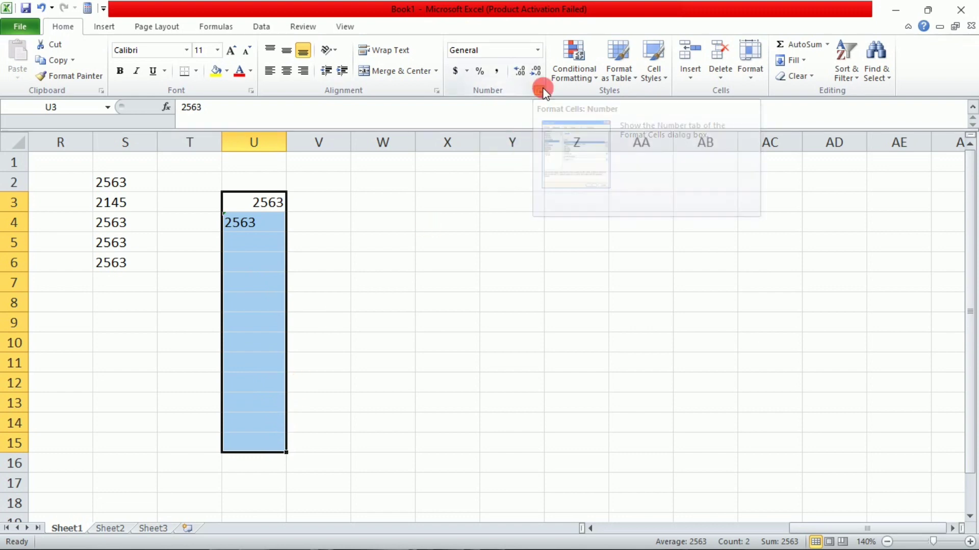
{"action": "left_click", "coordinate": [355, 209]}
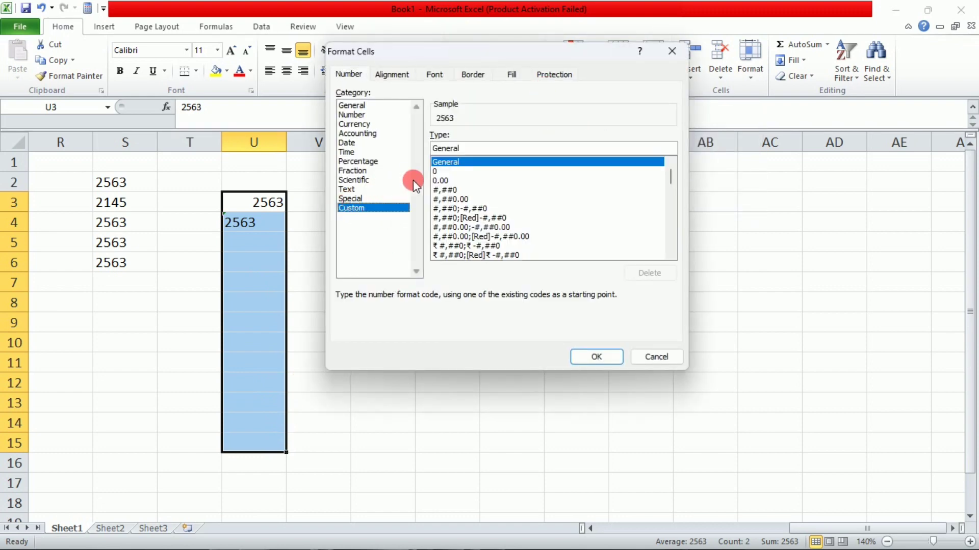
{"action": "left_click", "coordinate": [469, 153]}
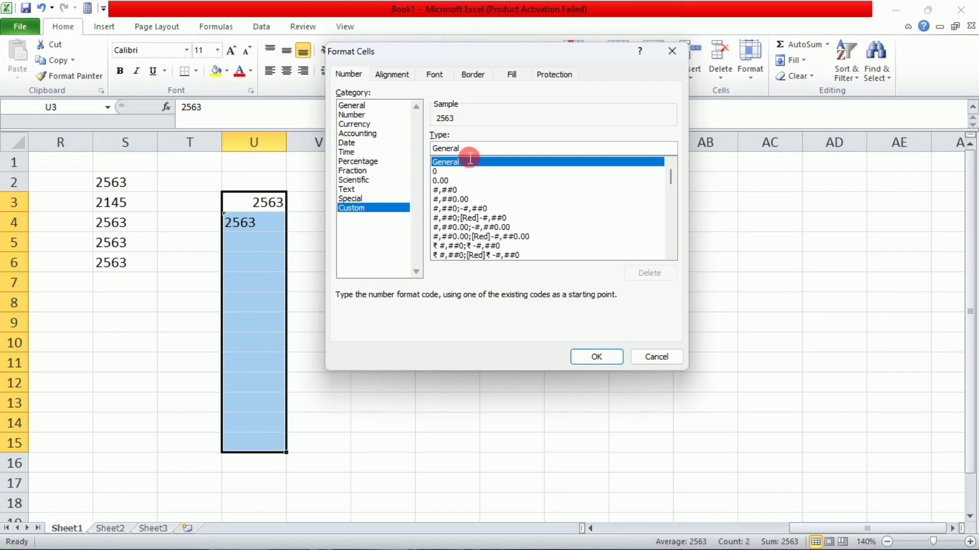
{"action": "key", "text": "BackSpace"}
{"action": "key", "text": "BackSpace"}
{"action": "key", "text": "BackSpace"}
{"action": "key", "text": "BackSpace"}
{"action": "key", "text": "BackSpace"}
{"action": "key", "text": "BackSpace"}
{"action": "key", "text": "BackSpace"}
{"action": "type", "text": "00000"}
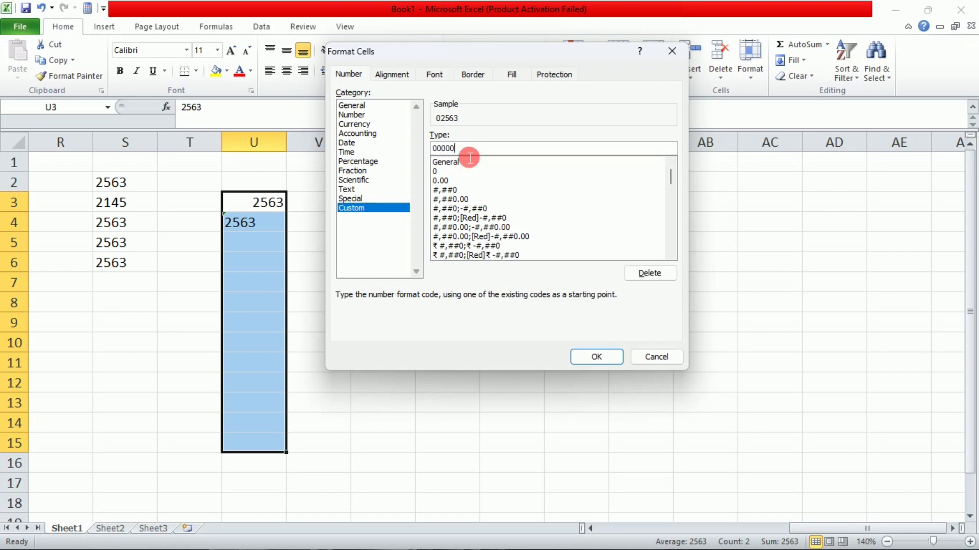
{"action": "key", "text": "Return"}
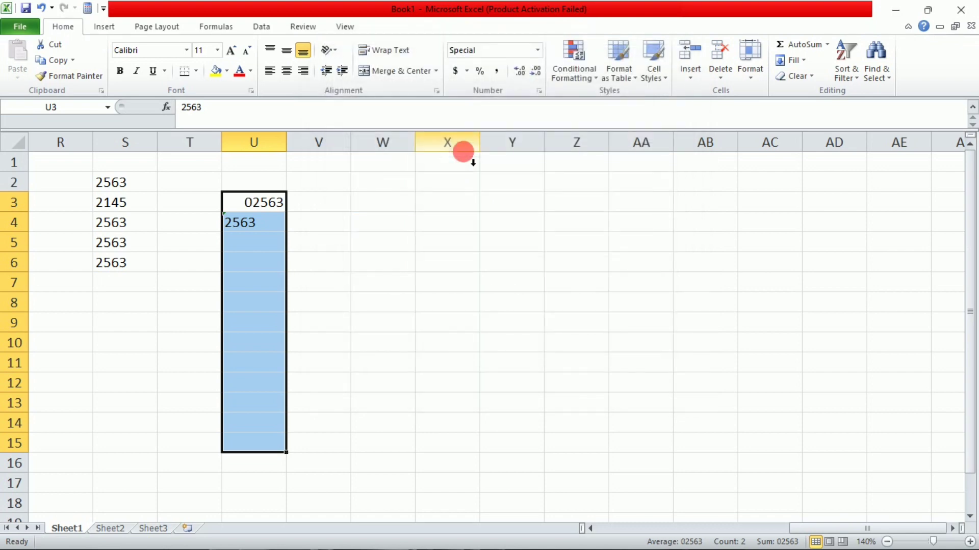
- Enter 154, 3562, 3256326 and 213 in cells U5 to U8
{"action": "left_click", "coordinate": [267, 246]}
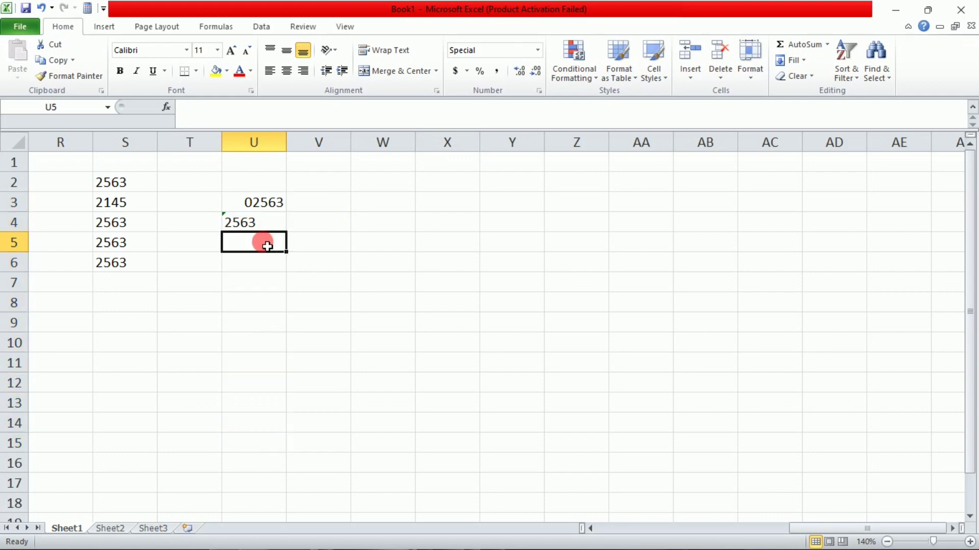
{"action": "type", "text": "154"}
{"action": "key", "text": "Return"}
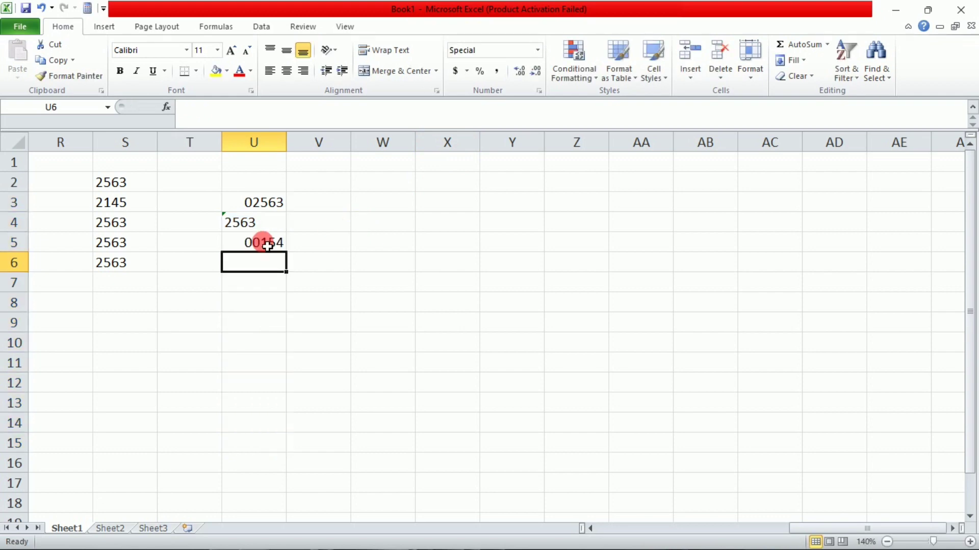
{"action": "type", "text": "3562"}
{"action": "key", "text": "Return"}
{"action": "type", "text": "3"}
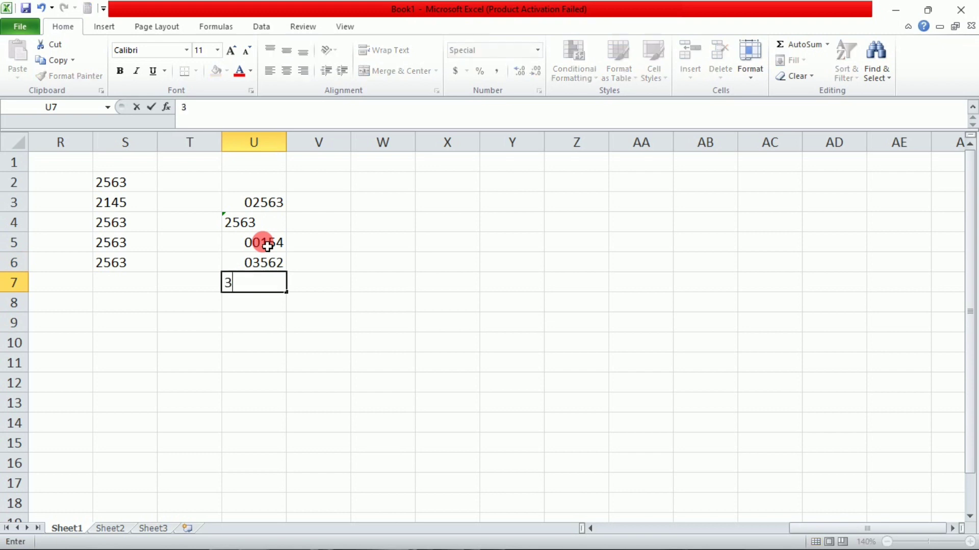
{"action": "type", "text": "256326"}
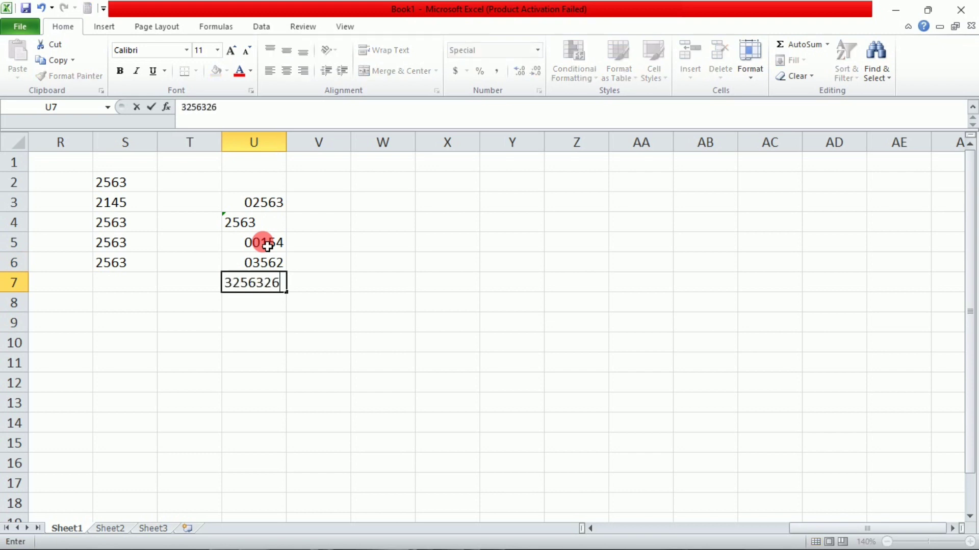
{"action": "key", "text": "Return"}
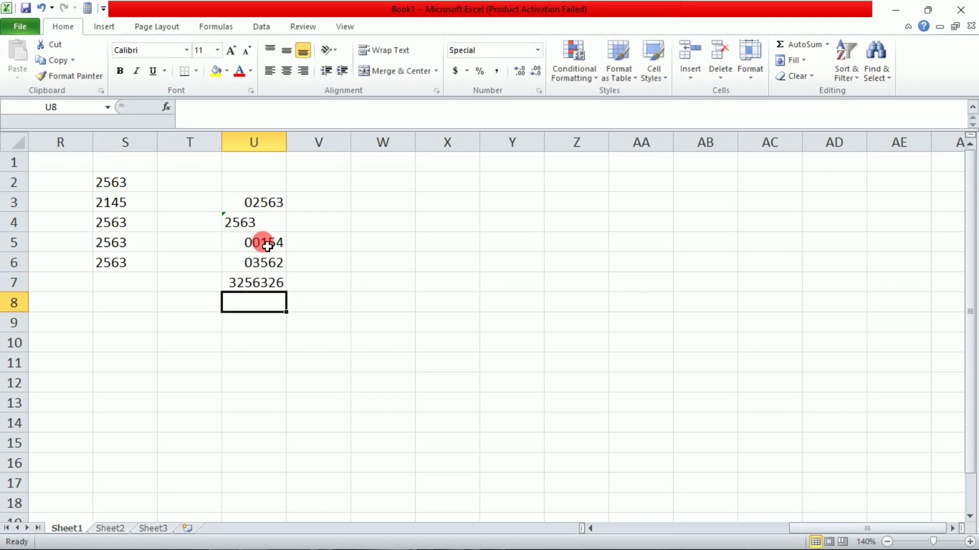
{"action": "type", "text": "213"}
{"action": "key", "text": "Return"}
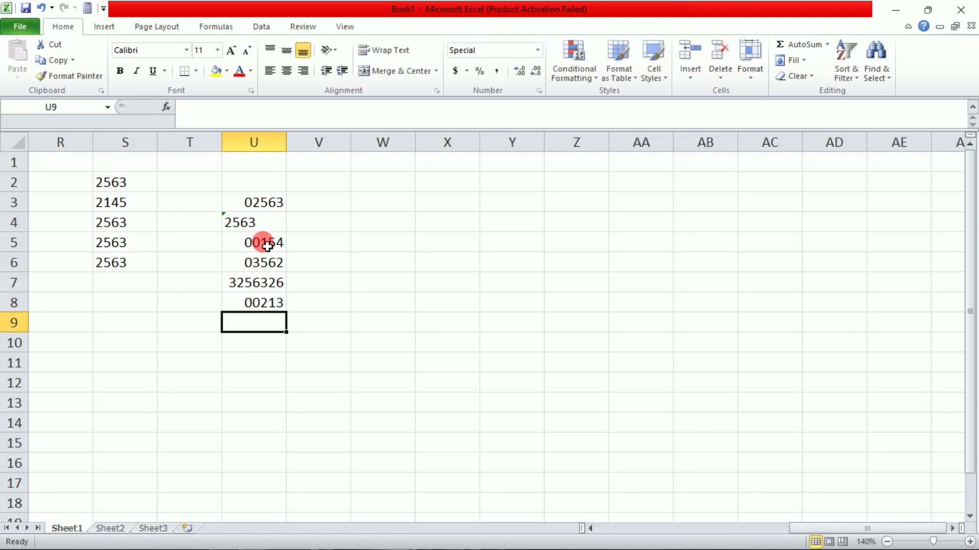
- Look over the list of number format categories for the empty cell Y11 without changing its format
{"action": "left_click", "coordinate": [496, 359]}
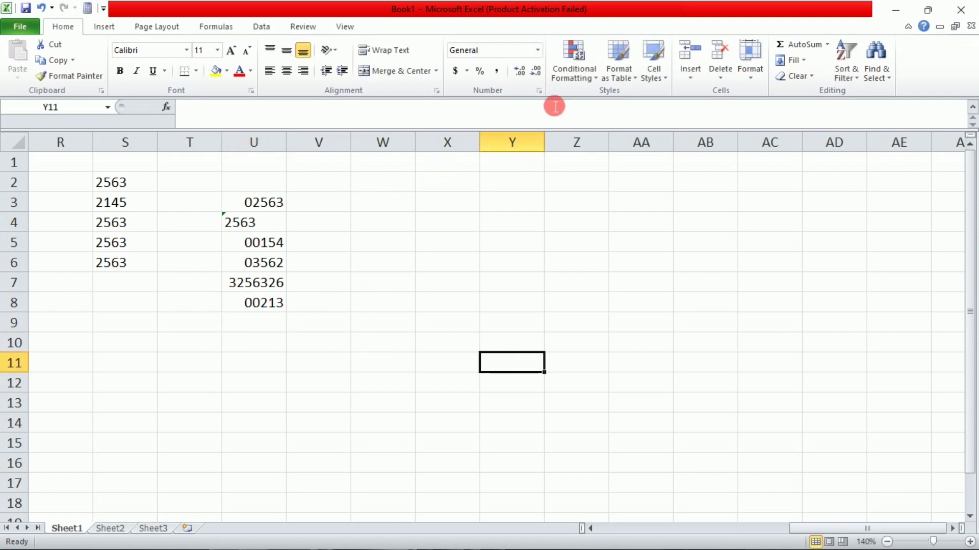
{"action": "left_click", "coordinate": [538, 91]}
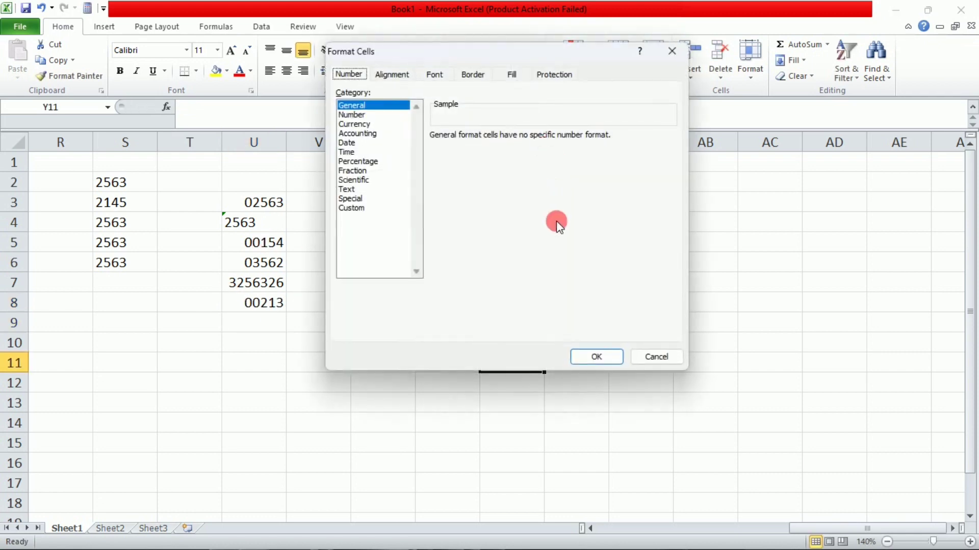
{"action": "left_click", "coordinate": [657, 356]}
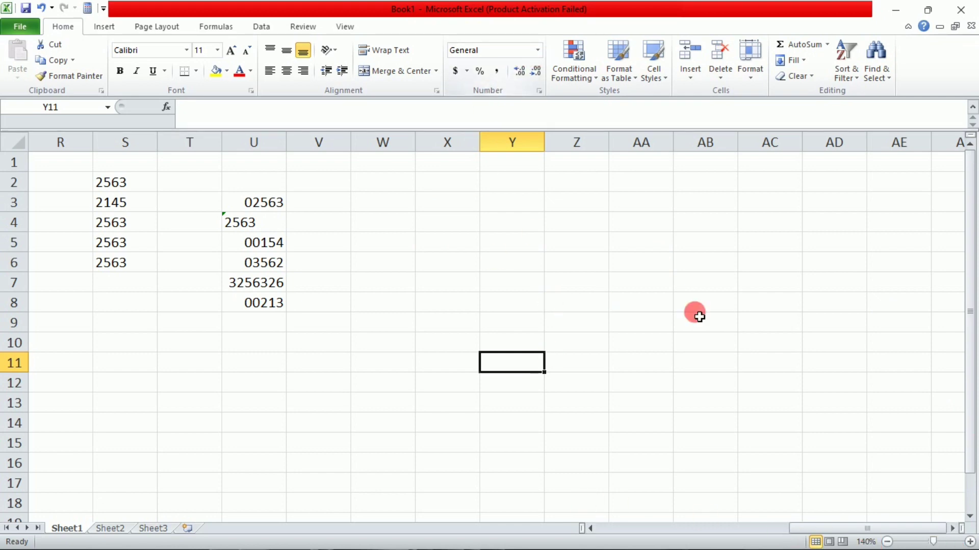
- Set the currency values in the range A2 to A7 back to the General number format
{"action": "left_click_drag", "start_coordinate": [586, 530], "coordinate": [586, 530]}
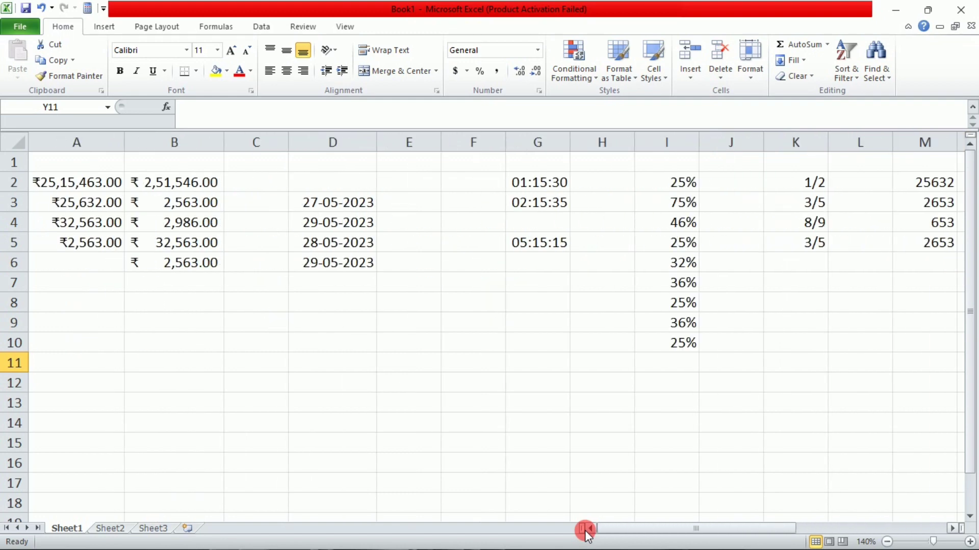
{"action": "left_click", "coordinate": [318, 410]}
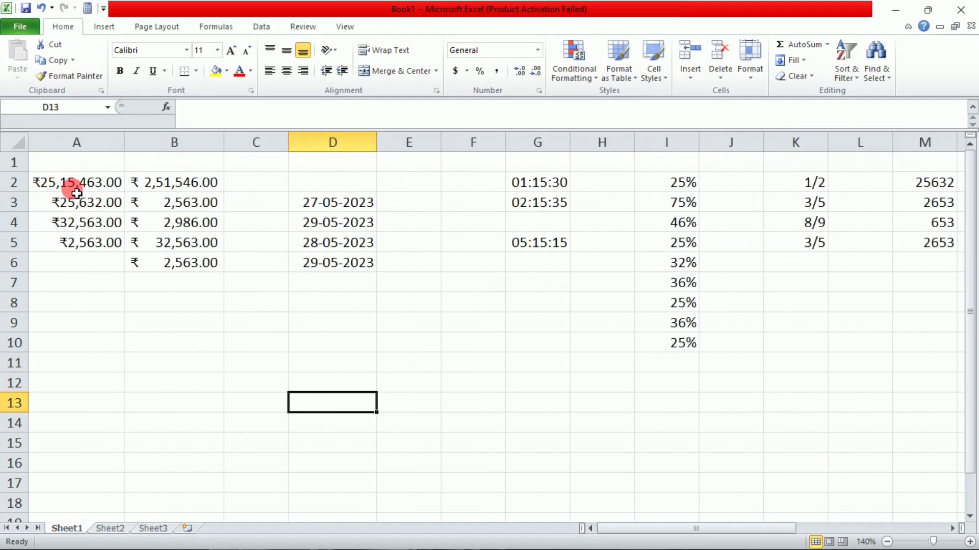
{"action": "left_click_drag", "start_coordinate": [76, 192], "coordinate": [76, 284]}
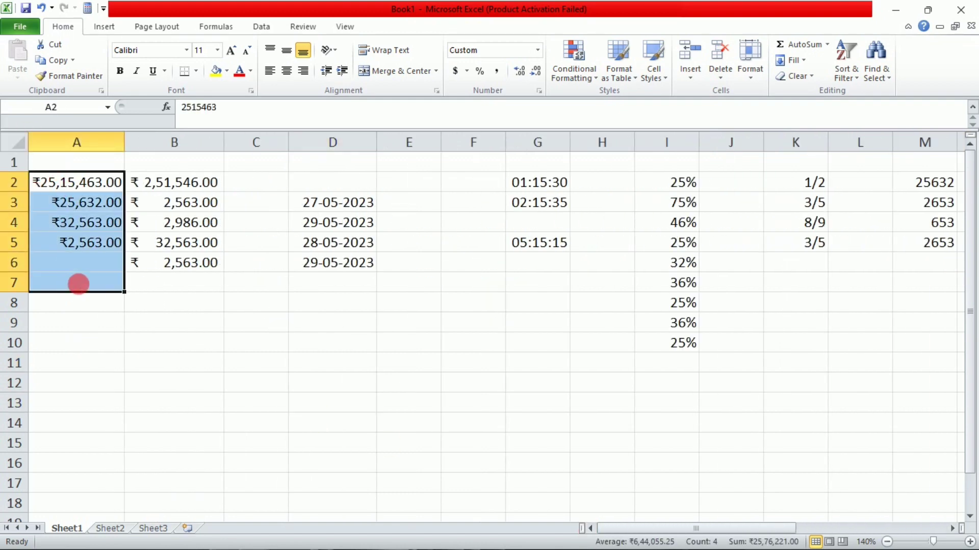
{"action": "left_click", "coordinate": [538, 52]}
{"action": "left_click", "coordinate": [505, 65]}
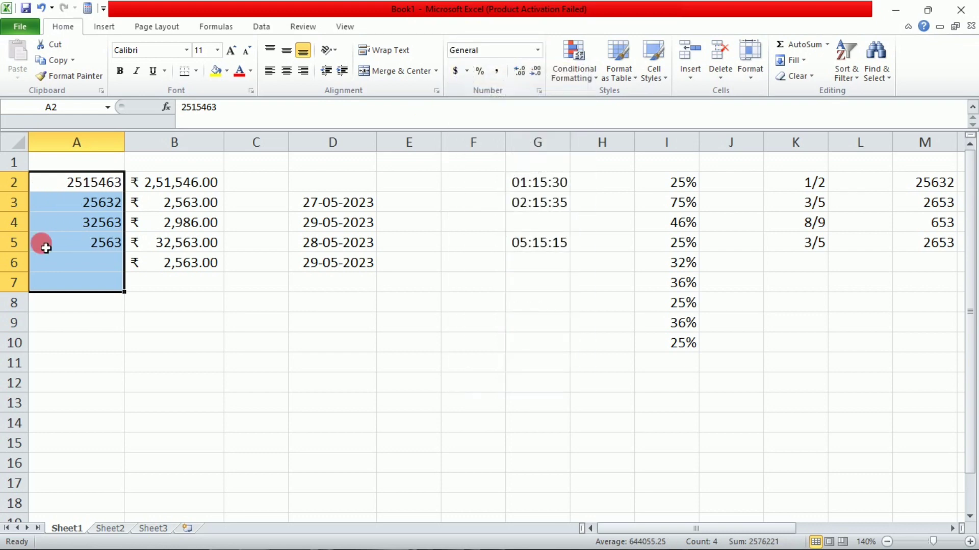
{"action": "left_click", "coordinate": [270, 351]}
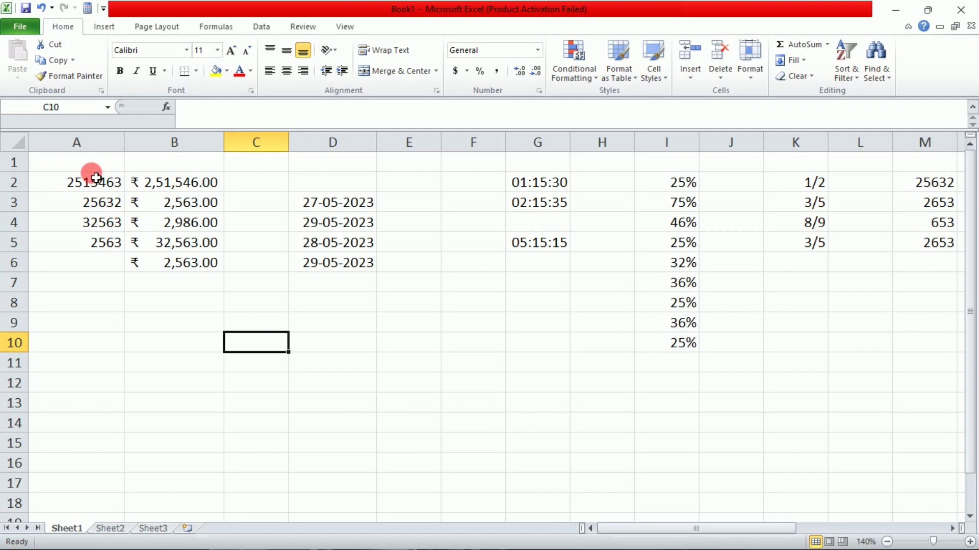
- Set the accounting values in cells B2 to B6 back to the General number format
{"action": "left_click_drag", "start_coordinate": [142, 182], "coordinate": [168, 262]}
{"action": "left_click", "coordinate": [537, 49]}
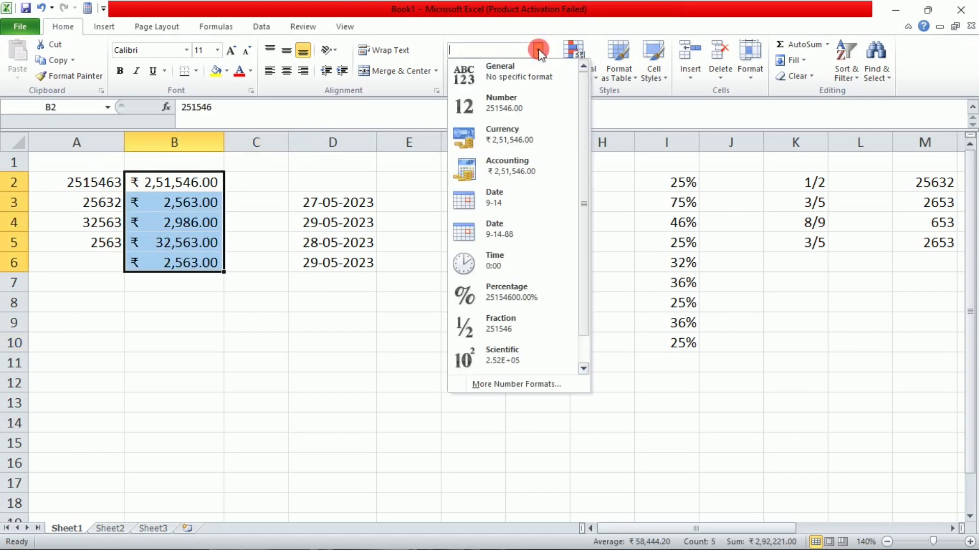
{"action": "left_click", "coordinate": [490, 76]}
{"action": "left_click", "coordinate": [304, 386]}
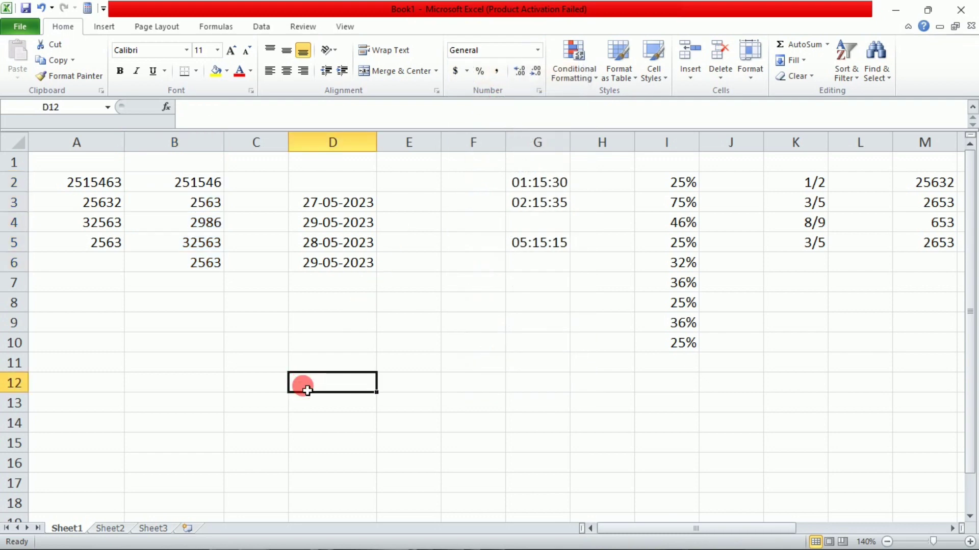